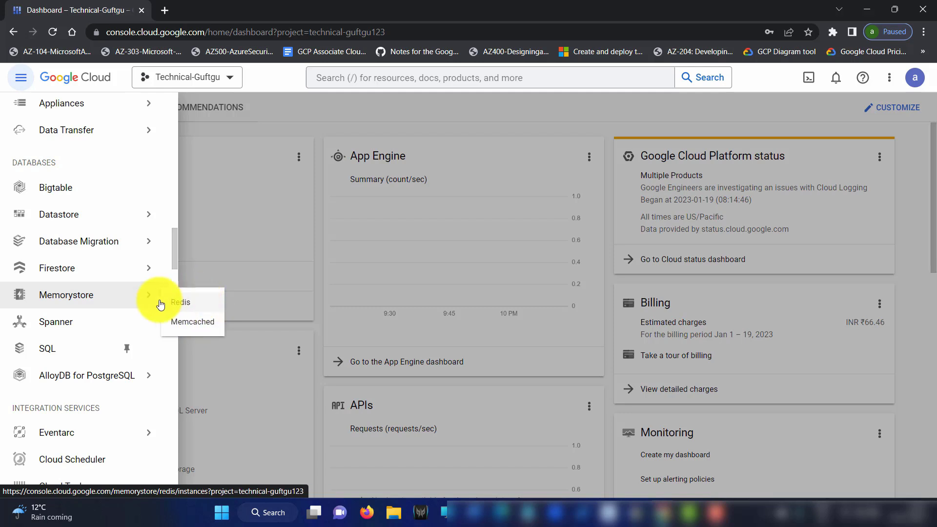
# Enable the Memorystore for Redis API, glance at Memcached, and open the Create a Redis instance form
pyautogui.click(206, 308)
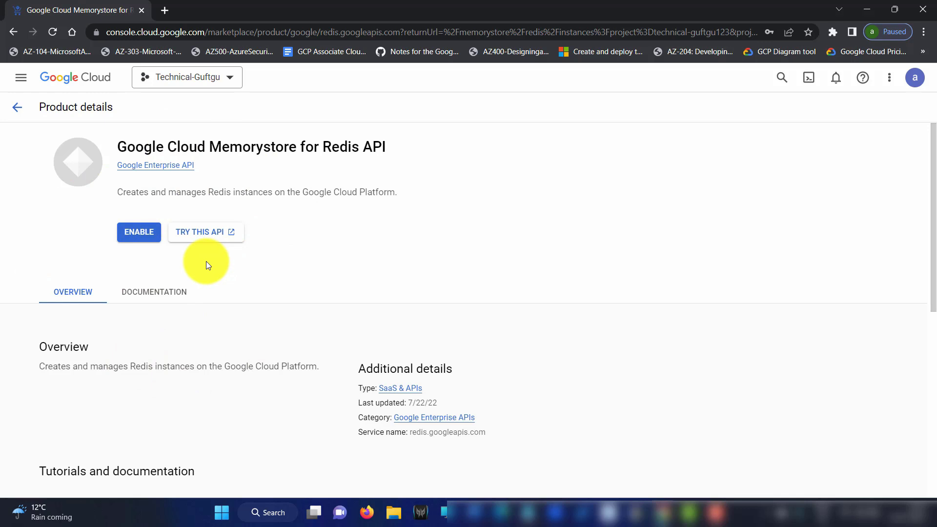
pyautogui.click(144, 239)
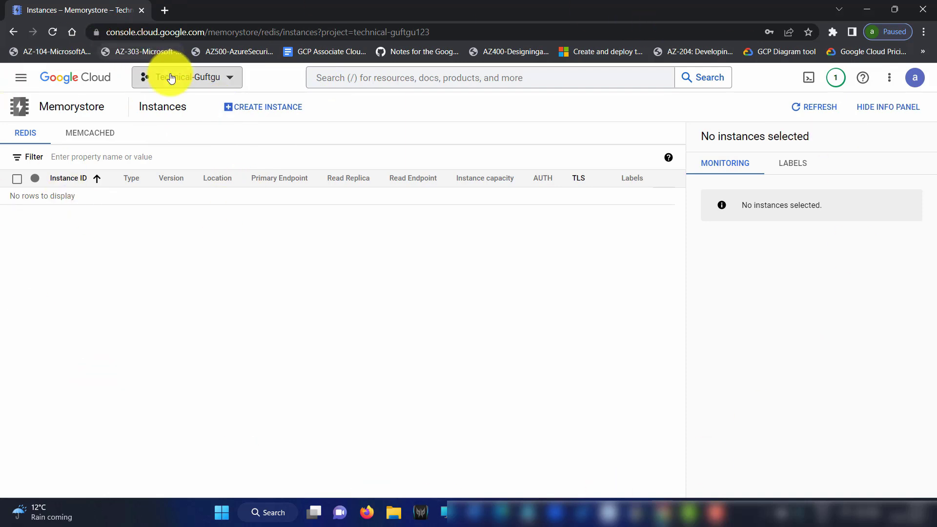
pyautogui.click(86, 136)
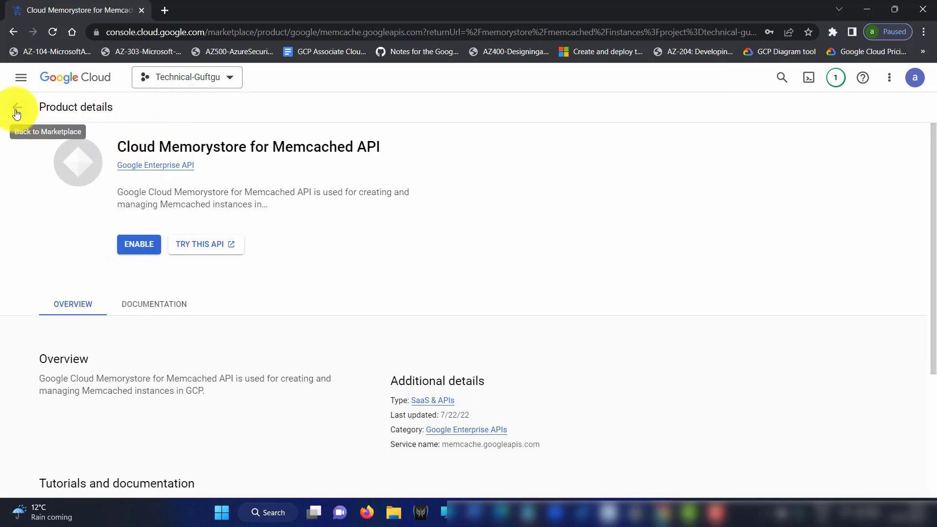
pyautogui.click(18, 108)
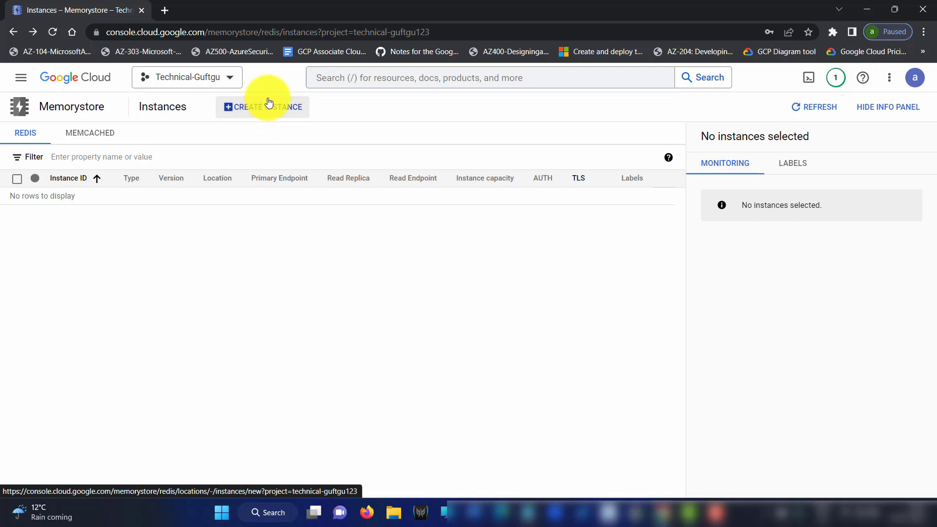
pyautogui.click(275, 110)
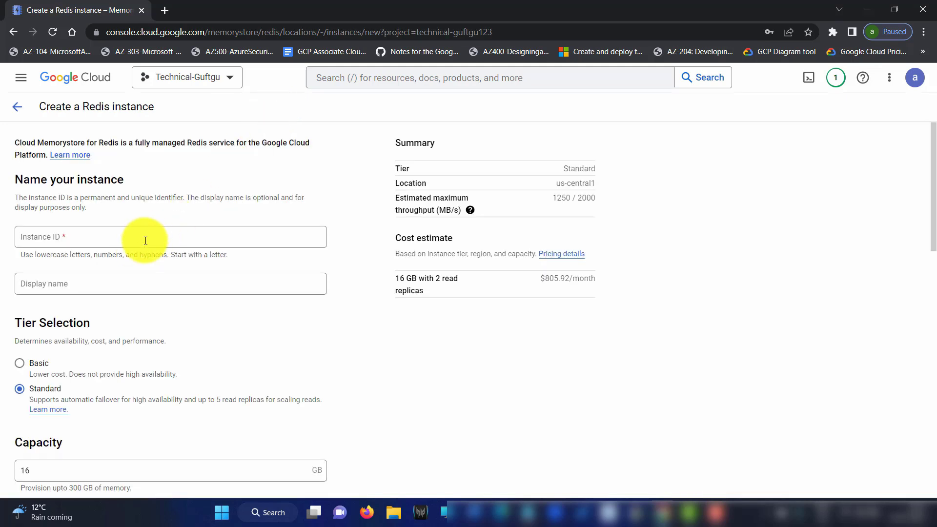
# Enter the permanent instance ID as memoryinstance-tg
pyautogui.moveTo(29, 197); pyautogui.dragTo(183, 200)
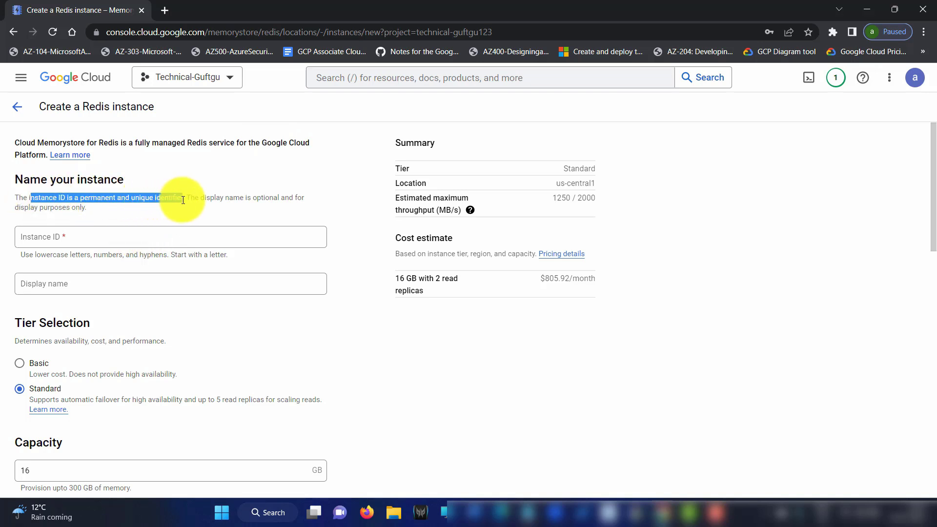
pyautogui.click(80, 237)
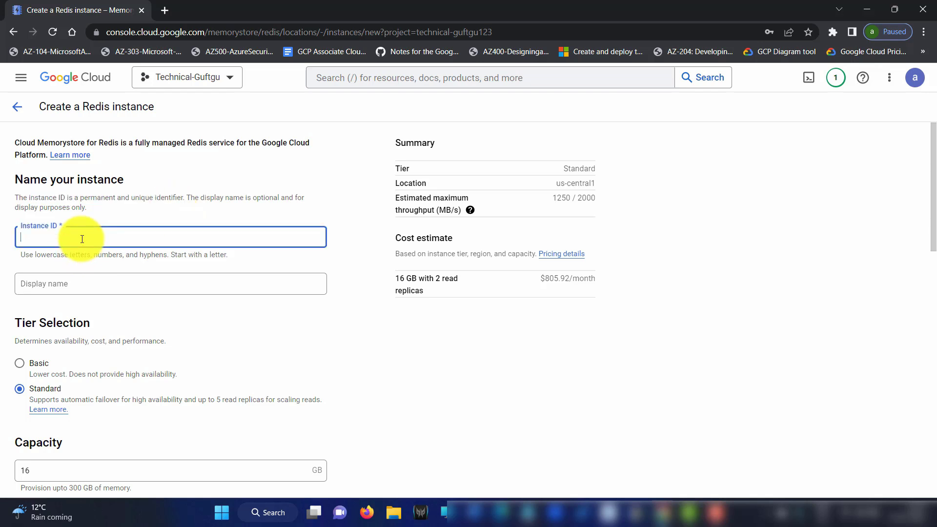
pyautogui.write('memoryinstance')
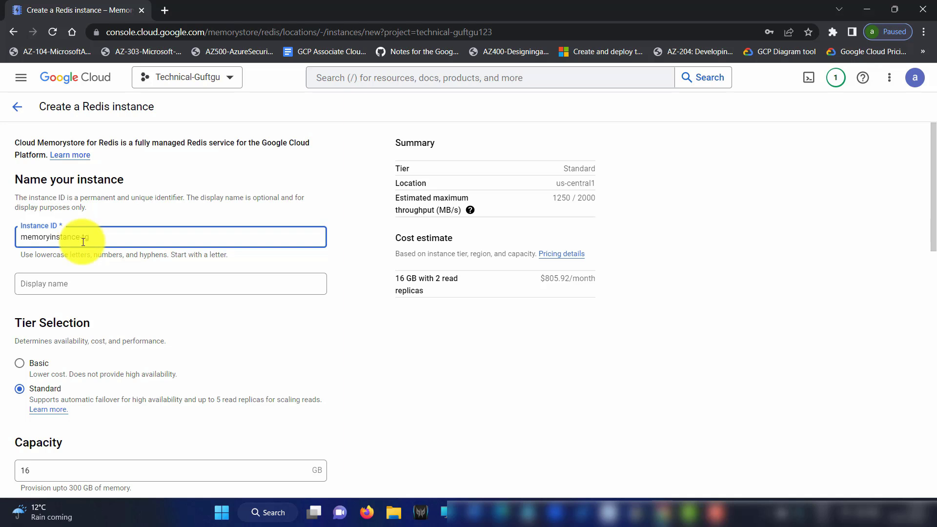
pyautogui.write('-tg')
# Enter the display name mytg-redis
pyautogui.click(121, 284)
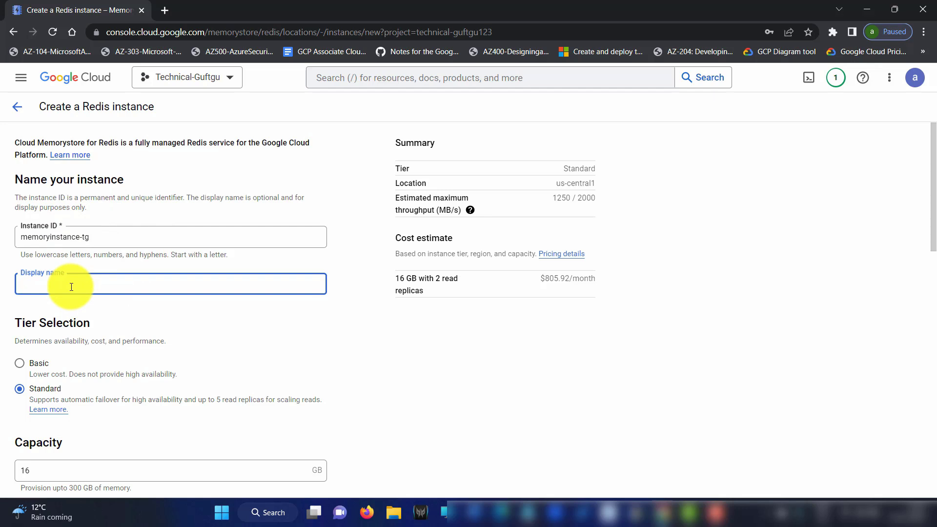
pyautogui.press('capslock')
pyautogui.write('ME')
pyautogui.press('BackSpace')
pyautogui.press('BackSpace')
pyautogui.press('capslock')
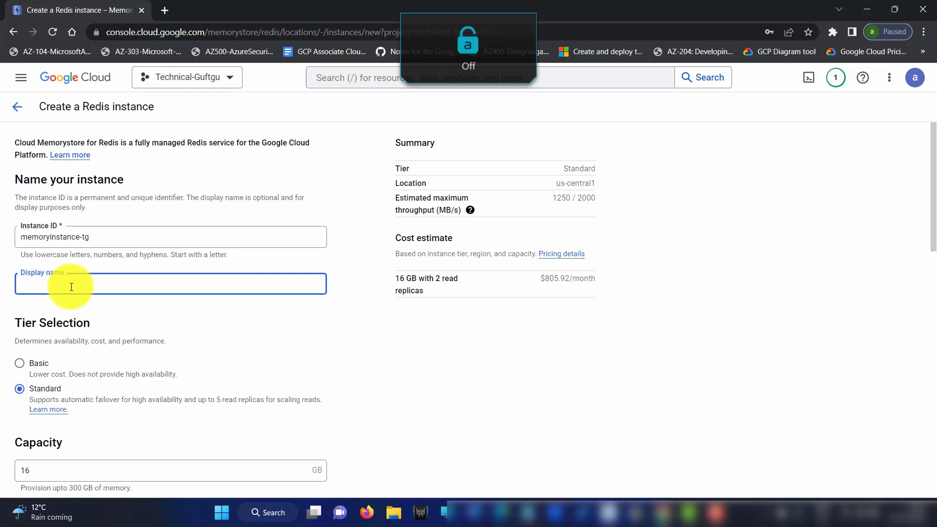
pyautogui.write('mytg-')
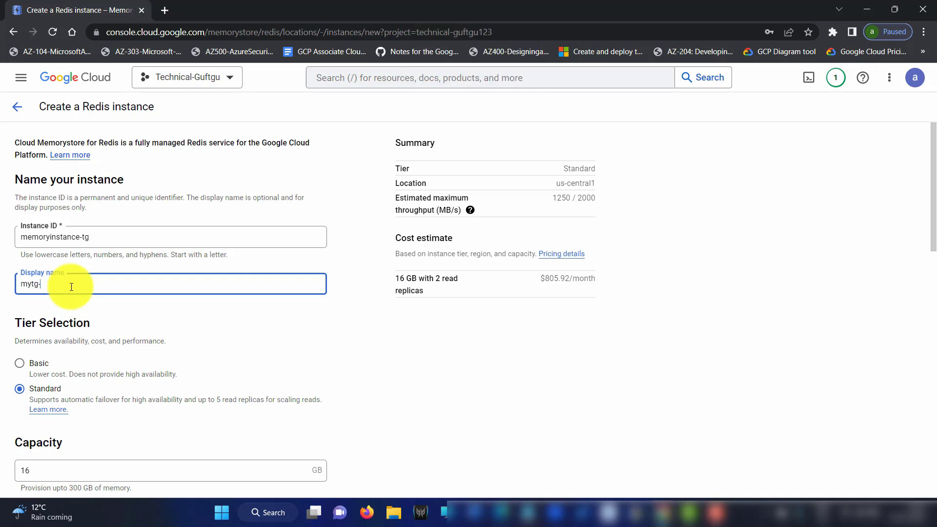
pyautogui.write('memorystor')
pyautogui.write('e')
pyautogui.press('BackSpace')
pyautogui.press('BackSpace')
pyautogui.press('BackSpace')
pyautogui.press('BackSpace')
pyautogui.press('BackSpace')
pyautogui.press('BackSpace')
pyautogui.press('BackSpace')
pyautogui.press('BackSpace')
pyautogui.press('BackSpace')
pyautogui.press('BackSpace')
pyautogui.press('BackSpace')
pyautogui.write('redis')
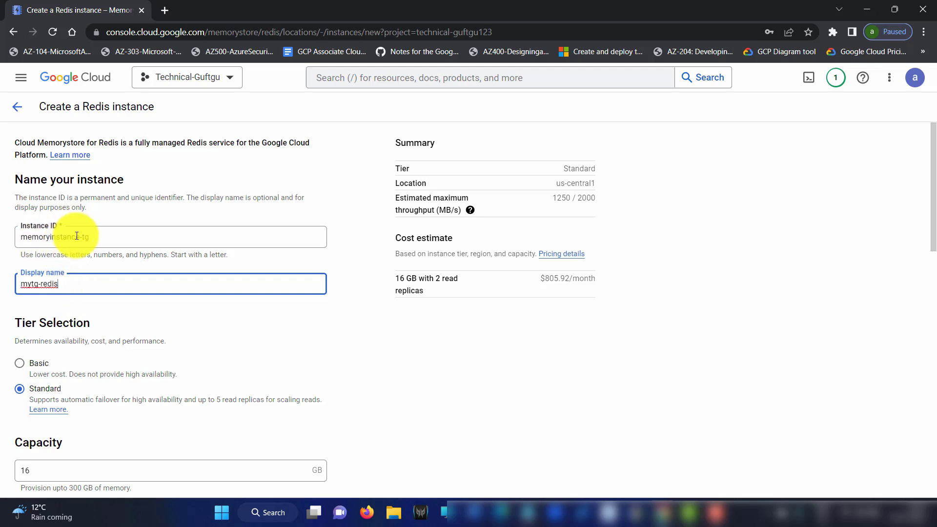
# Correct the instance ID to redisinstance-tg
pyautogui.click(51, 237)
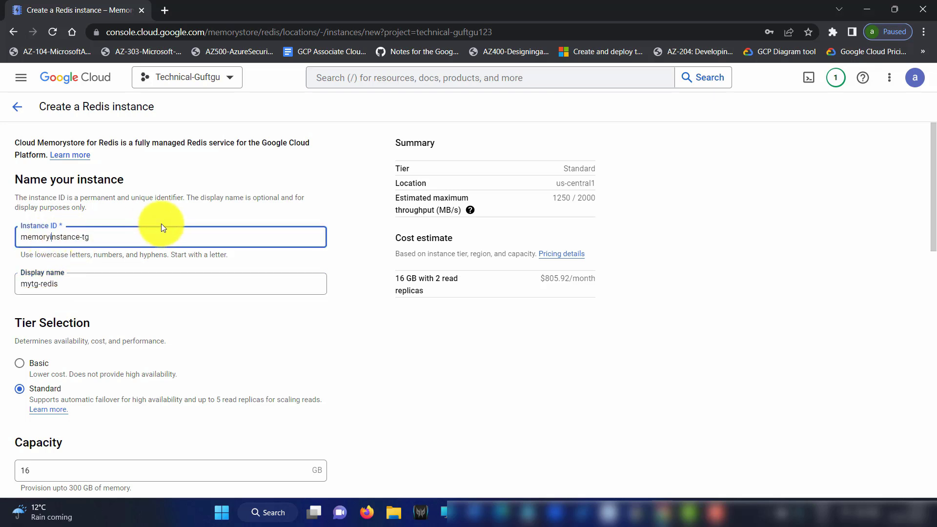
pyautogui.press('BackSpace')
pyautogui.press('BackSpace')
pyautogui.press('BackSpace')
pyautogui.press('BackSpace')
pyautogui.press('BackSpace')
pyautogui.press('BackSpace')
pyautogui.write('redis')
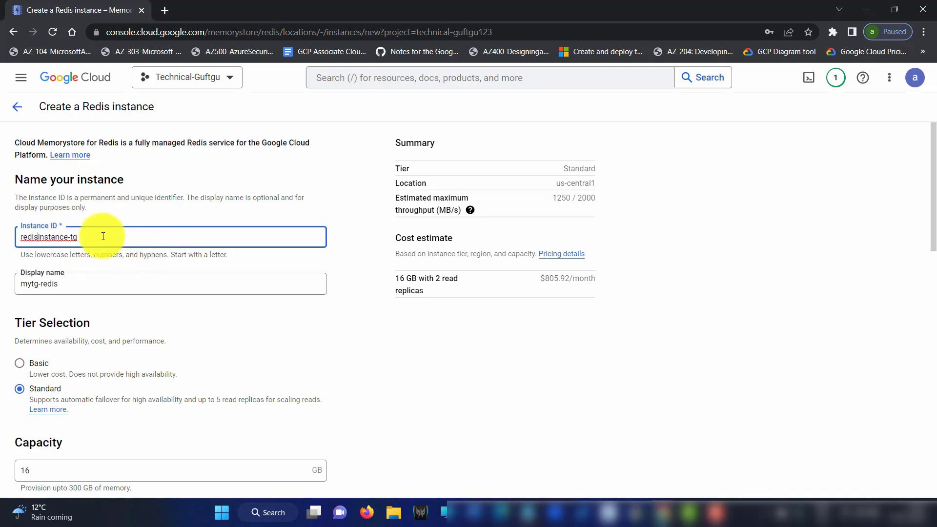
pyautogui.click(89, 276)
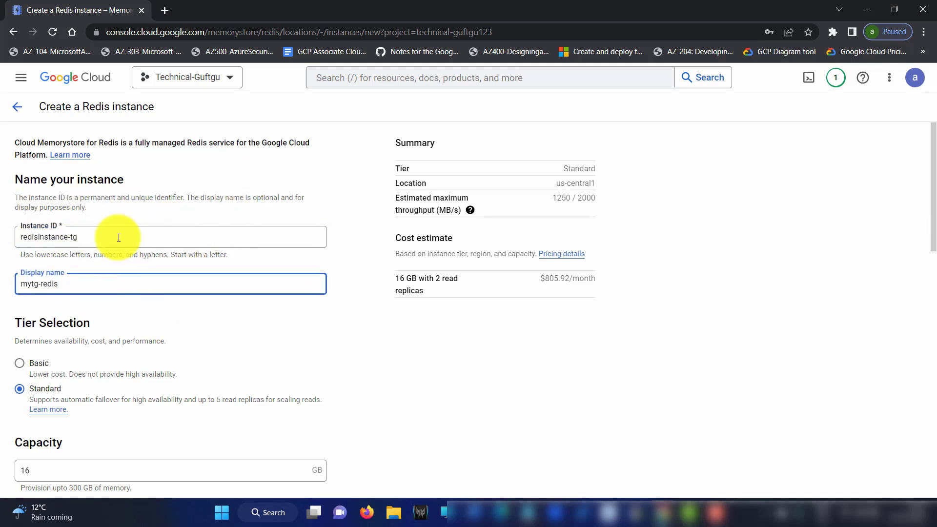
pyautogui.scroll(-2, 68, 247)
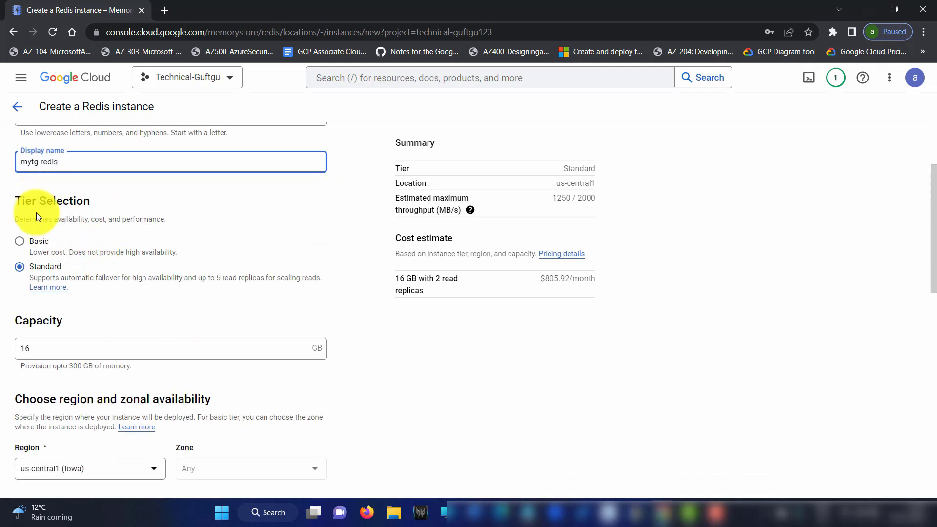
pyautogui.moveTo(33, 219); pyautogui.dragTo(88, 221)
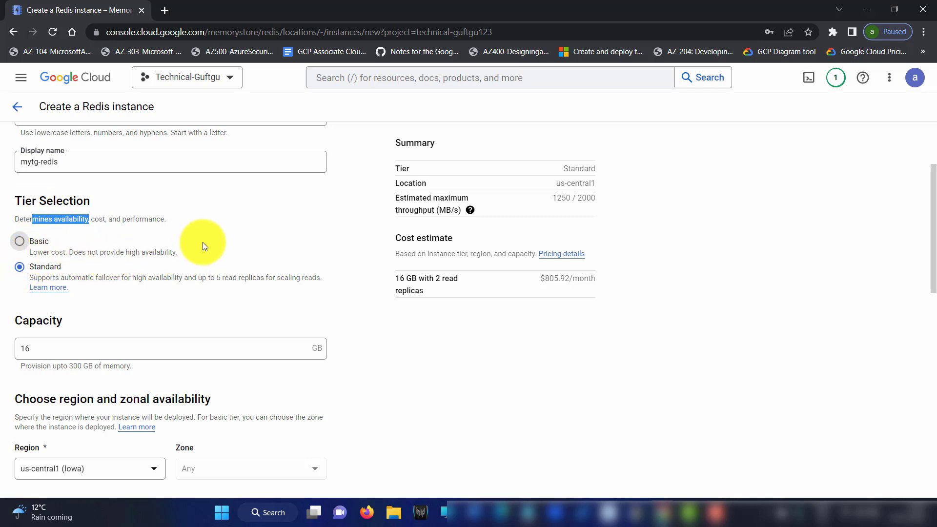
pyautogui.moveTo(179, 252); pyautogui.dragTo(131, 262)
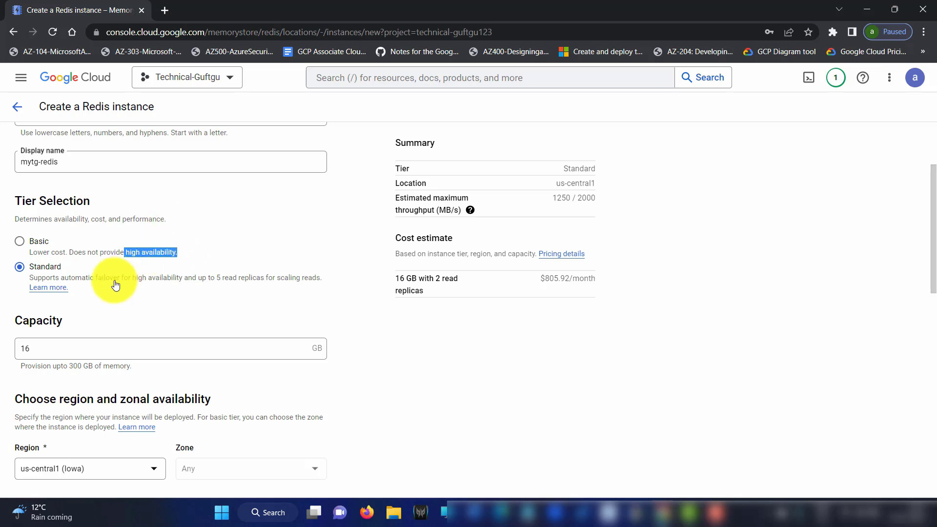
pyautogui.moveTo(155, 278); pyautogui.dragTo(266, 282)
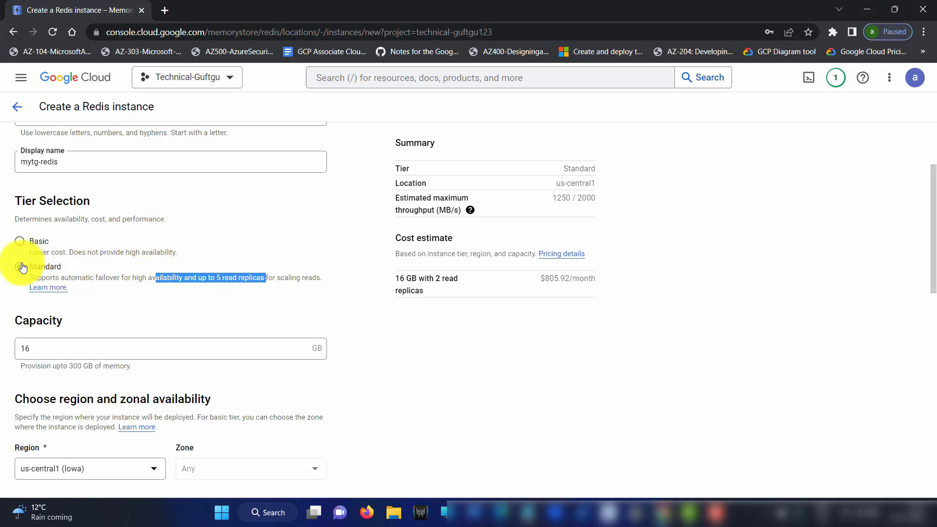
pyautogui.click(20, 241)
pyautogui.moveTo(540, 279); pyautogui.dragTo(597, 276)
pyautogui.moveTo(428, 282); pyautogui.dragTo(391, 278)
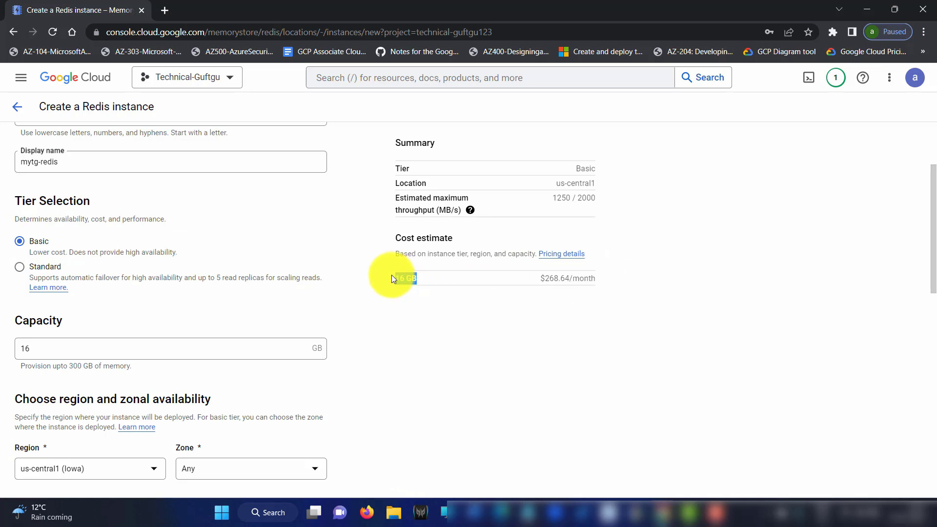
pyautogui.moveTo(561, 182); pyautogui.dragTo(608, 175)
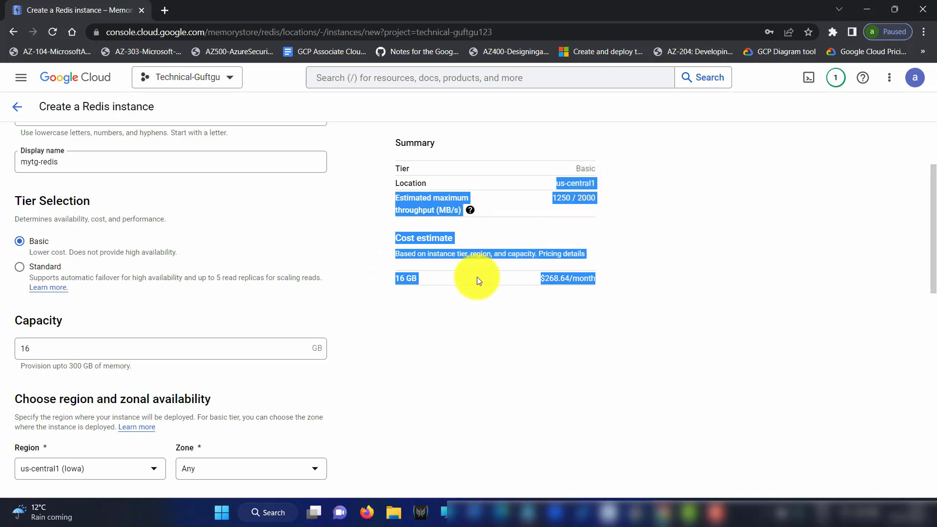
pyautogui.click(321, 227)
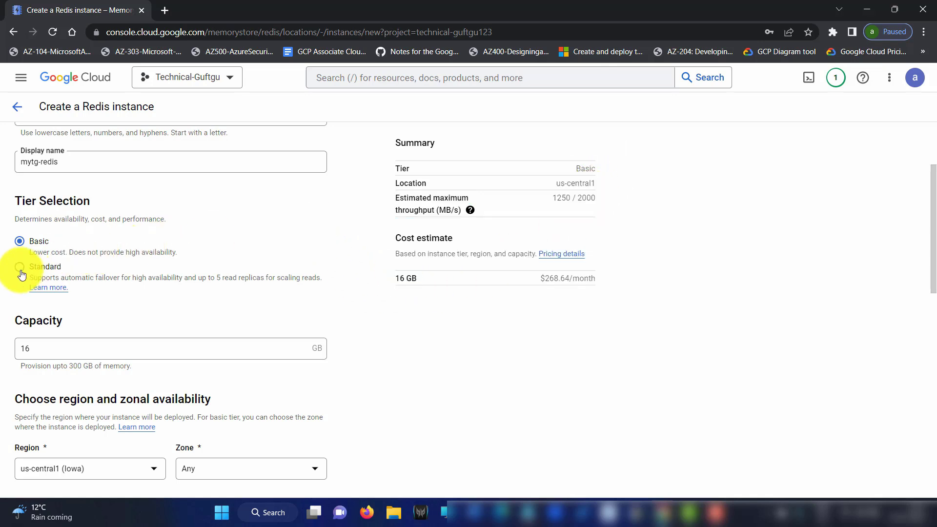
pyautogui.moveTo(538, 282); pyautogui.dragTo(609, 279)
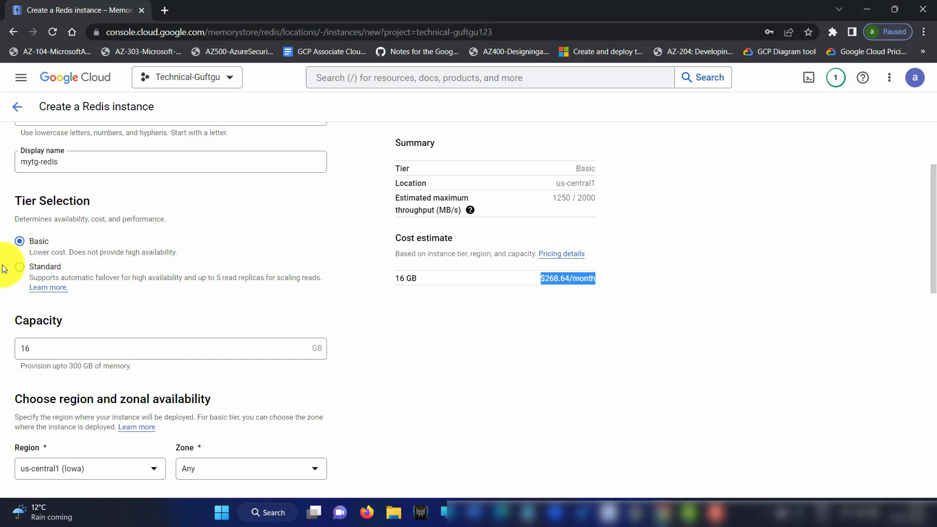
pyautogui.click(19, 268)
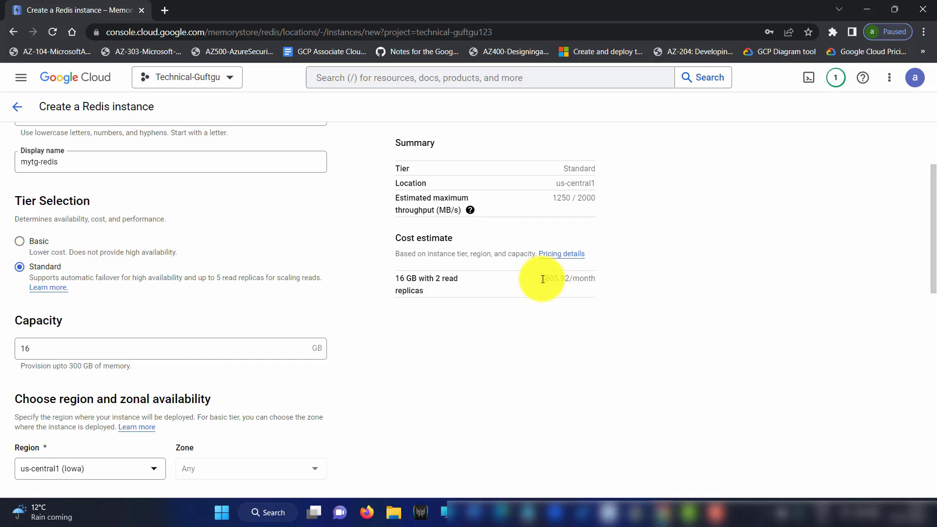
pyautogui.moveTo(543, 279); pyautogui.dragTo(615, 283)
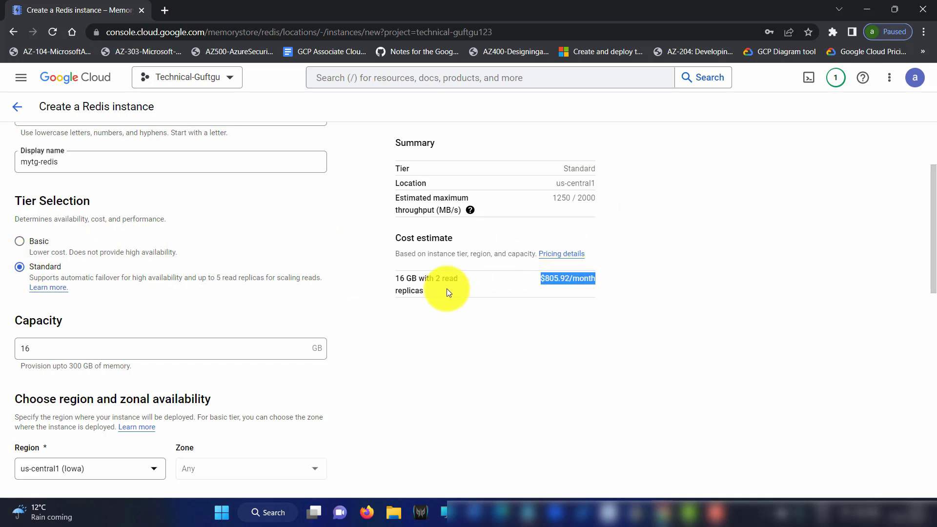
pyautogui.moveTo(435, 279); pyautogui.dragTo(467, 302)
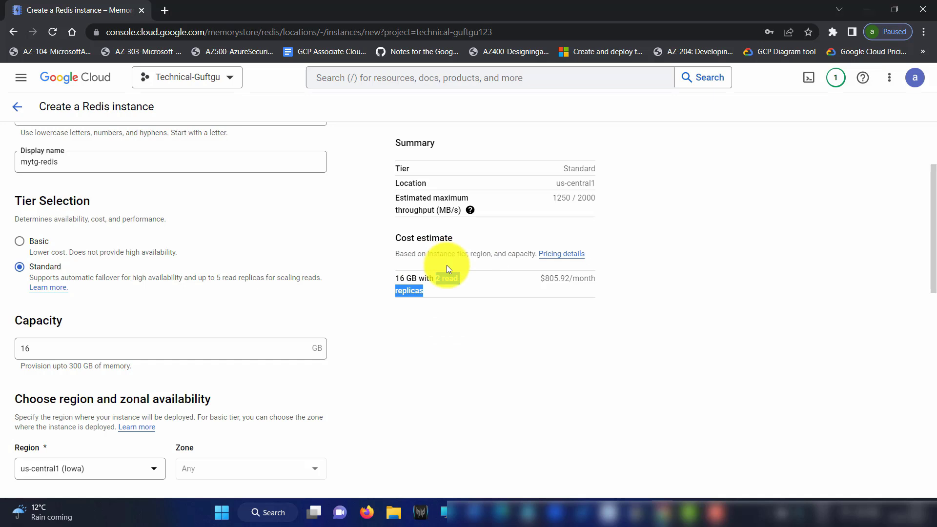
pyautogui.click(446, 293)
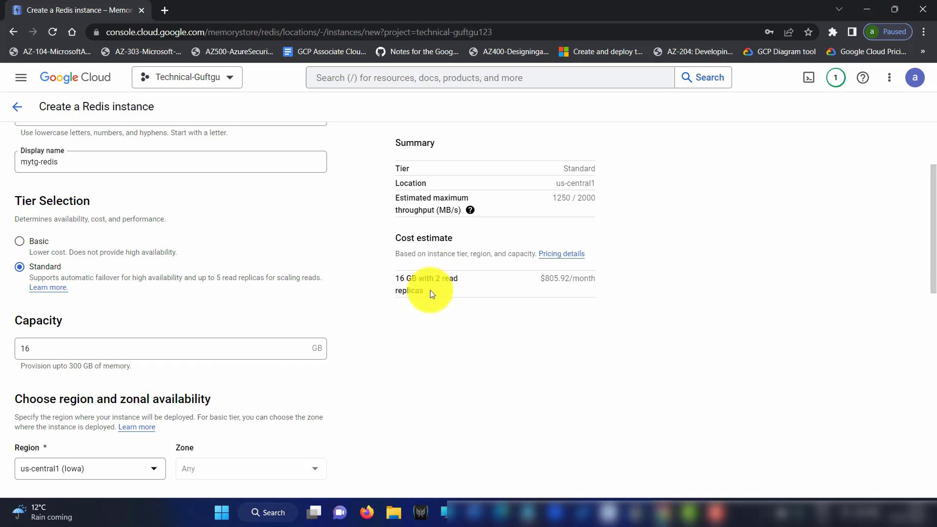
# Try capacities of 32 and 64 GB, noting the $2,663.04/month estimate at 64 GB
pyautogui.click(58, 349)
pyautogui.press('BackSpace')
pyautogui.press('BackSpace')
pyautogui.write('32')
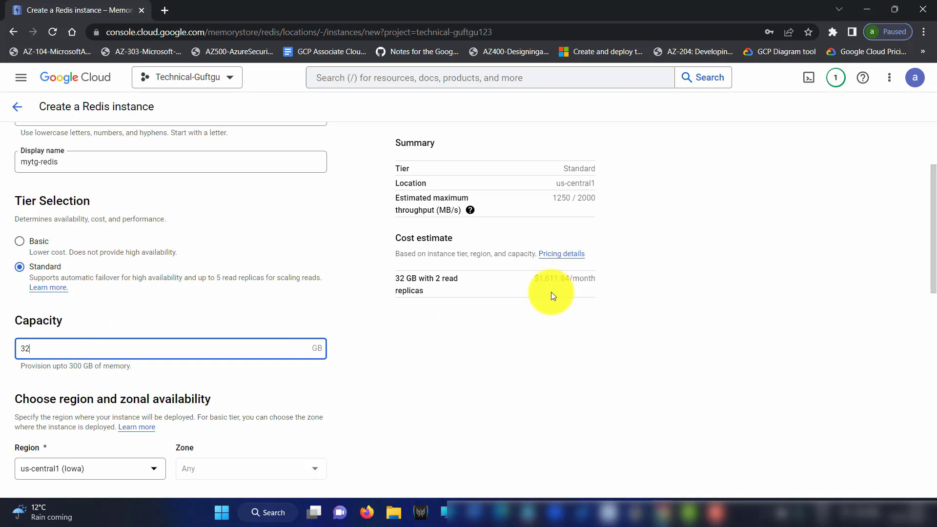
pyautogui.press('BackSpace')
pyautogui.write('6')
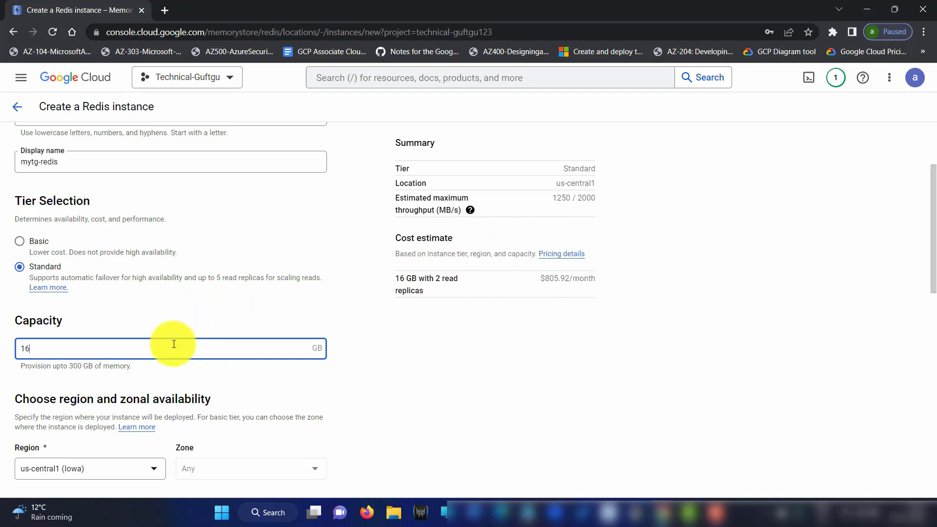
pyautogui.press('BackSpace')
pyautogui.press('BackSpace')
pyautogui.write('32')
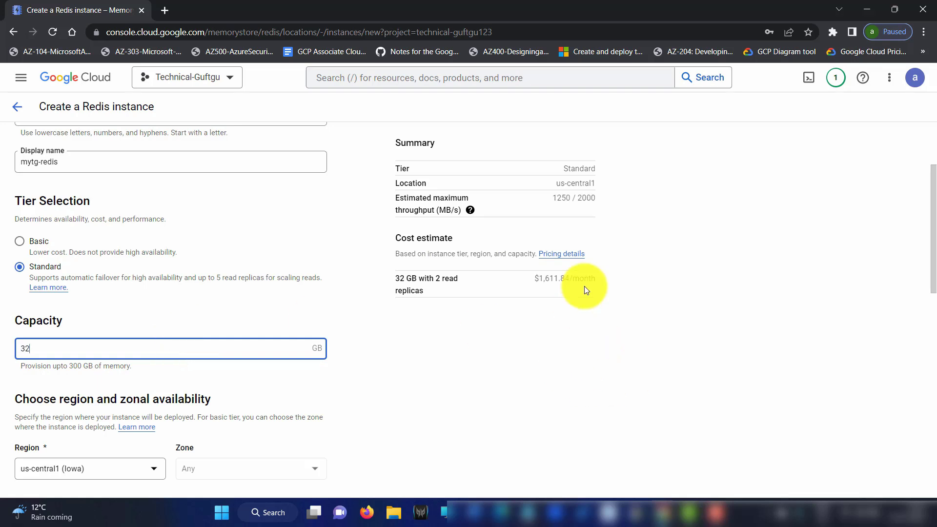
pyautogui.press('BackSpace')
pyautogui.press('BackSpace')
pyautogui.write('64')
pyautogui.moveTo(537, 282); pyautogui.dragTo(591, 280)
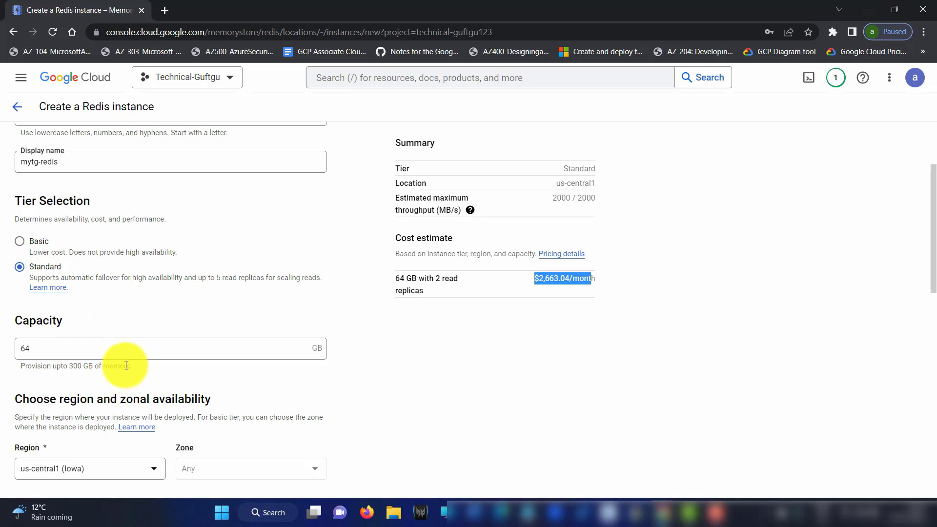
# Set capacity to 300 GB after 301 exceeds the maximum, giving $10,512.00/month
pyautogui.doubleClick(75, 354)
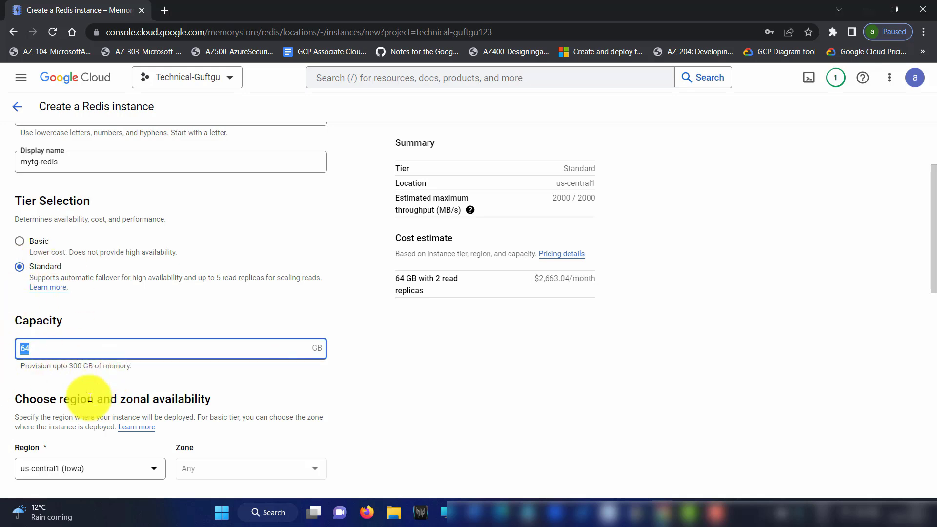
pyautogui.moveTo(62, 364); pyautogui.dragTo(96, 368)
pyautogui.click(79, 352)
pyautogui.press('BackSpace')
pyautogui.press('BackSpace')
pyautogui.write('301')
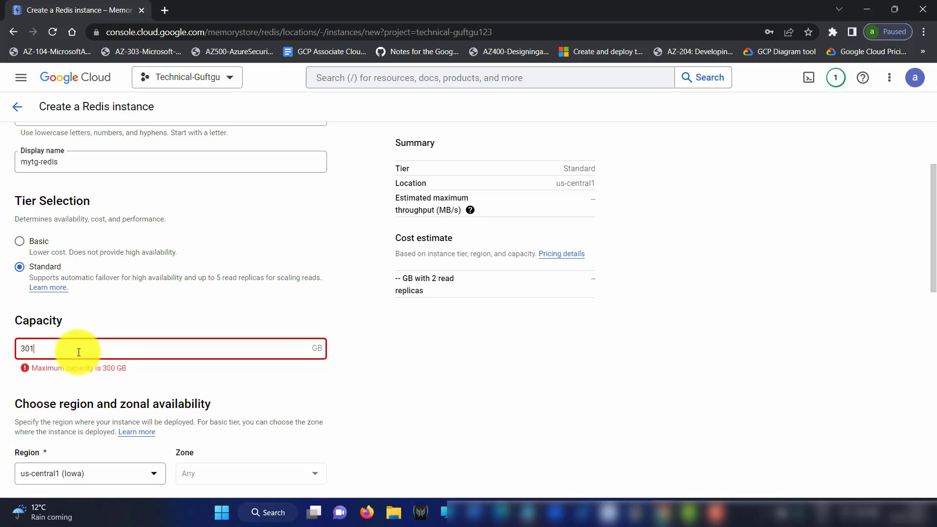
pyautogui.press('BackSpace')
pyautogui.write('0')
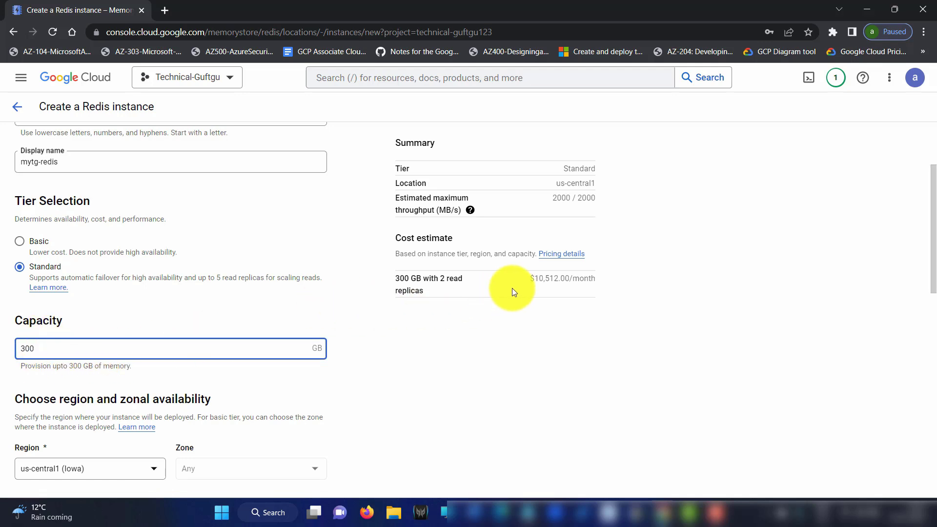
pyautogui.moveTo(530, 279); pyautogui.dragTo(604, 280)
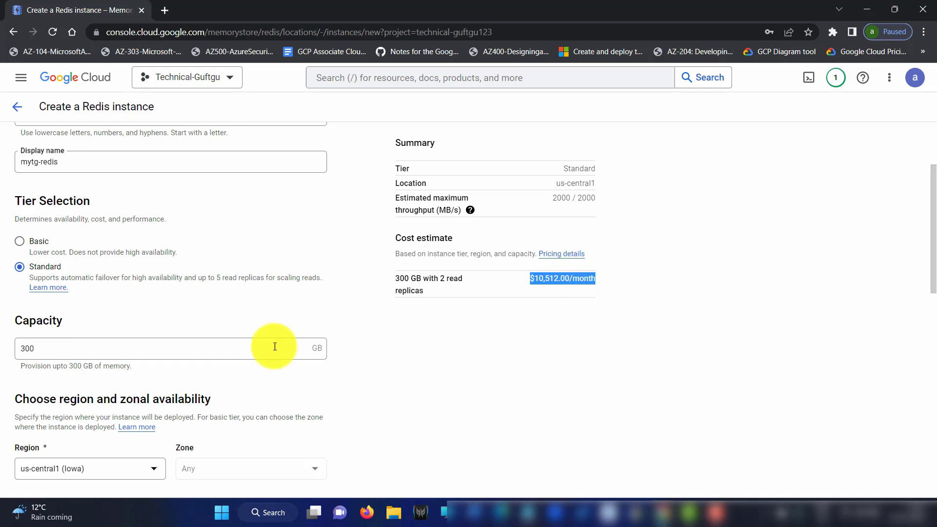
pyautogui.doubleClick(45, 349)
# Enter 1 GB capacity, hit the 5 GB Standard minimum, and choose Basic tier at $35.77/month
pyautogui.write('1')
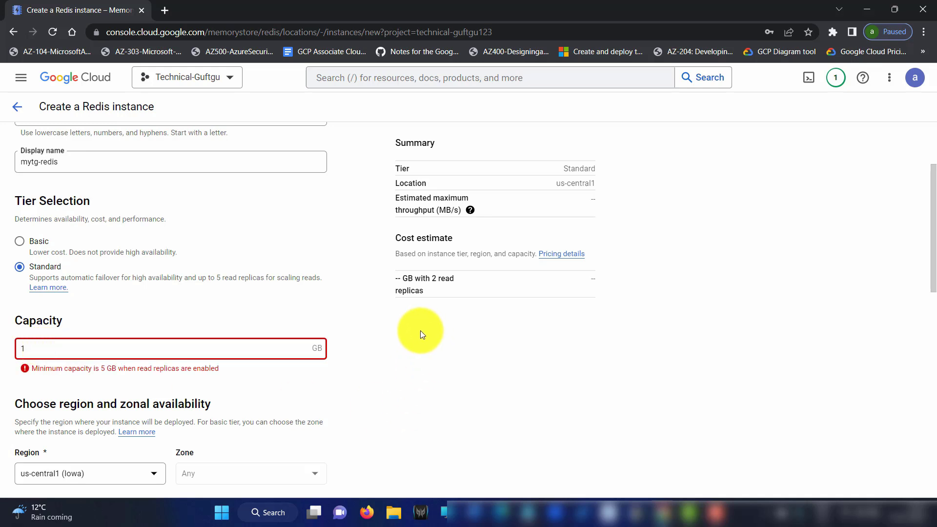
pyautogui.moveTo(100, 371); pyautogui.dragTo(117, 370)
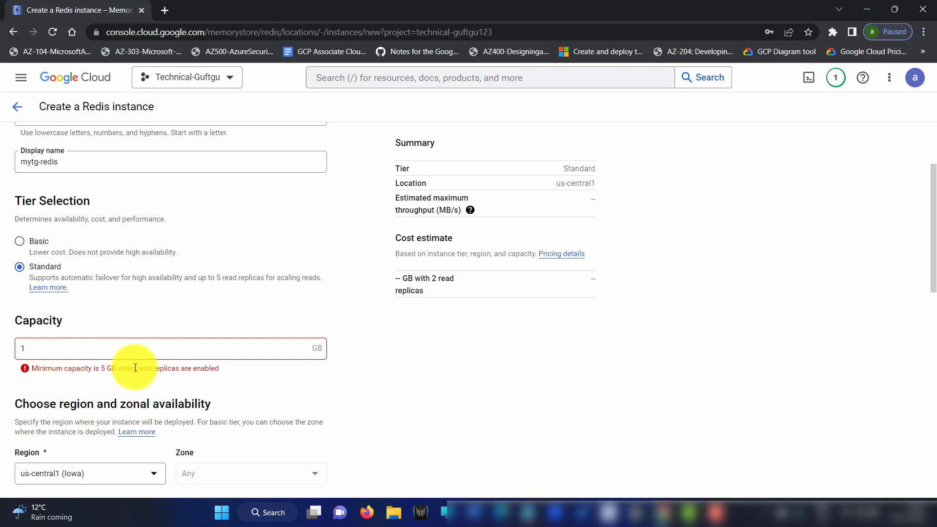
pyautogui.moveTo(159, 370); pyautogui.dragTo(219, 367)
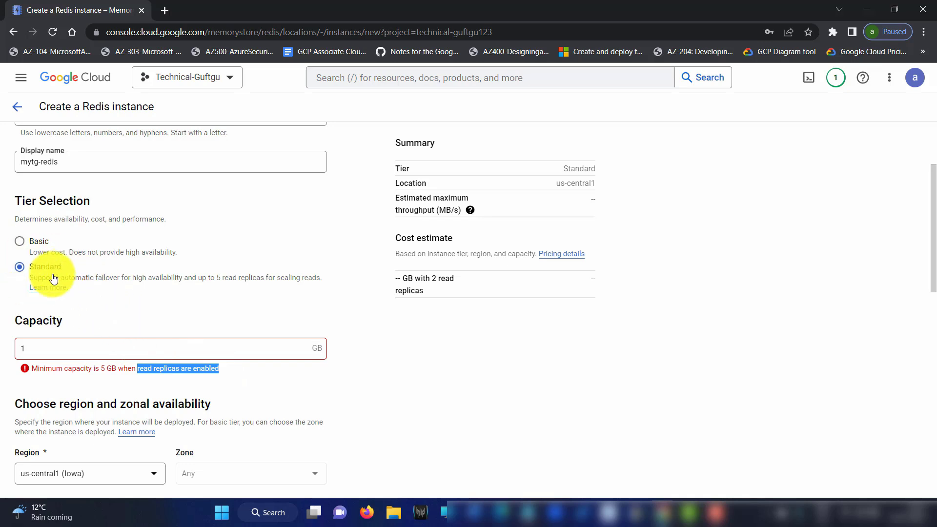
pyautogui.click(20, 243)
pyautogui.moveTo(42, 350); pyautogui.dragTo(7, 339)
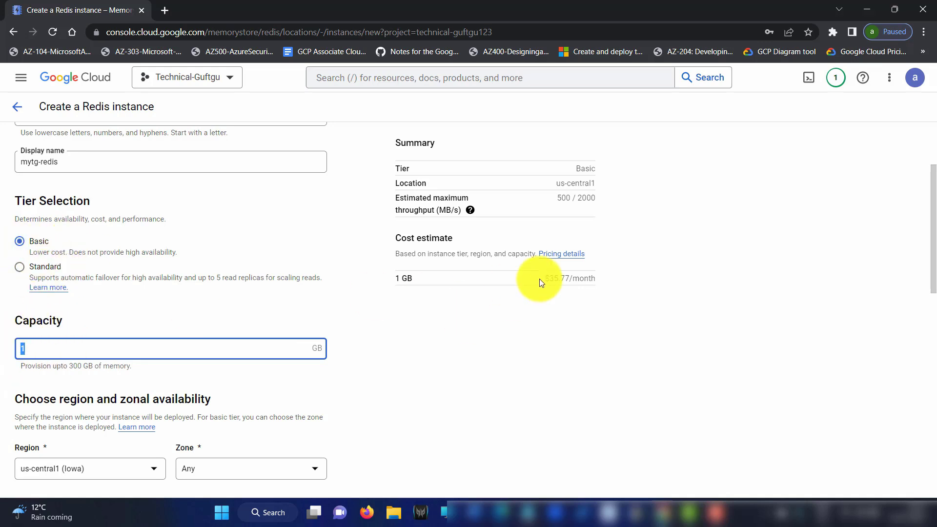
pyautogui.moveTo(539, 279); pyautogui.dragTo(600, 277)
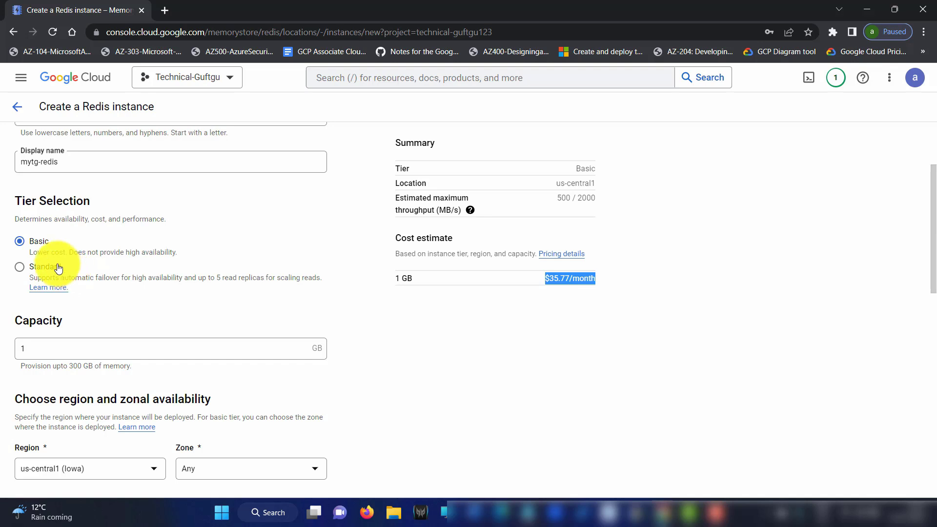
pyautogui.click(54, 349)
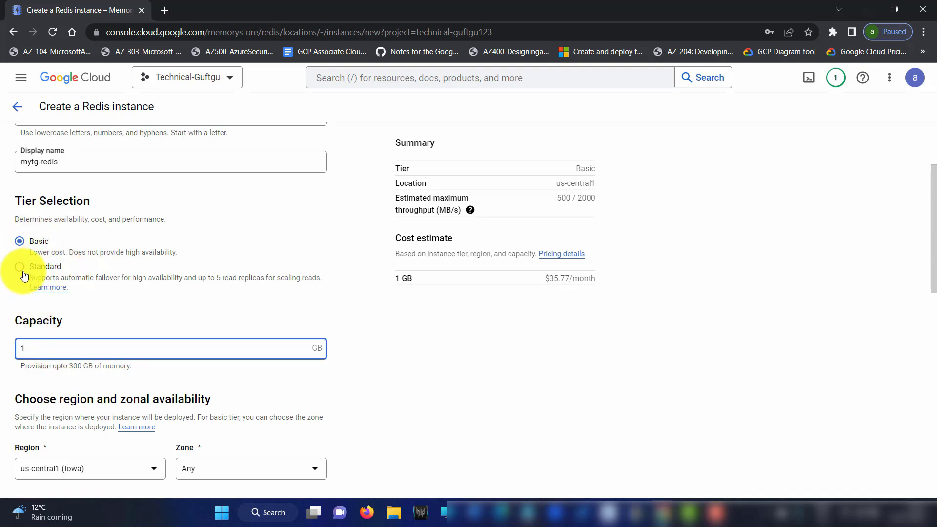
pyautogui.click(20, 268)
pyautogui.moveTo(100, 368); pyautogui.dragTo(128, 369)
pyautogui.click(20, 241)
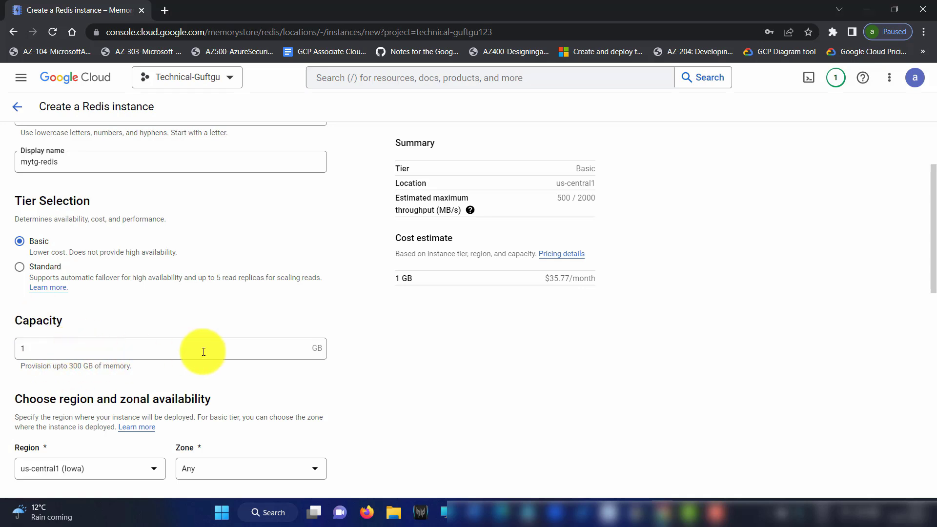
# Choose us-central1-a from the Zone list
pyautogui.scroll(-3, 204, 352)
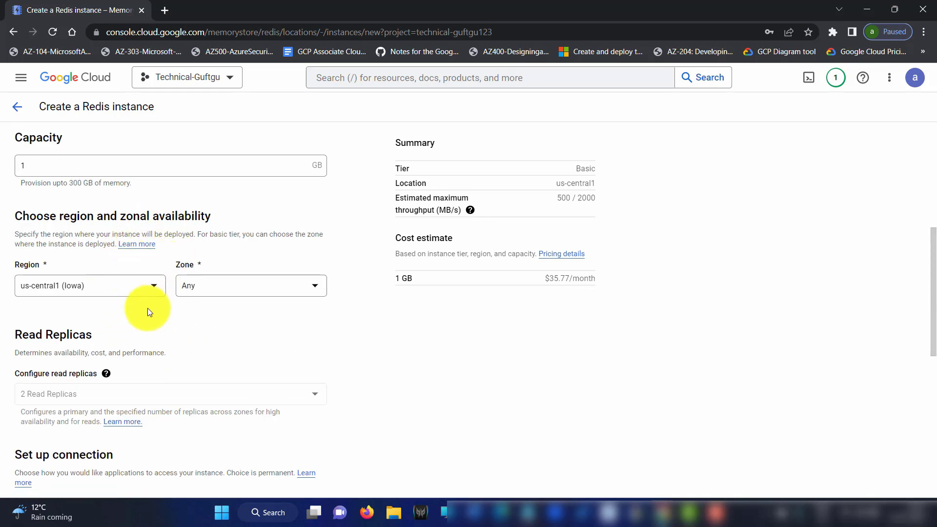
pyautogui.click(236, 289)
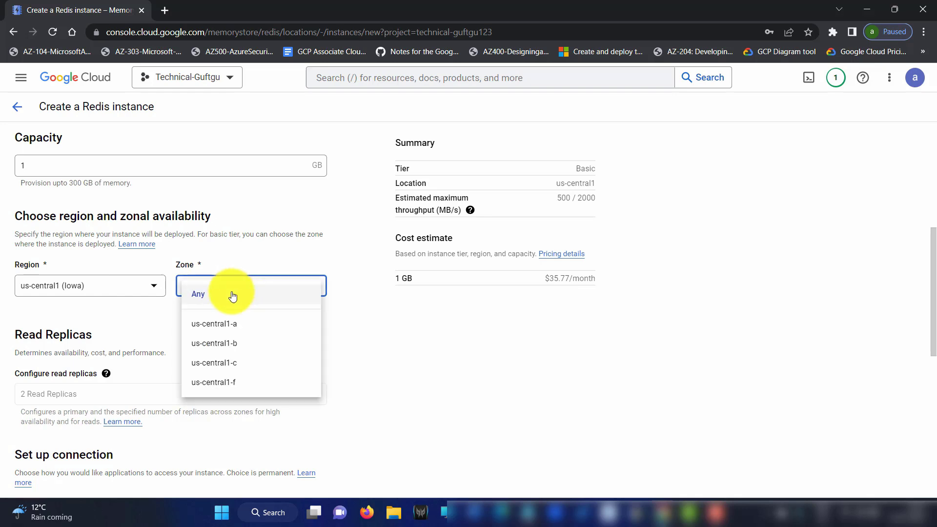
pyautogui.click(236, 293)
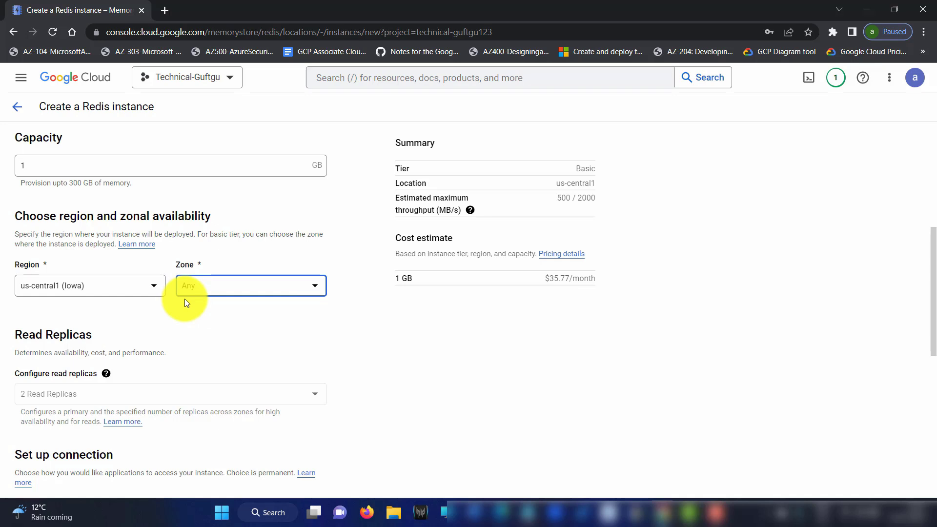
pyautogui.click(224, 292)
pyautogui.click(225, 322)
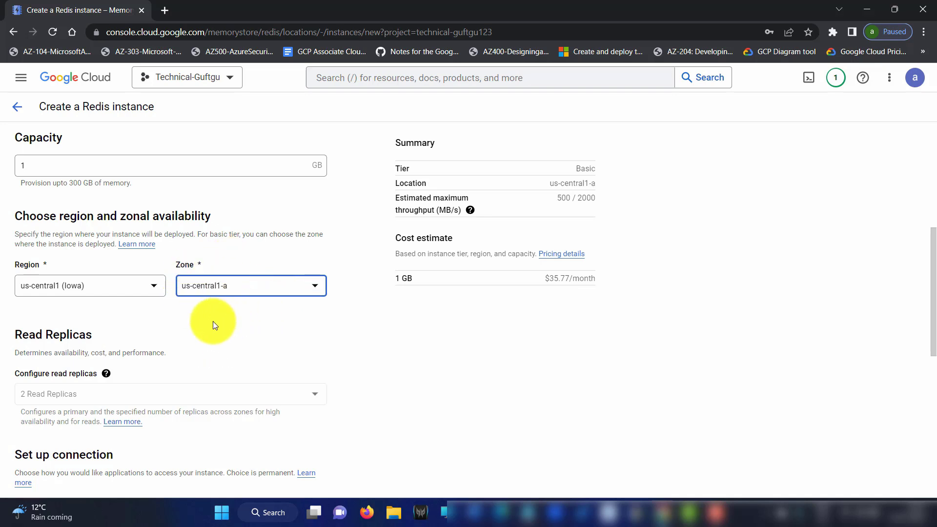
pyautogui.scroll(-3, 225, 318)
# Switch the instance to Standard tier with 5 GB capacity
pyautogui.click(47, 270)
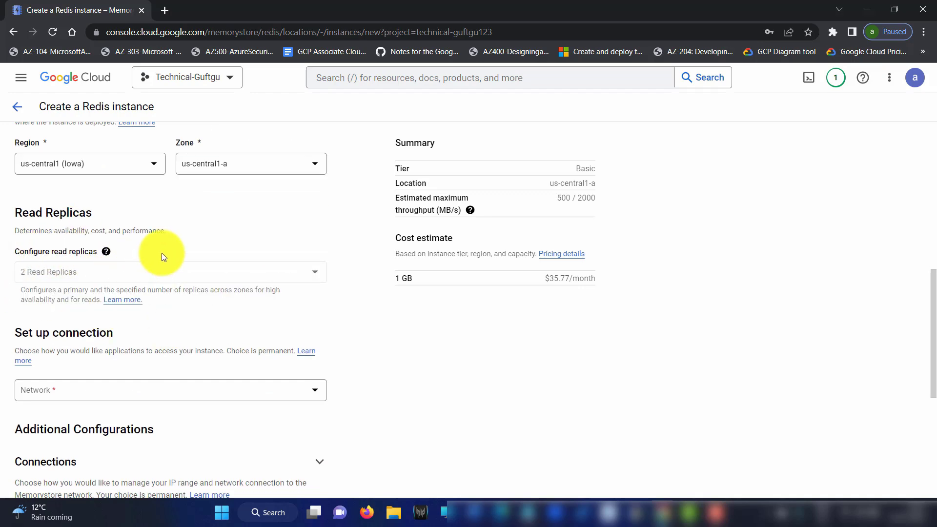
pyautogui.scroll(6, 19, 253)
pyautogui.click(23, 267)
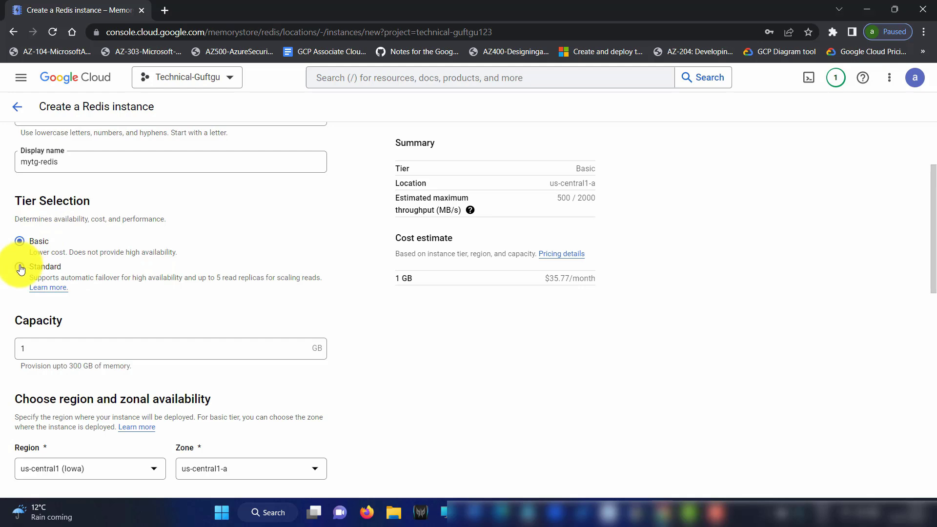
pyautogui.click(49, 347)
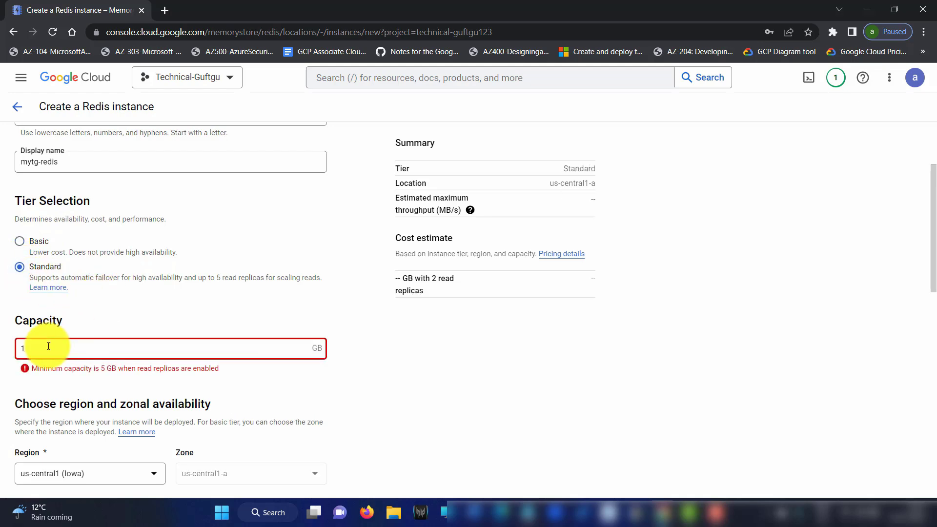
pyautogui.press('BackSpace')
pyautogui.write('5')
pyautogui.scroll(-4, 286, 259)
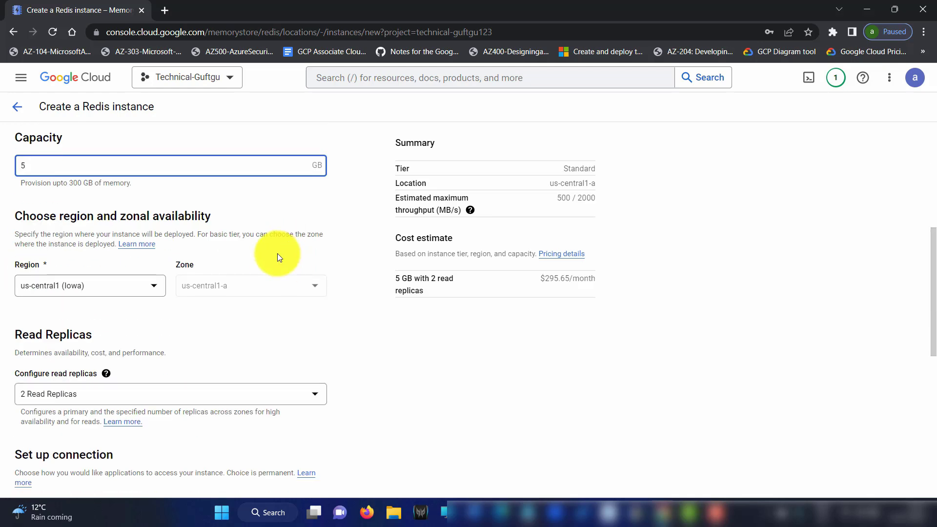
pyautogui.scroll(-3, 286, 259)
# Try 1 and 5 read replicas, seeing up to $591.30/month, then revert to none
pyautogui.click(111, 273)
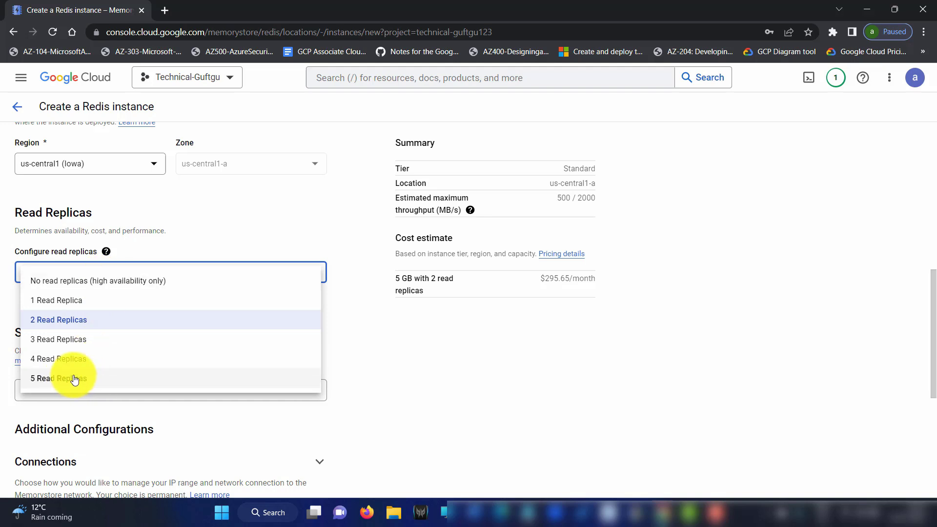
pyautogui.click(71, 302)
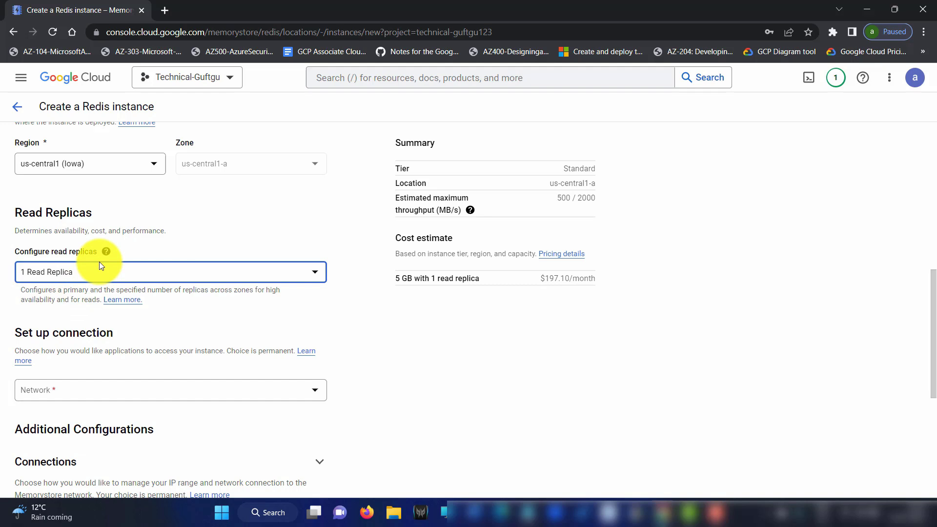
pyautogui.moveTo(539, 274); pyautogui.dragTo(638, 268)
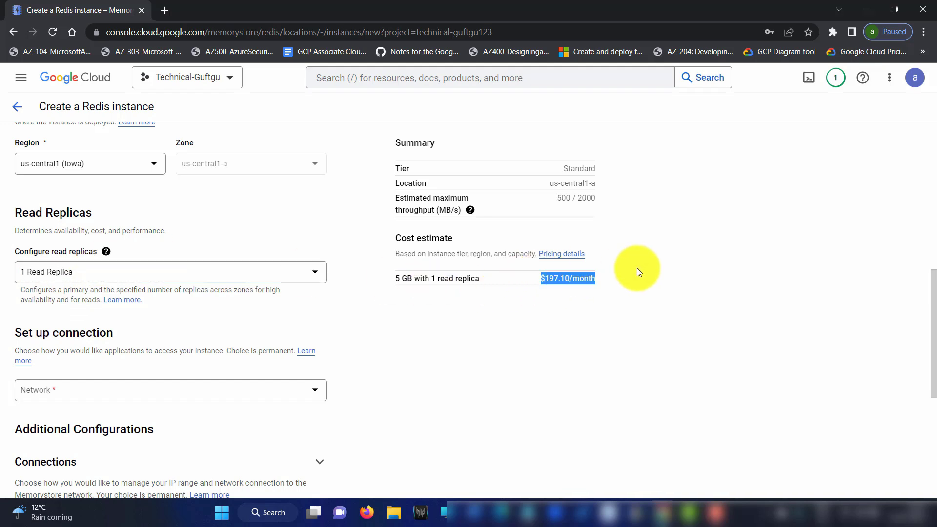
pyautogui.click(97, 272)
pyautogui.click(63, 379)
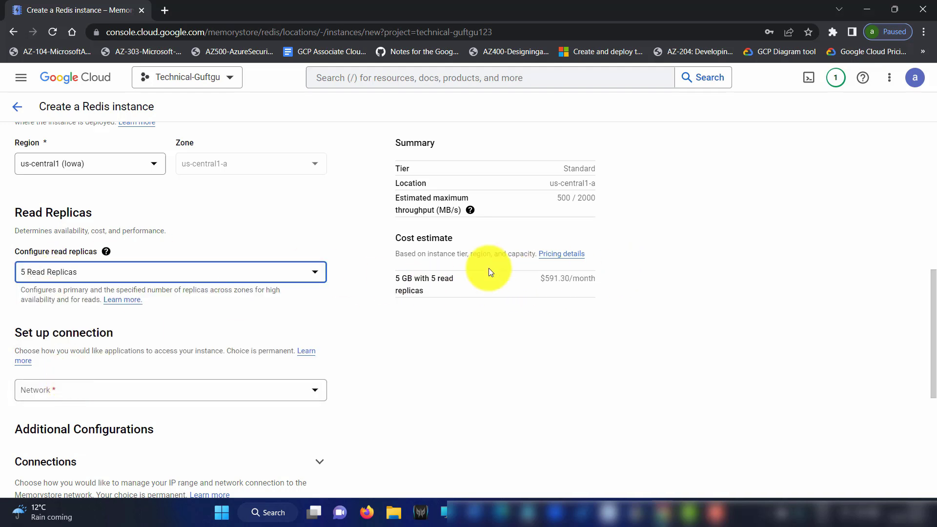
pyautogui.moveTo(529, 280); pyautogui.dragTo(631, 271)
pyautogui.click(83, 268)
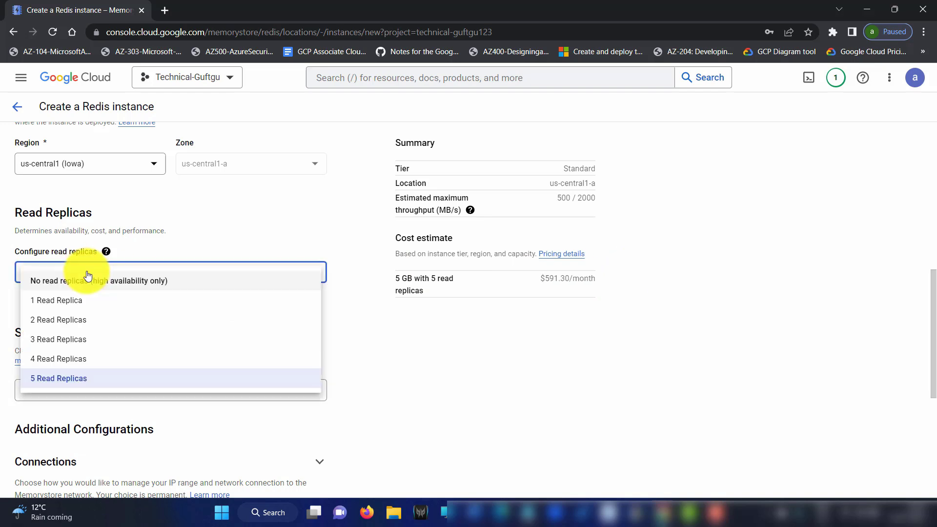
pyautogui.click(91, 279)
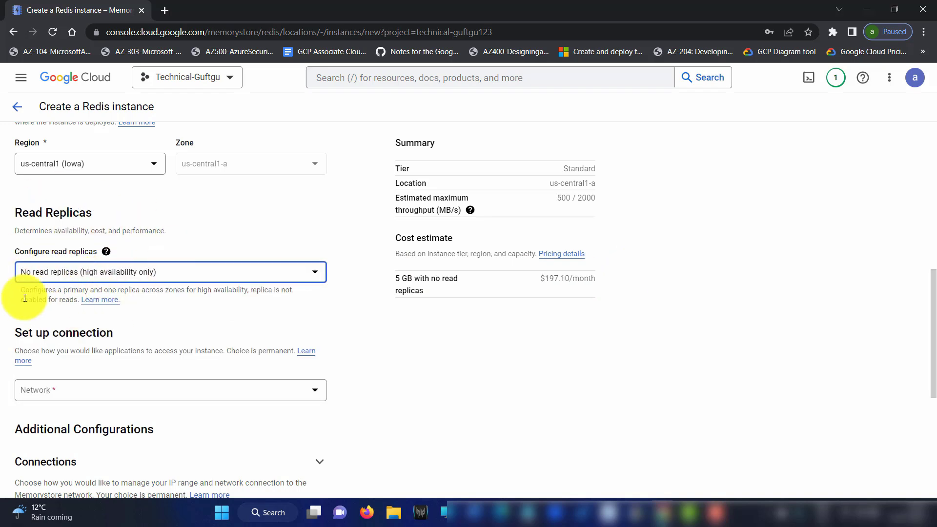
# Read the read-replica help explaining the primary plus one replica setup
pyautogui.click(106, 252)
pyautogui.scroll(4, 145, 234)
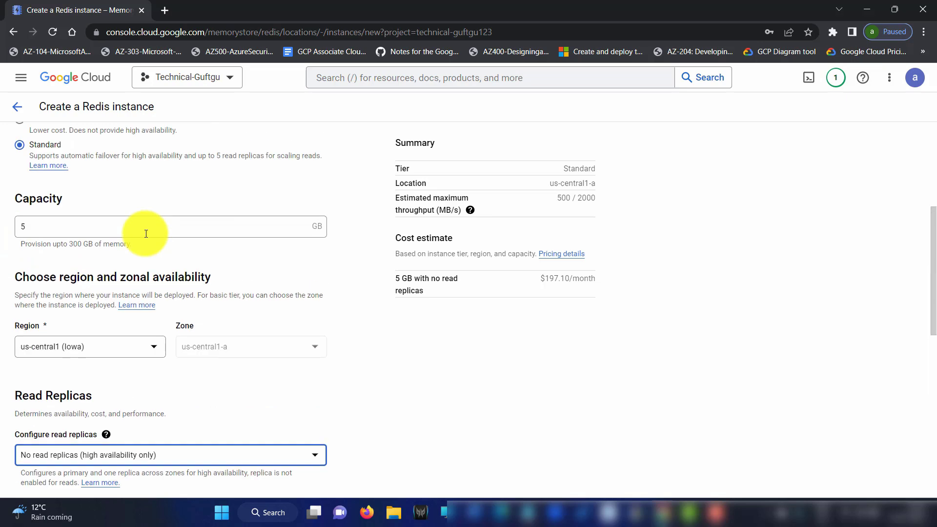
pyautogui.scroll(-3, 118, 357)
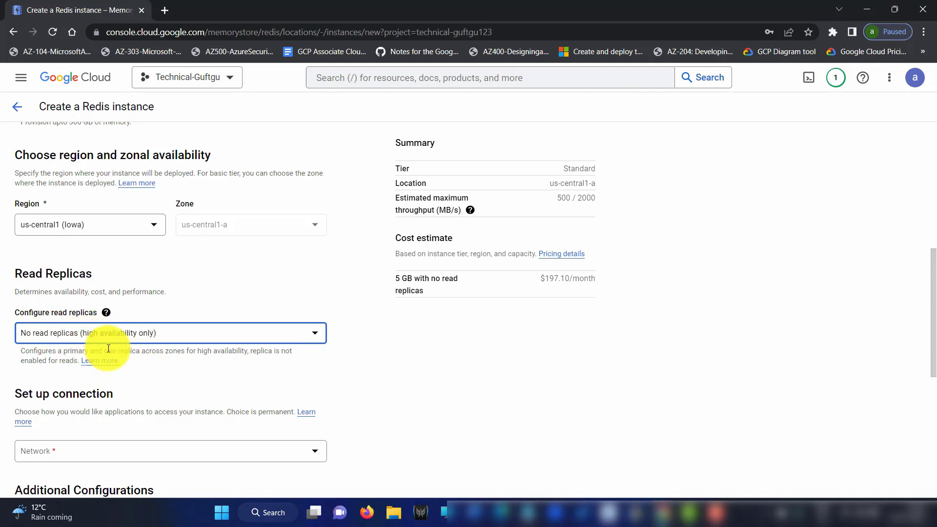
pyautogui.moveTo(78, 351); pyautogui.dragTo(76, 361)
pyautogui.click(197, 362)
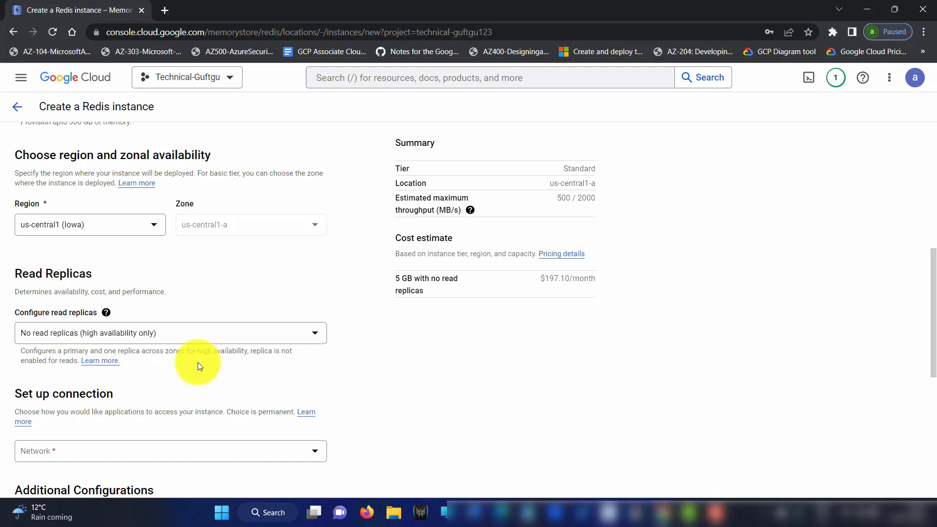
# Compare 1 read replica against none again, leaving no read replicas selected
pyautogui.click(84, 333)
pyautogui.click(81, 362)
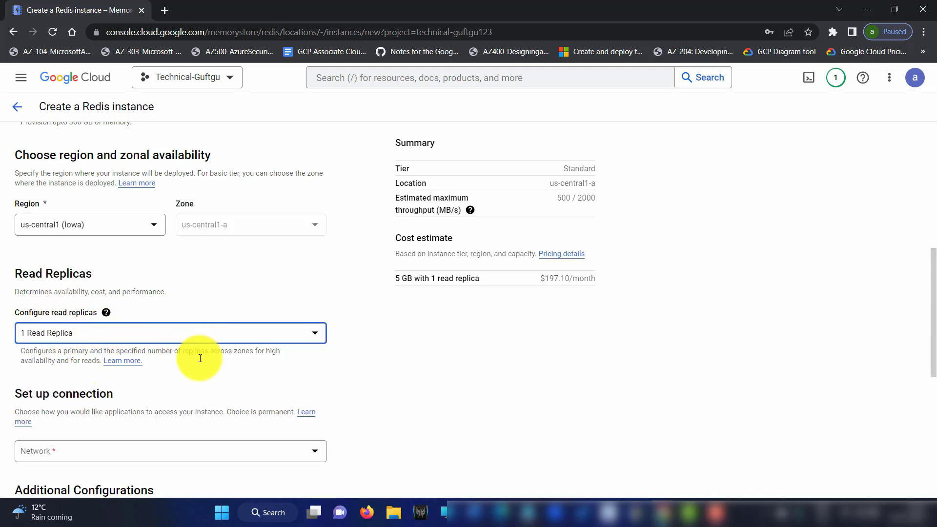
pyautogui.moveTo(57, 361); pyautogui.dragTo(100, 360)
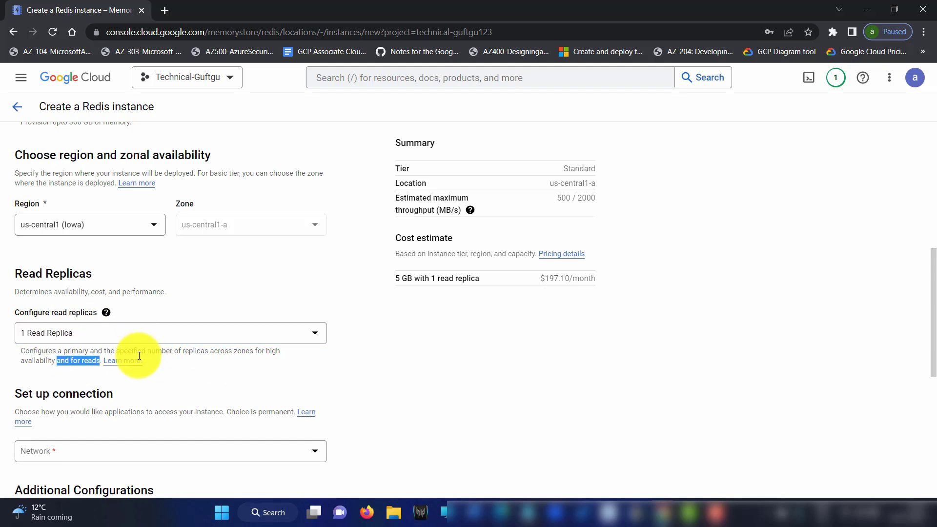
pyautogui.click(121, 332)
pyautogui.click(82, 341)
pyautogui.moveTo(250, 352); pyautogui.dragTo(95, 361)
pyautogui.click(156, 333)
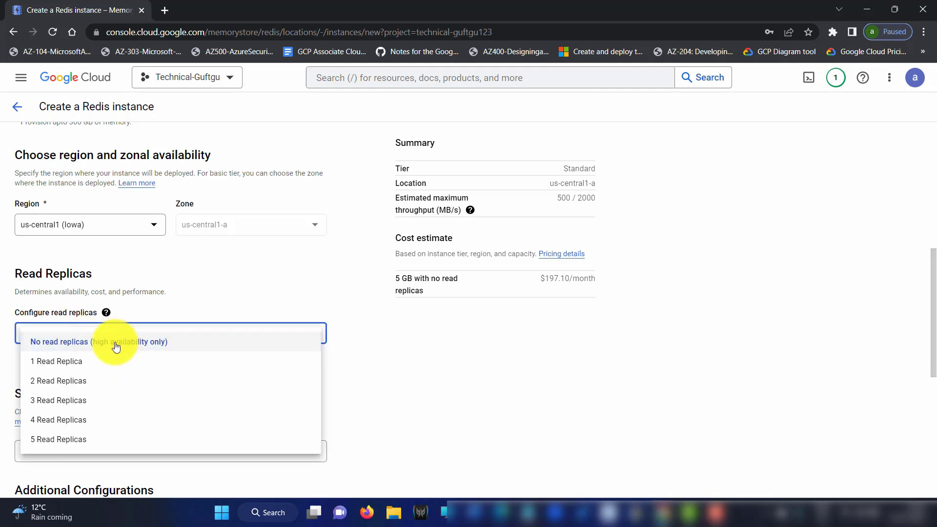
pyautogui.click(122, 341)
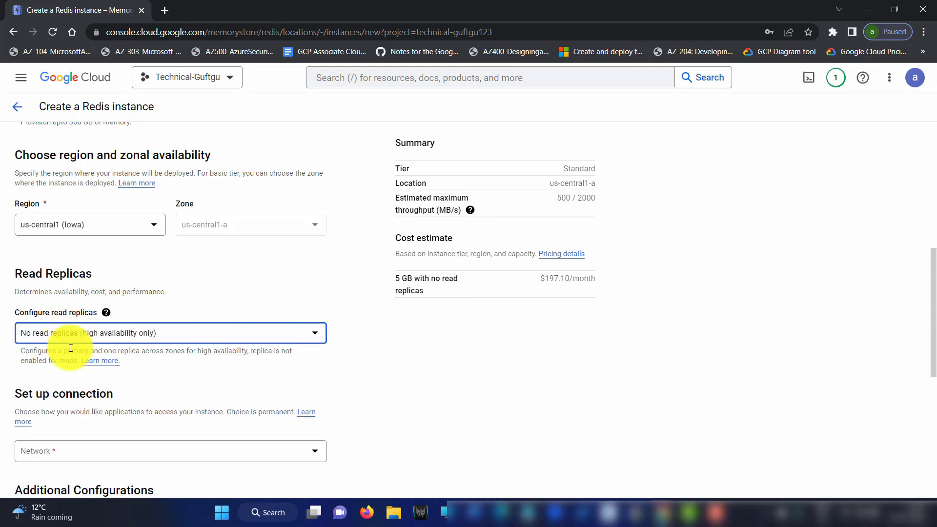
pyautogui.scroll(-4, 210, 308)
pyautogui.scroll(-4, 124, 252)
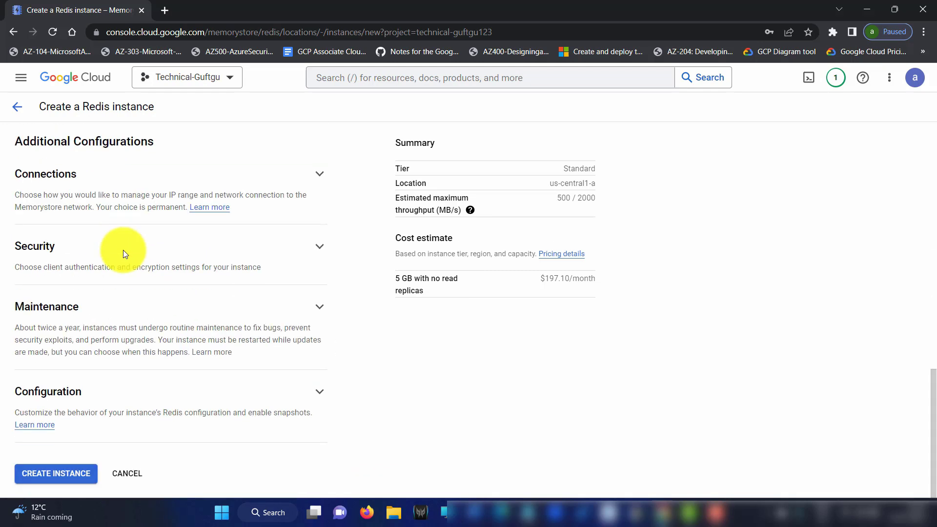
pyautogui.scroll(7, 161, 266)
pyautogui.scroll(7, 164, 262)
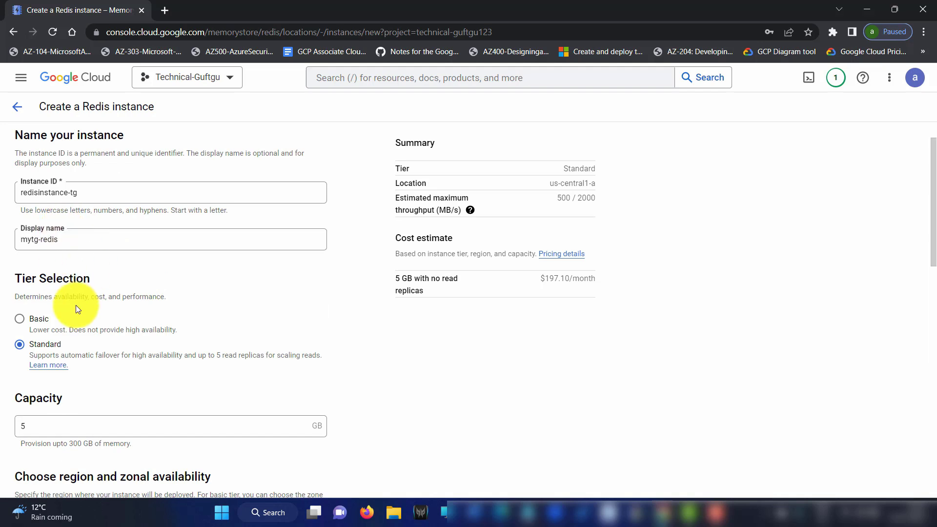
# Switch back to Basic tier with 1 GB capacity
pyautogui.click(21, 319)
pyautogui.scroll(-5, 264, 297)
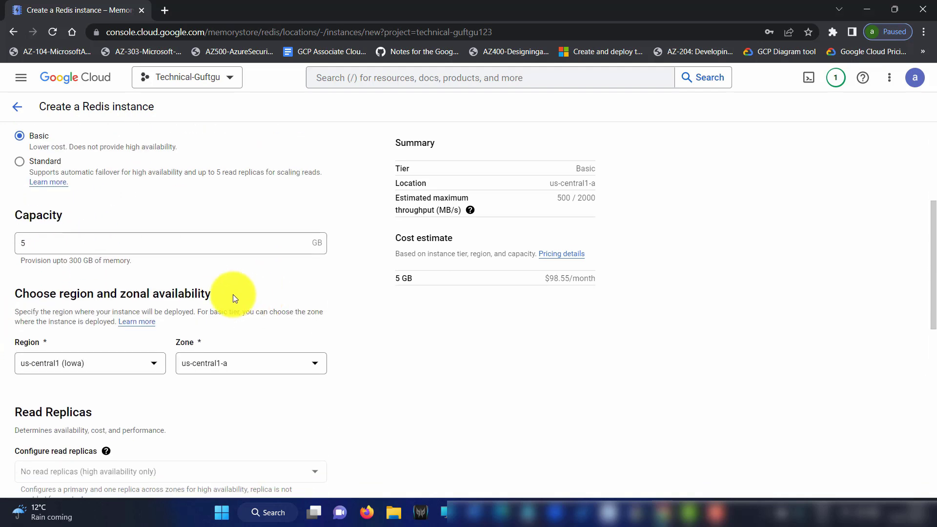
pyautogui.click(146, 184)
pyautogui.press('BackSpace')
pyautogui.write('1')
pyautogui.scroll(-3, 83, 286)
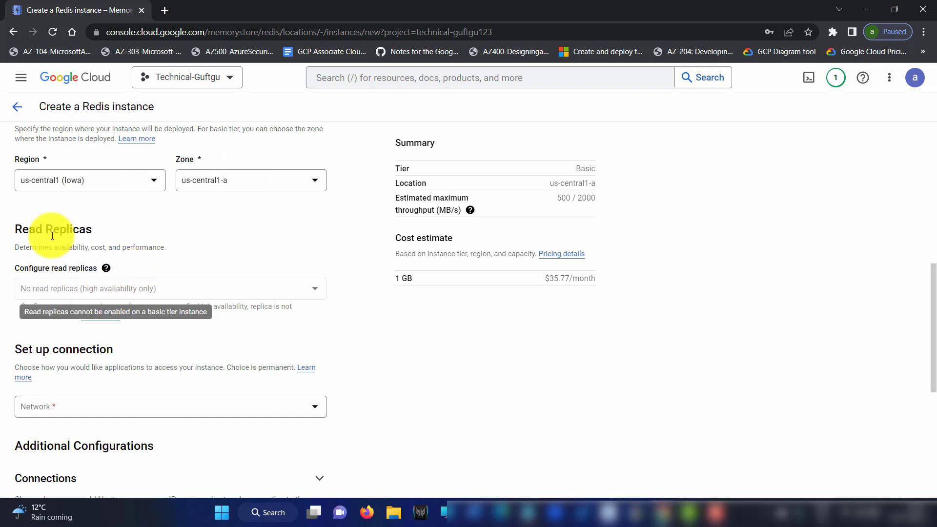
# Select the default network for the instance
pyautogui.moveTo(84, 245)
pyautogui.scroll(-2, 208, 258)
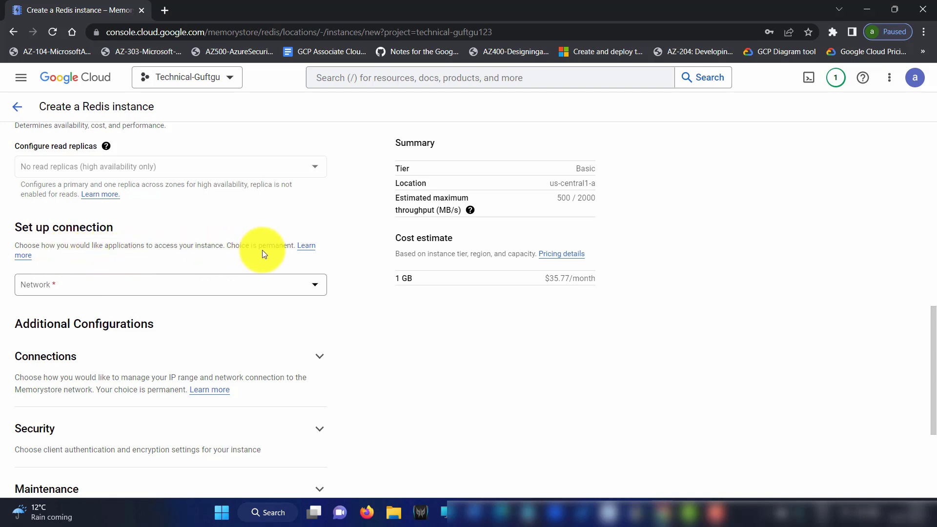
pyautogui.click(209, 286)
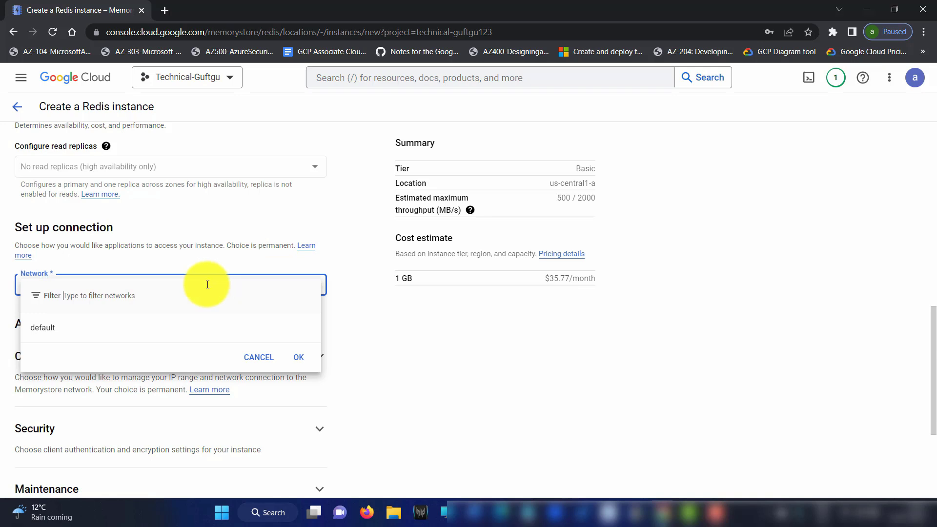
pyautogui.click(66, 330)
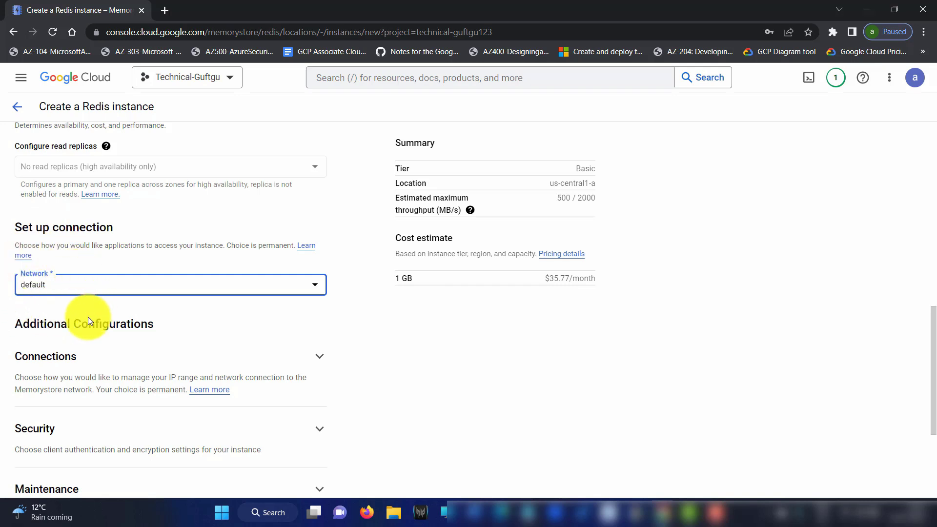
pyautogui.click(79, 291)
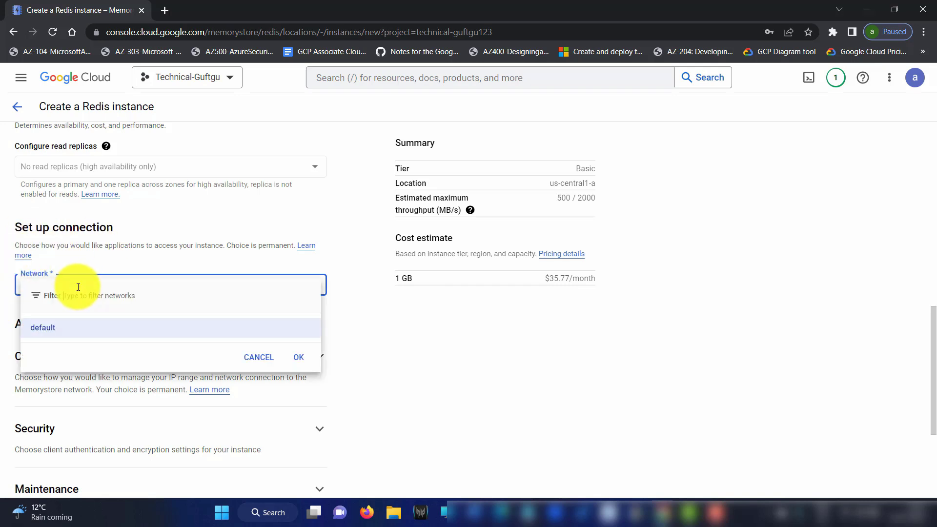
pyautogui.click(56, 328)
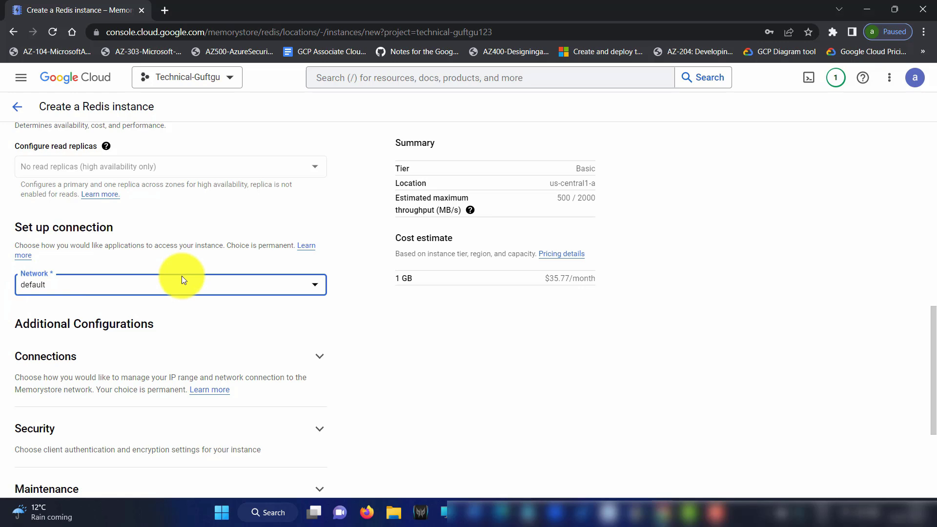
pyautogui.scroll(-2, 166, 275)
# Expand the connection settings and review Direct peering, keeping the default network
pyautogui.click(319, 236)
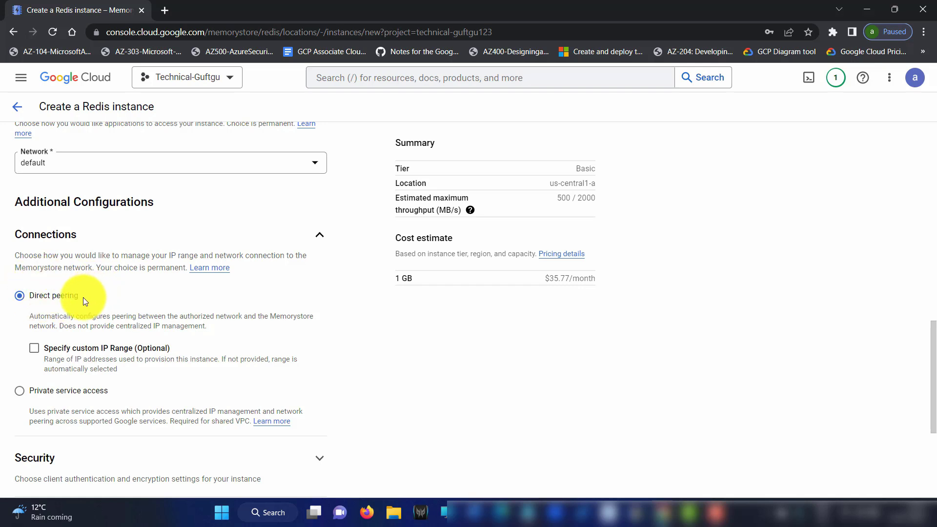
pyautogui.moveTo(76, 316); pyautogui.dragTo(248, 317)
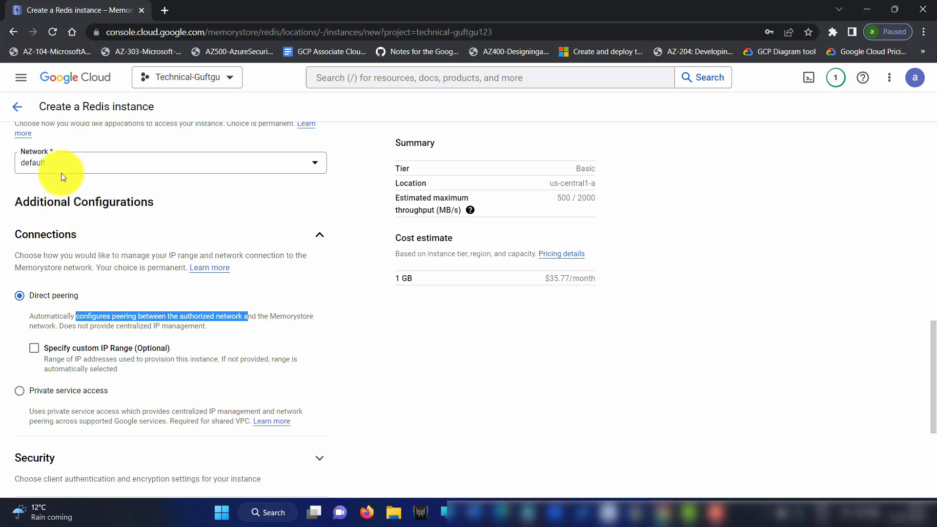
pyautogui.doubleClick(38, 162)
pyautogui.click(20, 163)
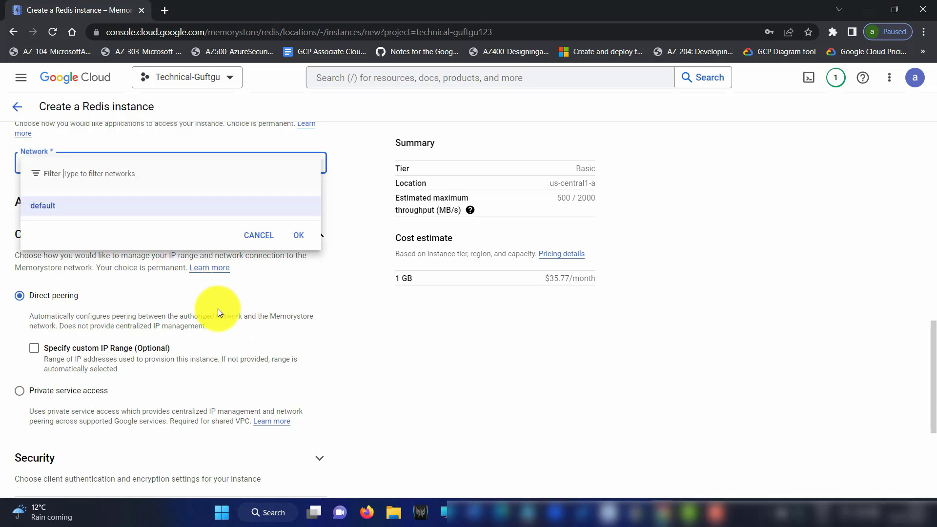
pyautogui.click(284, 330)
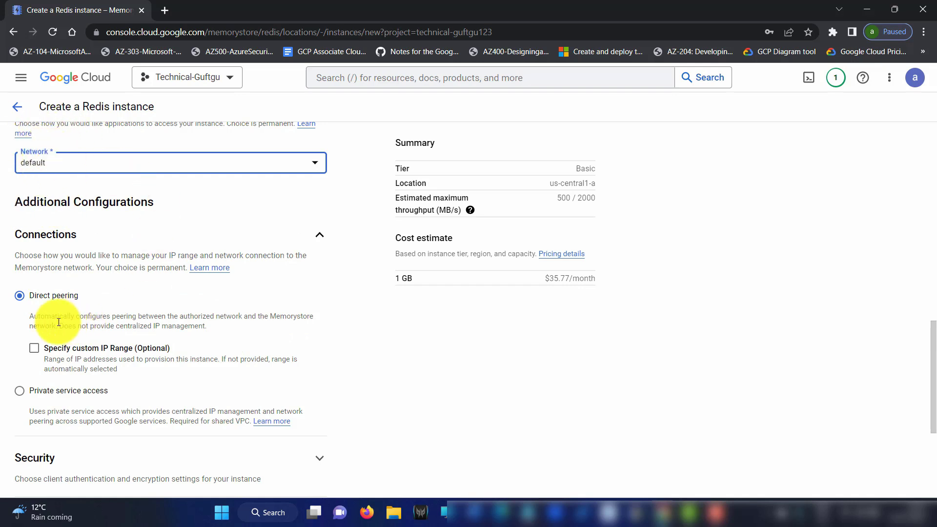
pyautogui.moveTo(78, 296); pyautogui.dragTo(31, 297)
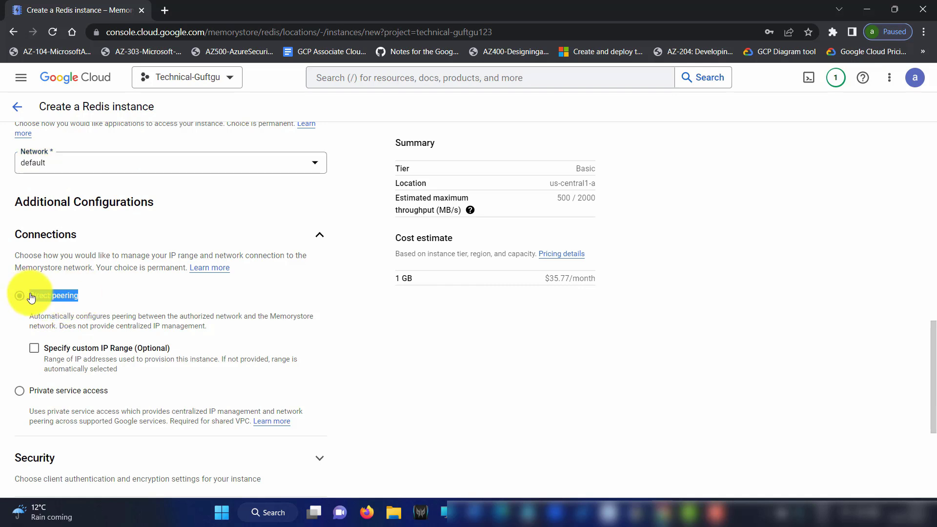
# Try Private service access, return to Direct peering, and expand the security options
pyautogui.click(25, 394)
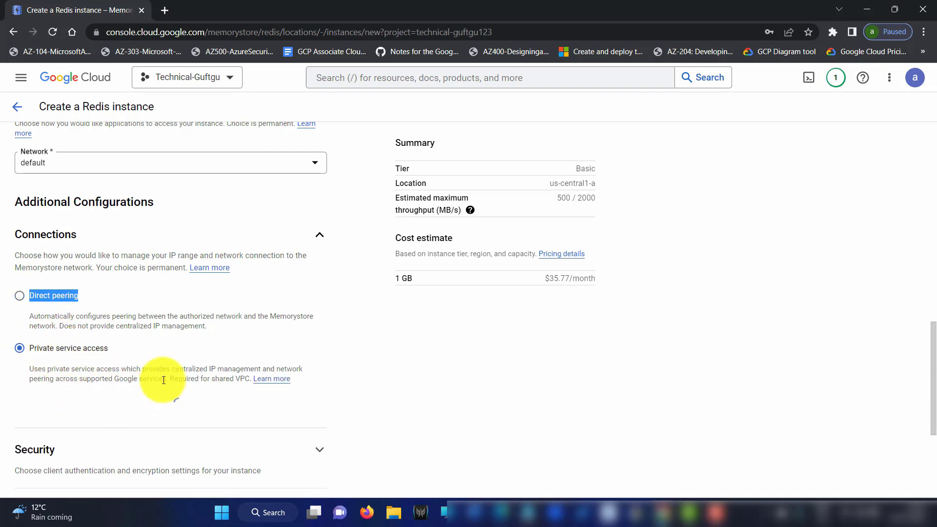
pyautogui.scroll(-3, 142, 286)
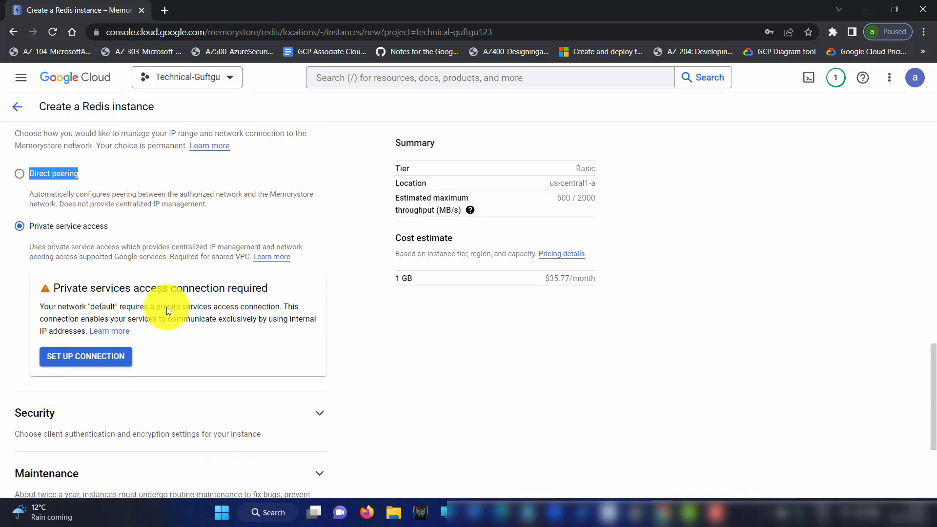
pyautogui.scroll(3, 101, 261)
pyautogui.click(21, 297)
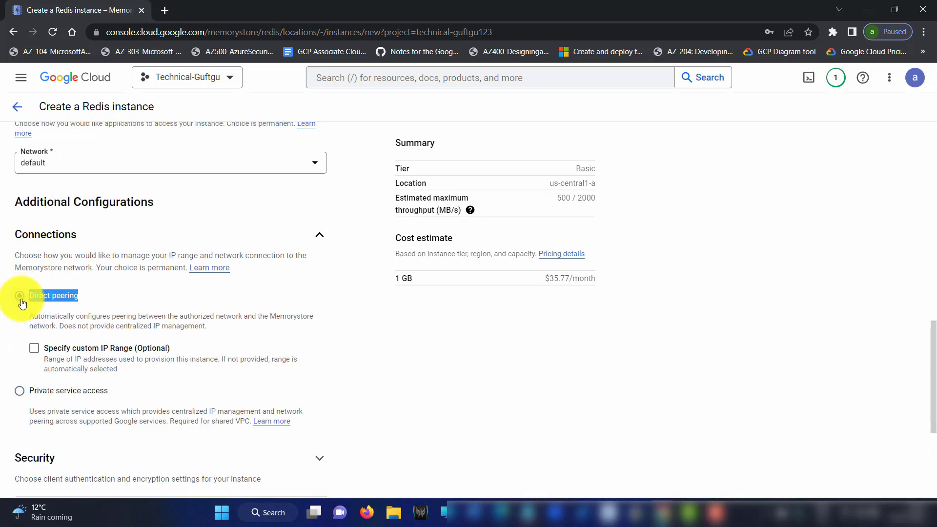
pyautogui.click(346, 307)
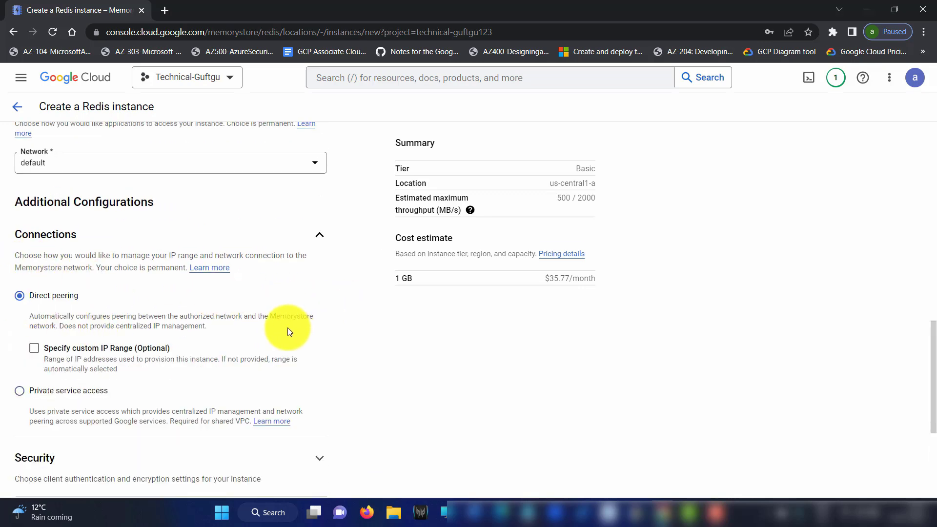
pyautogui.scroll(-4, 293, 330)
pyautogui.click(311, 292)
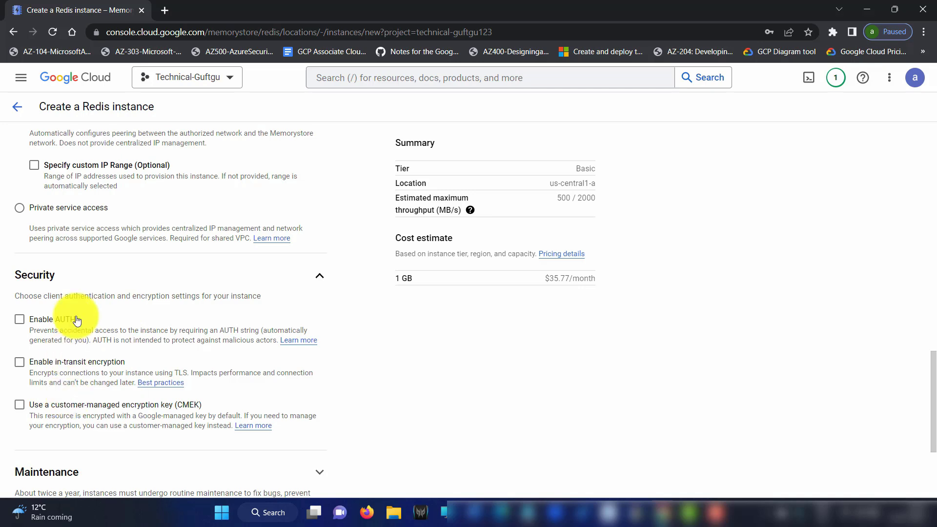
# Read the maintenance description and expand the maintenance settings
pyautogui.scroll(-2, 120, 248)
pyautogui.scroll(-2, 142, 372)
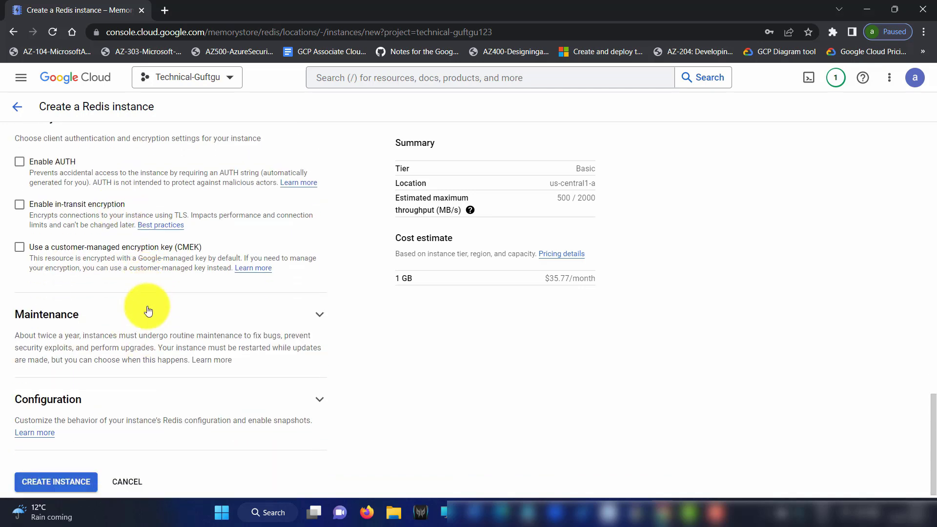
pyautogui.moveTo(19, 325); pyautogui.dragTo(289, 344)
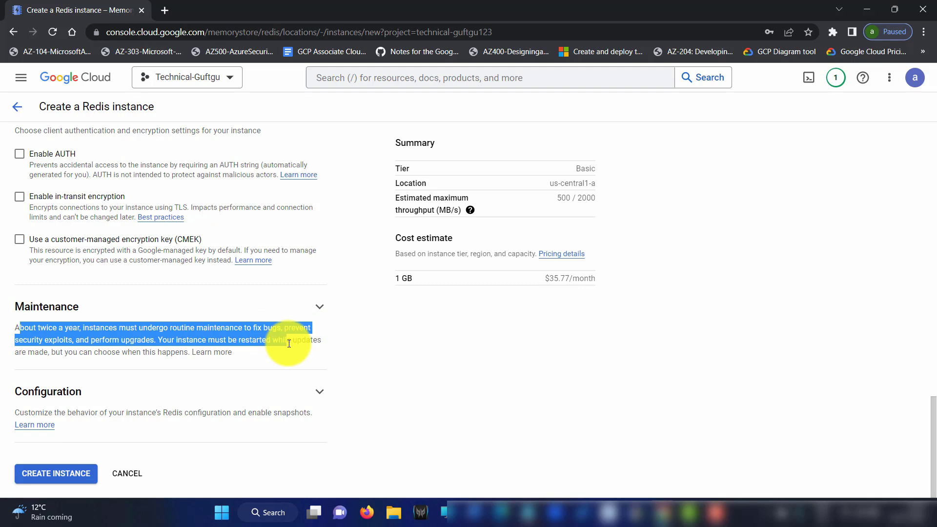
pyautogui.moveTo(289, 344); pyautogui.dragTo(288, 349)
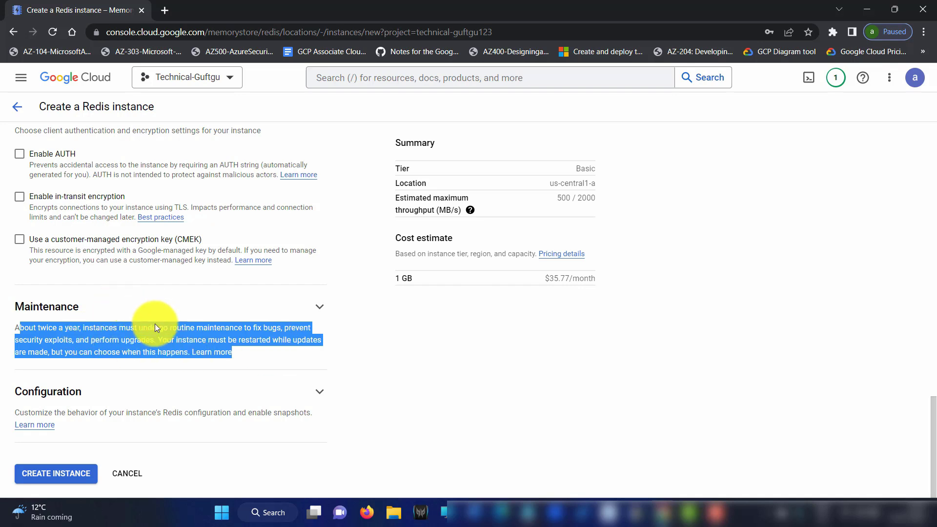
pyautogui.click(300, 310)
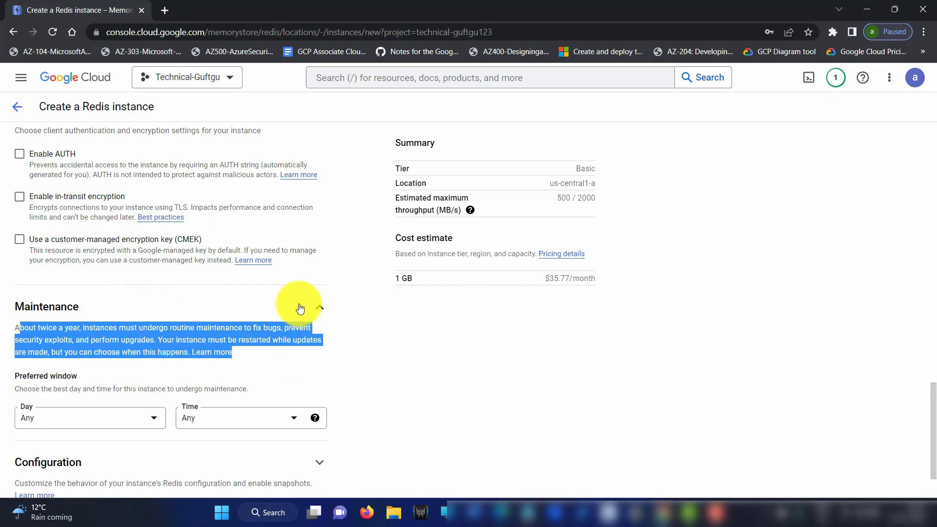
pyautogui.click(244, 376)
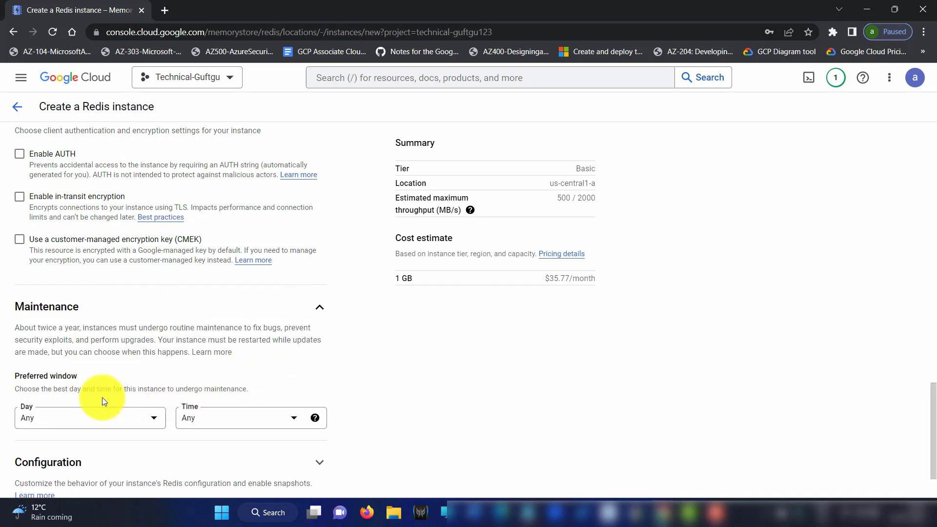
# Choose Sunday as the day and 1:00 AM–2:00 AM as the maintenance window
pyautogui.click(81, 411)
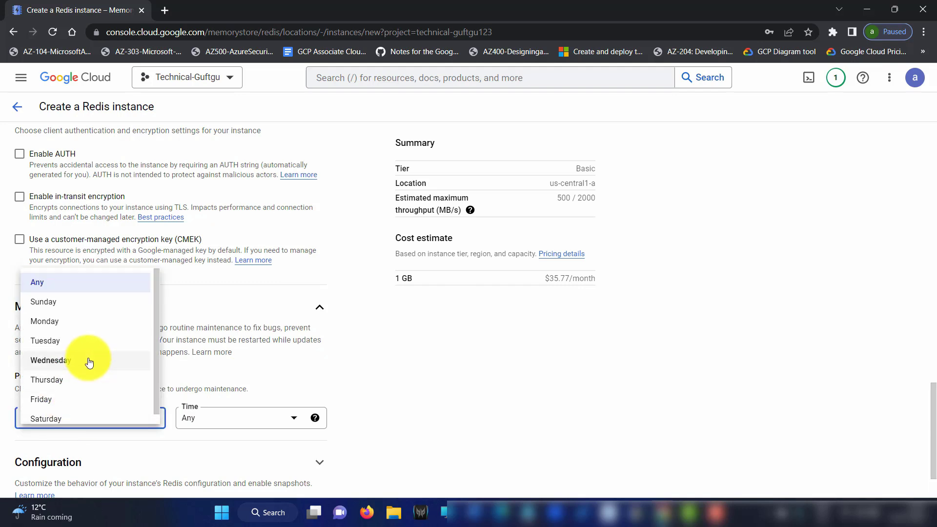
pyautogui.click(92, 293)
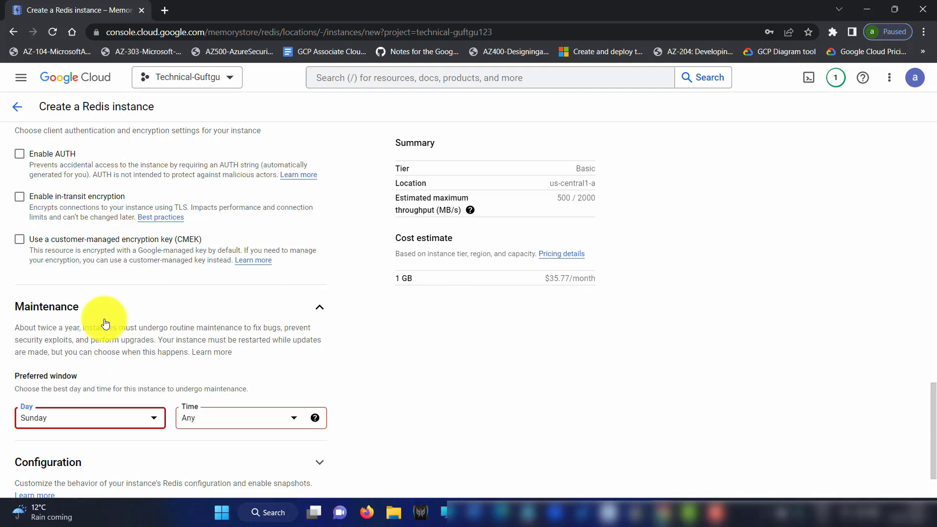
pyautogui.click(252, 418)
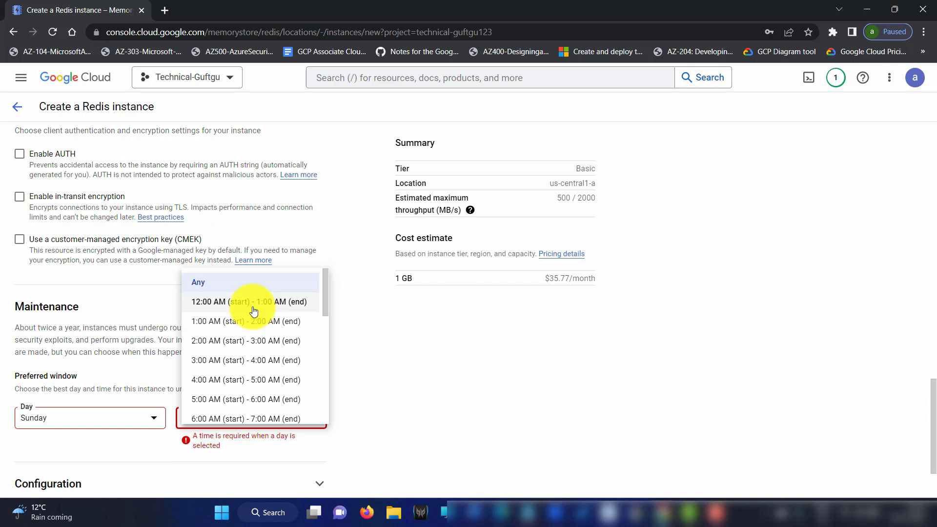
pyautogui.click(244, 321)
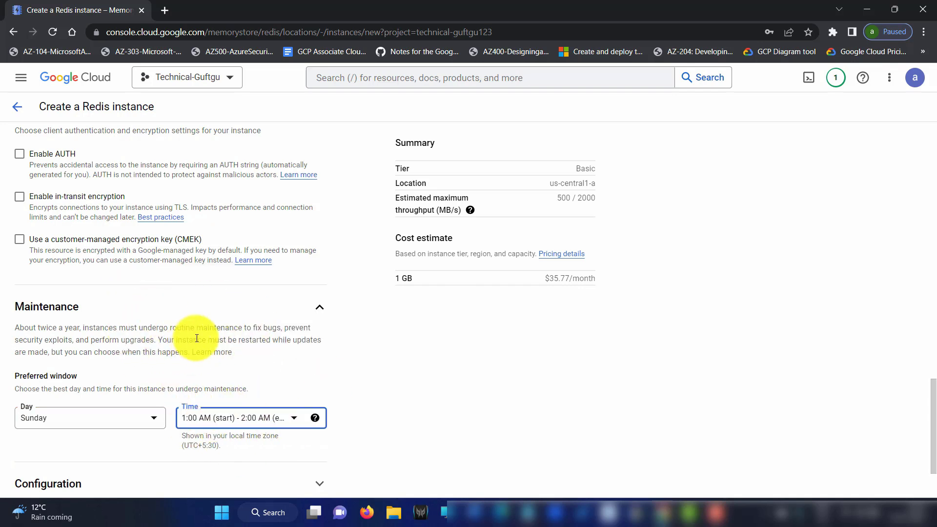
pyautogui.scroll(-1, 226, 368)
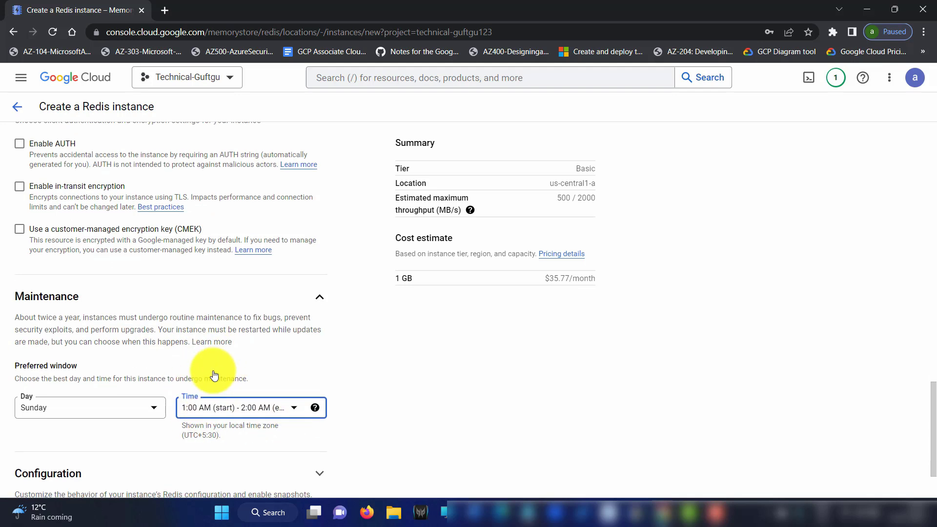
pyautogui.scroll(-1, 119, 360)
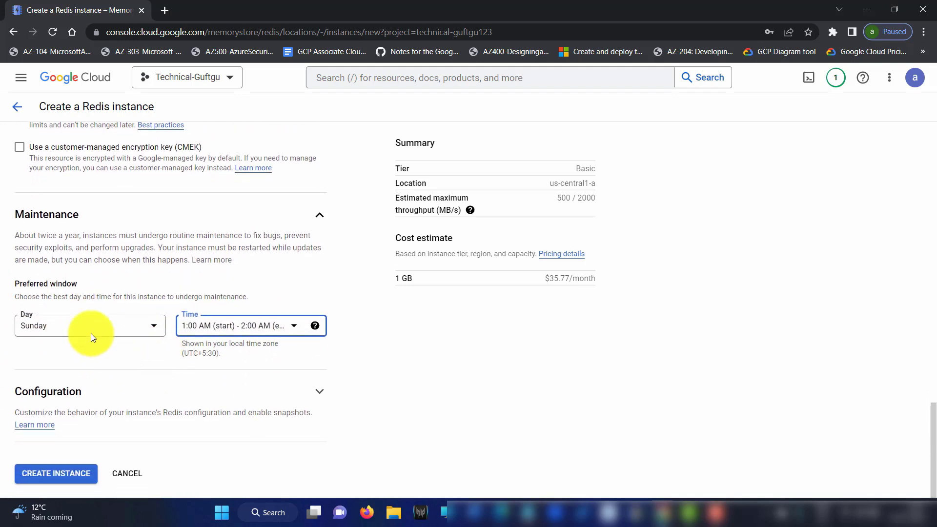
pyautogui.click(125, 327)
pyautogui.click(251, 370)
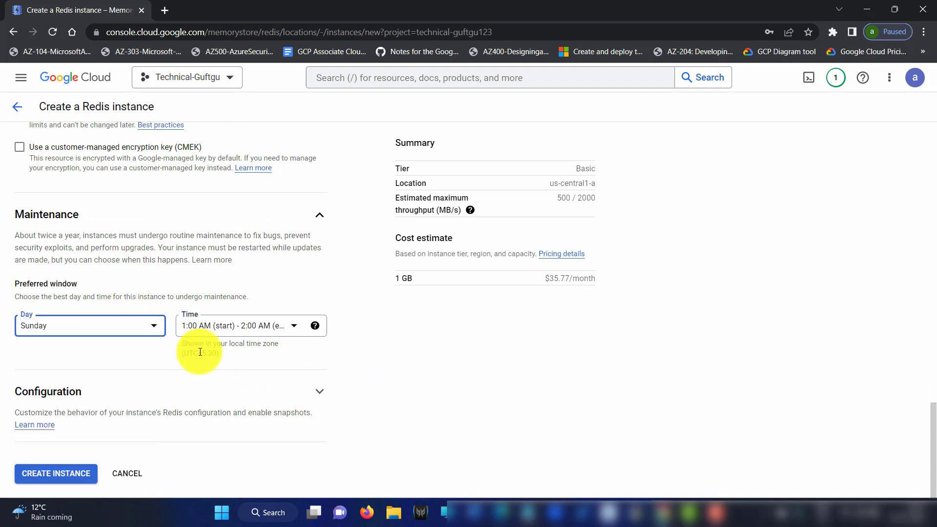
pyautogui.click(316, 392)
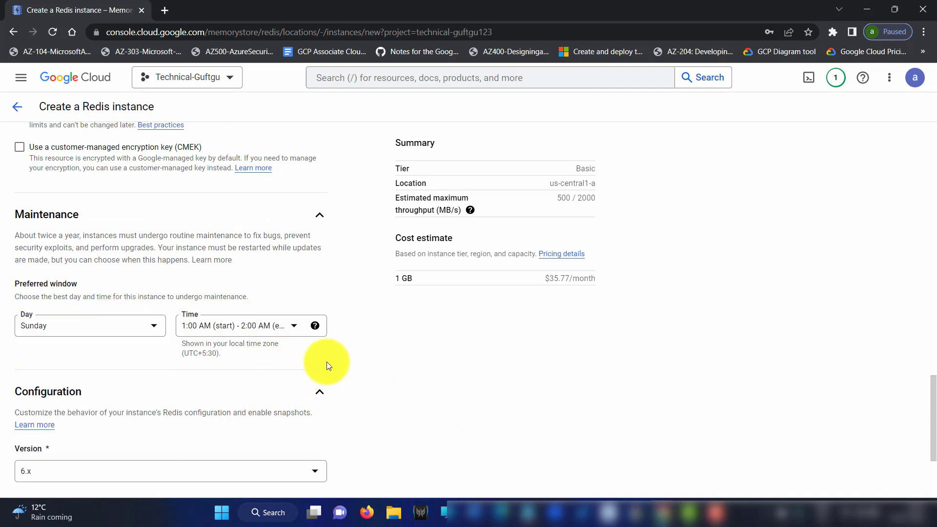
pyautogui.scroll(-3, 95, 337)
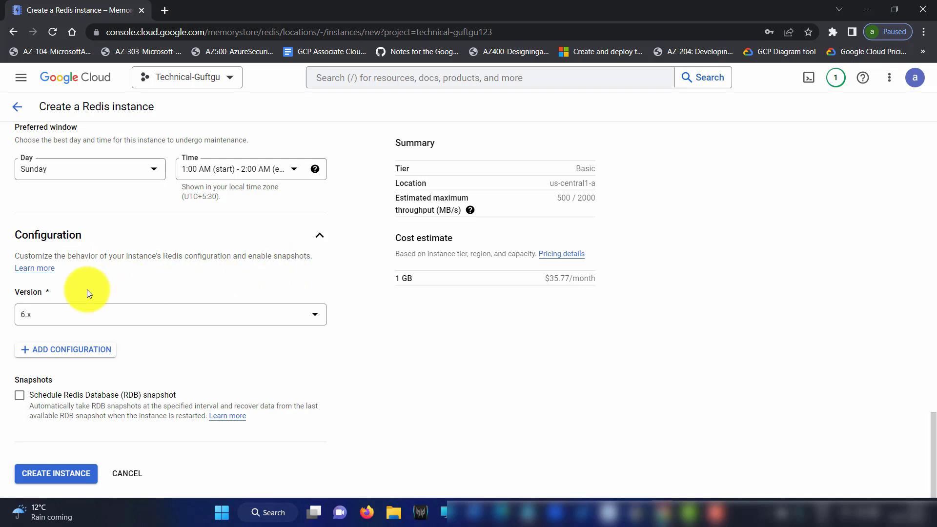
pyautogui.click(62, 317)
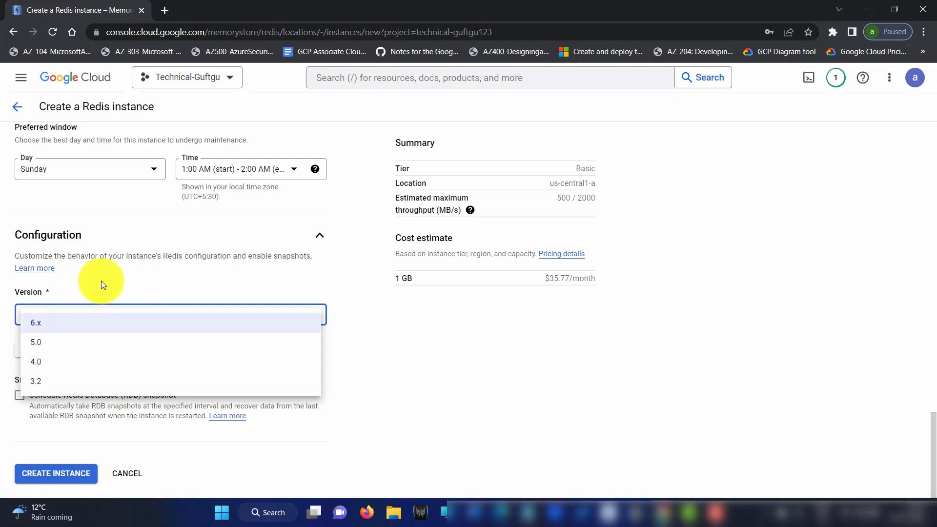
pyautogui.click(83, 320)
pyautogui.click(71, 319)
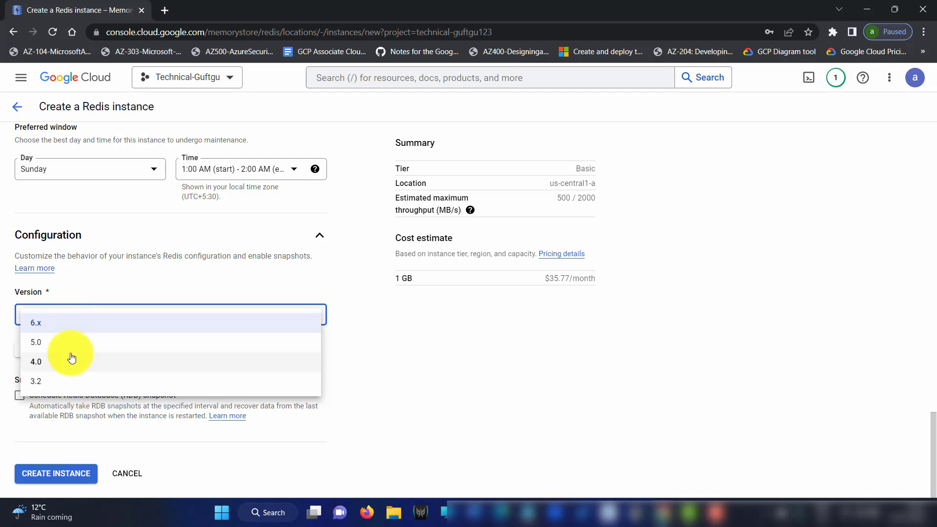
pyautogui.click(125, 282)
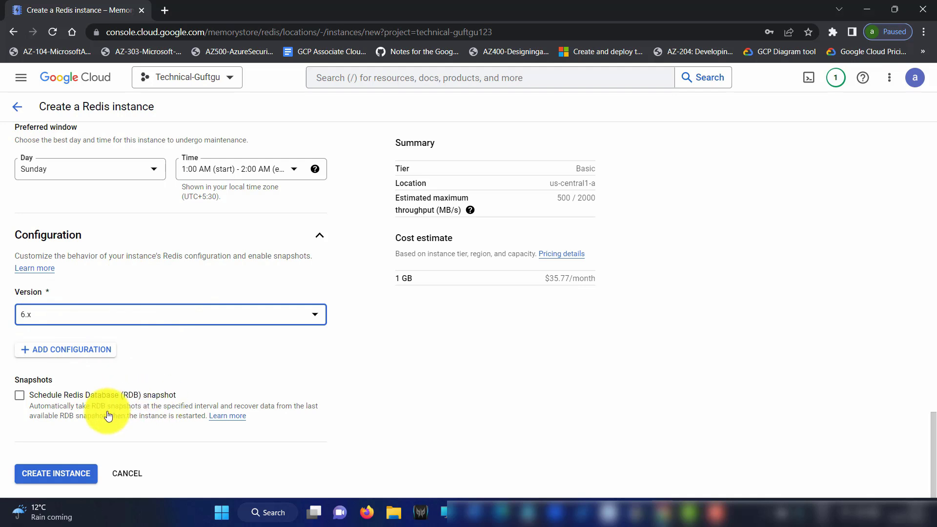
pyautogui.click(20, 399)
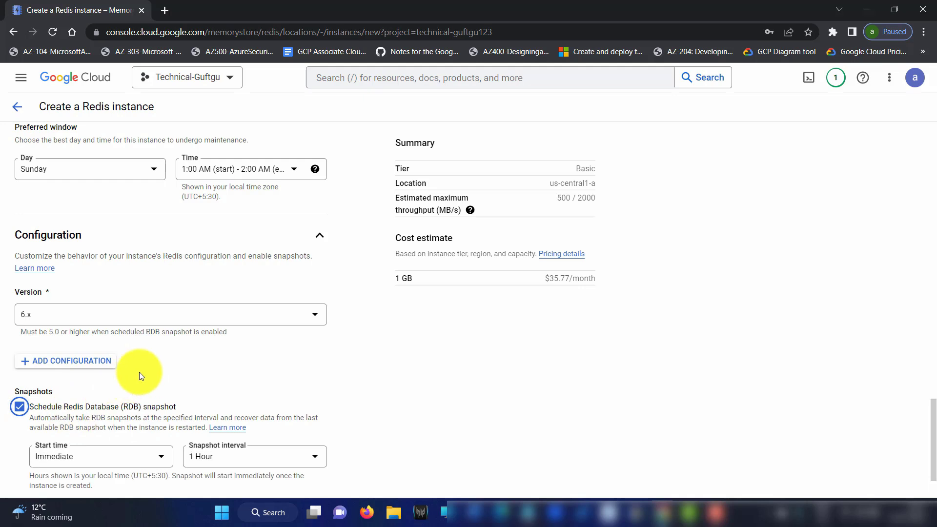
pyautogui.scroll(-2, 136, 374)
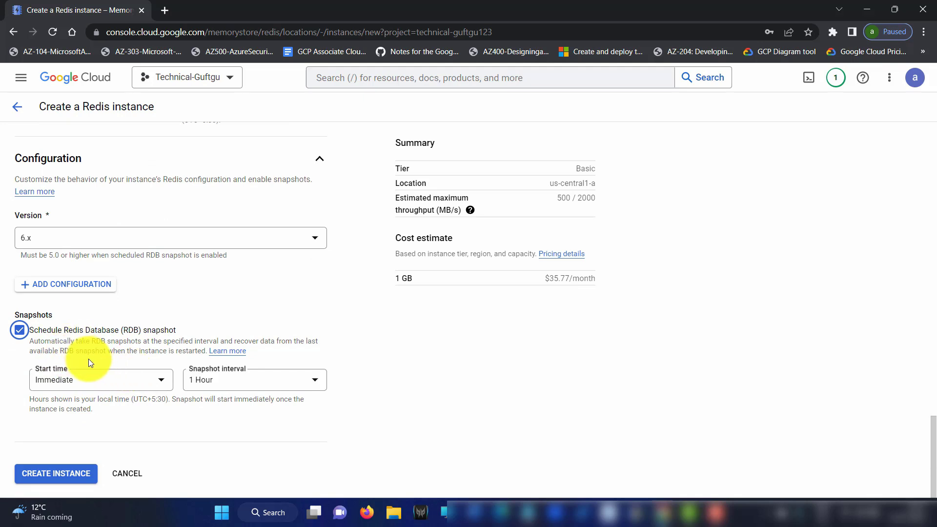
pyautogui.click(20, 331)
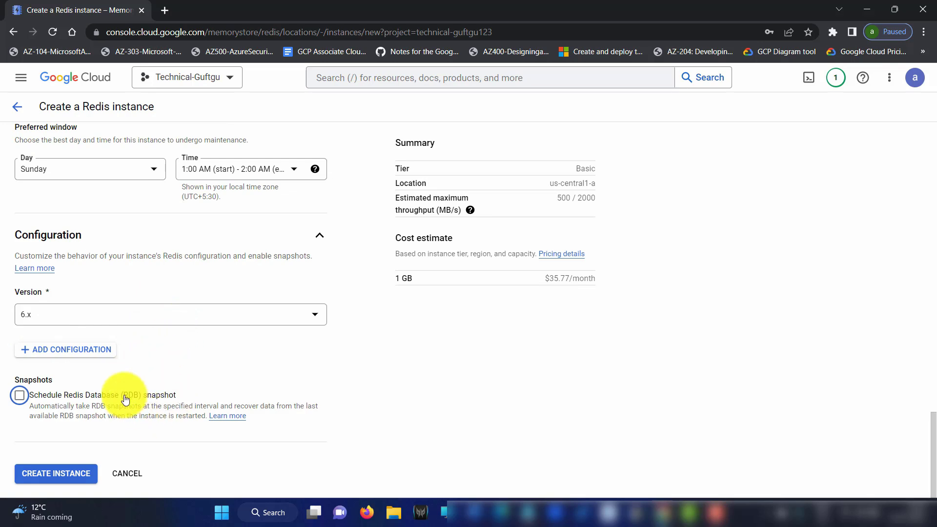
pyautogui.scroll(20, 125, 230)
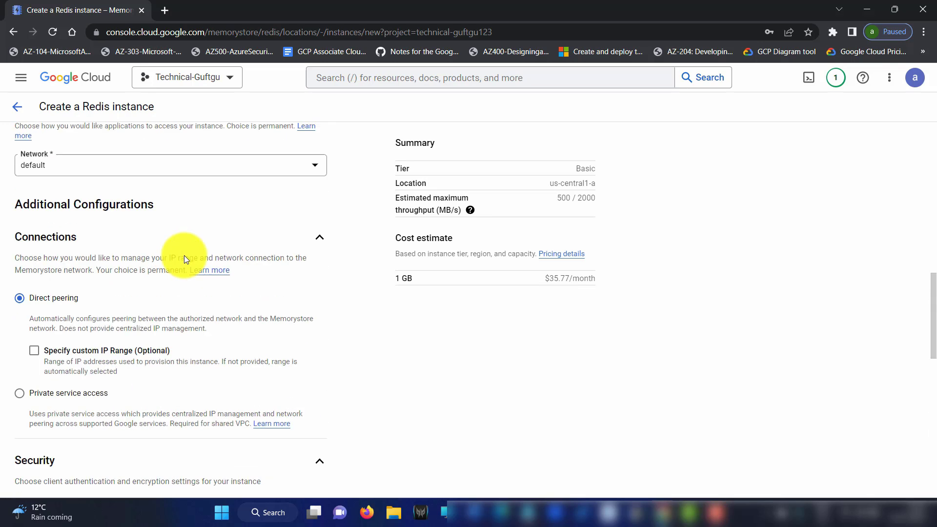
pyautogui.scroll(3, 160, 236)
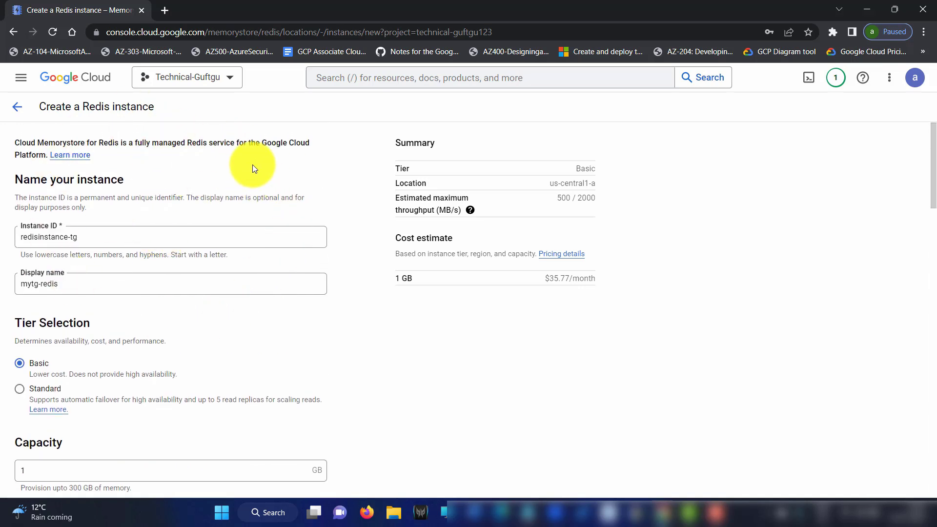
pyautogui.moveTo(15, 143); pyautogui.dragTo(47, 155)
pyautogui.click(172, 159)
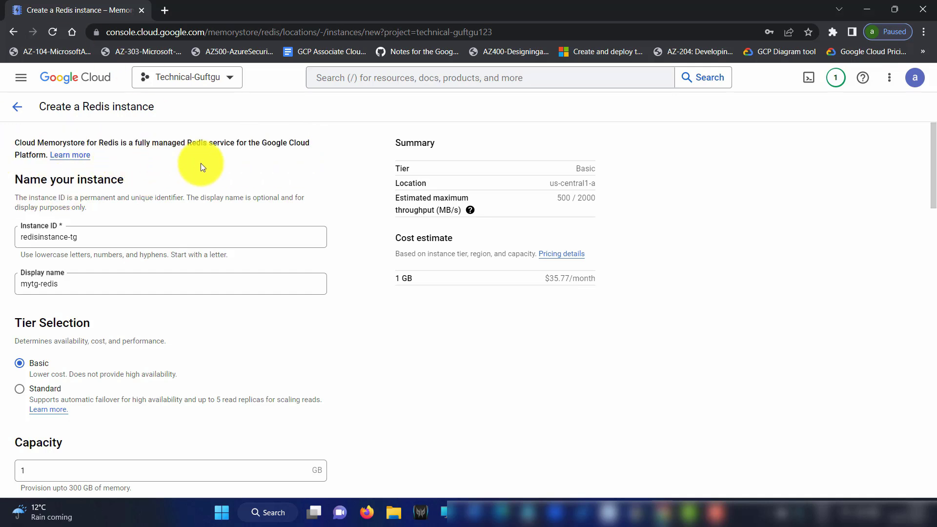
pyautogui.moveTo(382, 181); pyautogui.dragTo(602, 168)
pyautogui.click(610, 194)
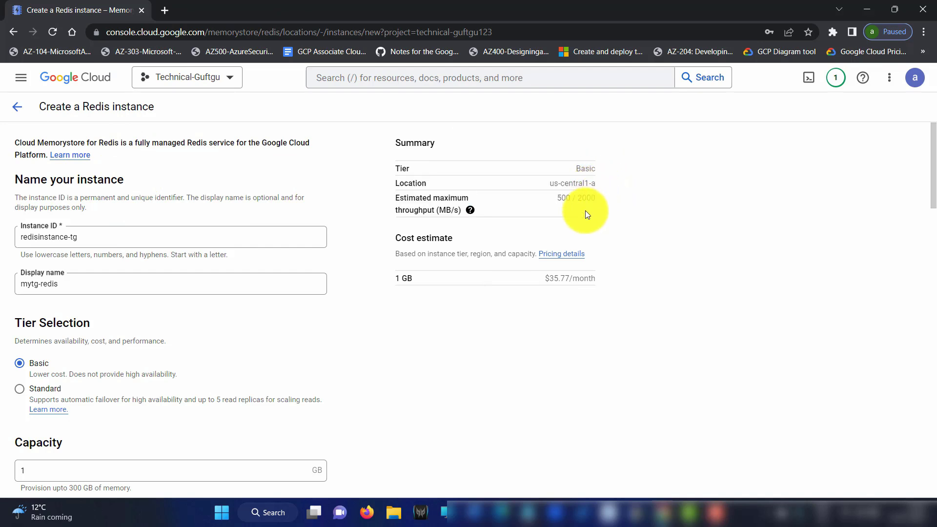
pyautogui.doubleClick(565, 198)
pyautogui.doubleClick(587, 197)
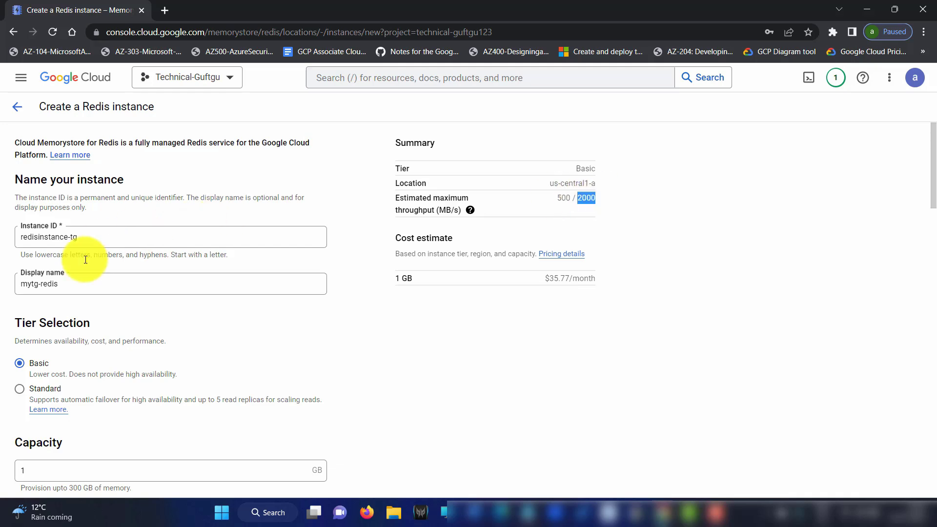
pyautogui.scroll(-3, 106, 295)
pyautogui.scroll(-3, 106, 296)
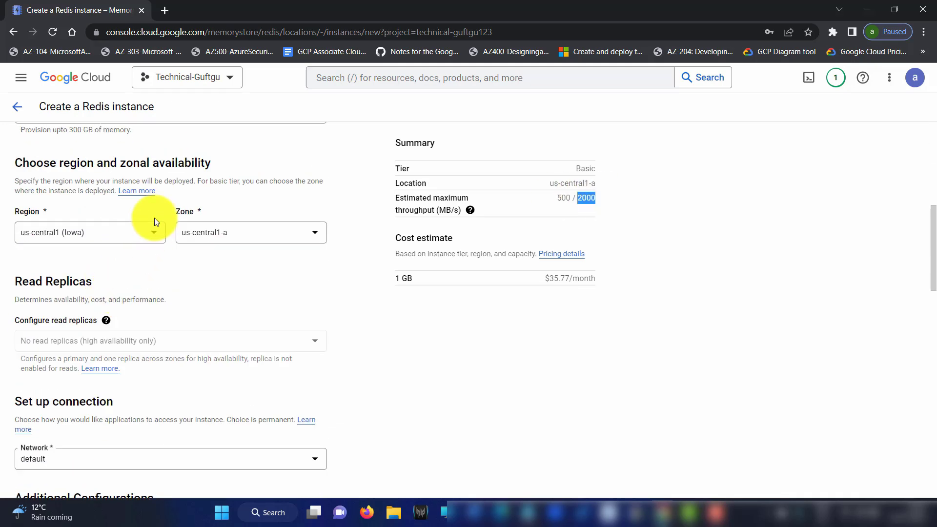
pyautogui.scroll(2, 155, 218)
pyautogui.click(155, 218)
pyautogui.press('BackSpace')
pyautogui.write('100')
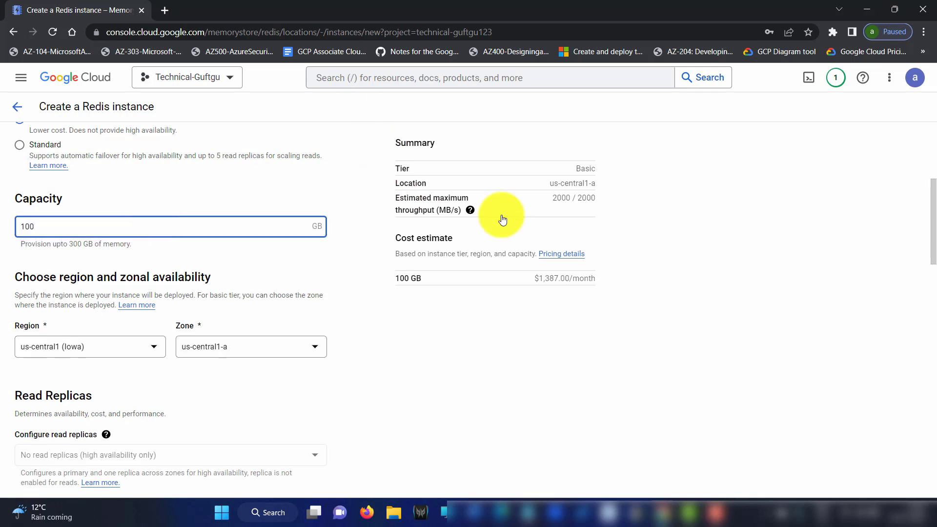
pyautogui.doubleClick(554, 199)
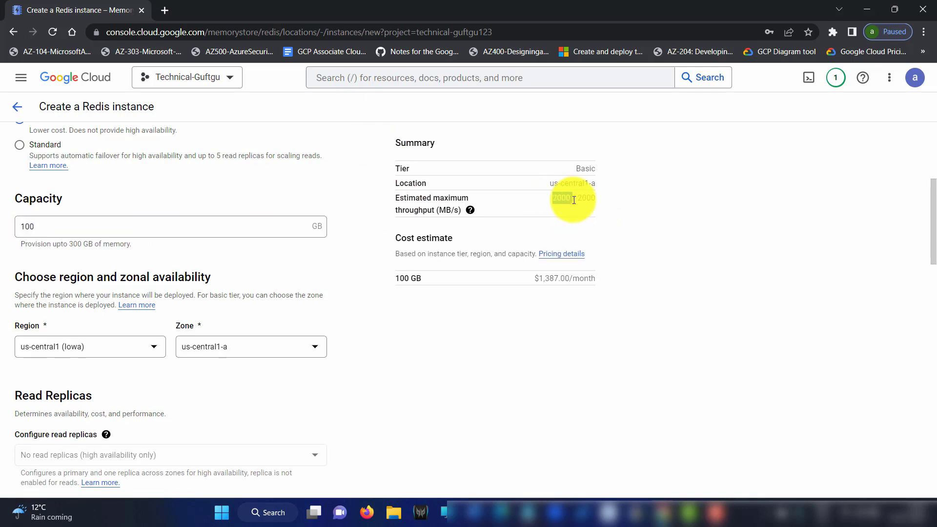
pyautogui.click(42, 226)
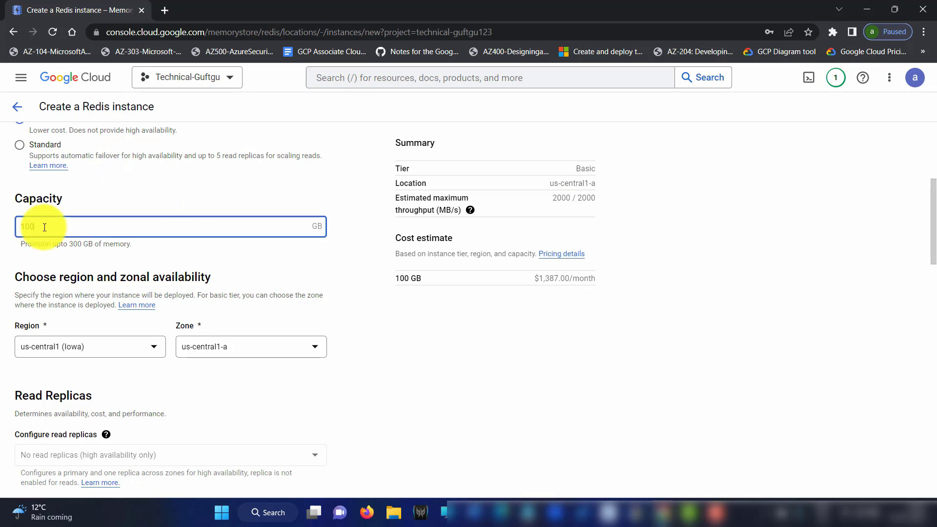
pyautogui.click(548, 199)
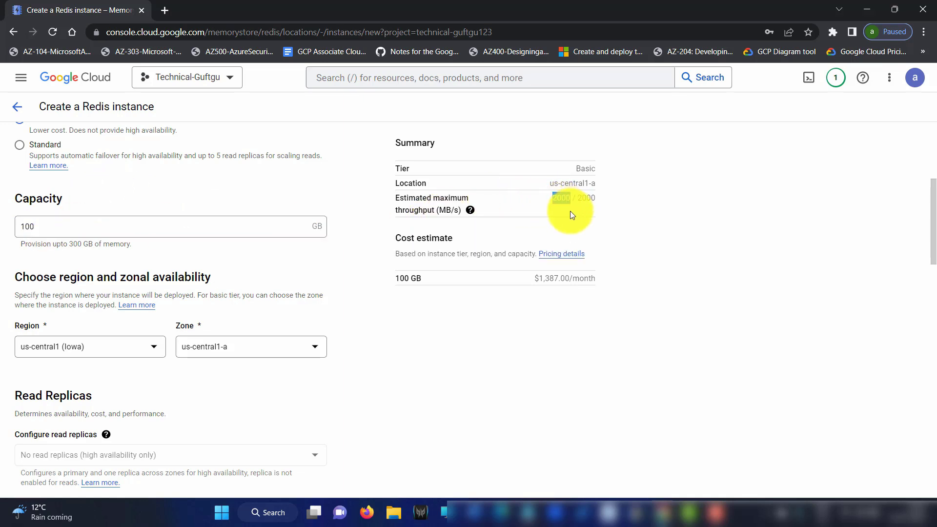
pyautogui.click(49, 229)
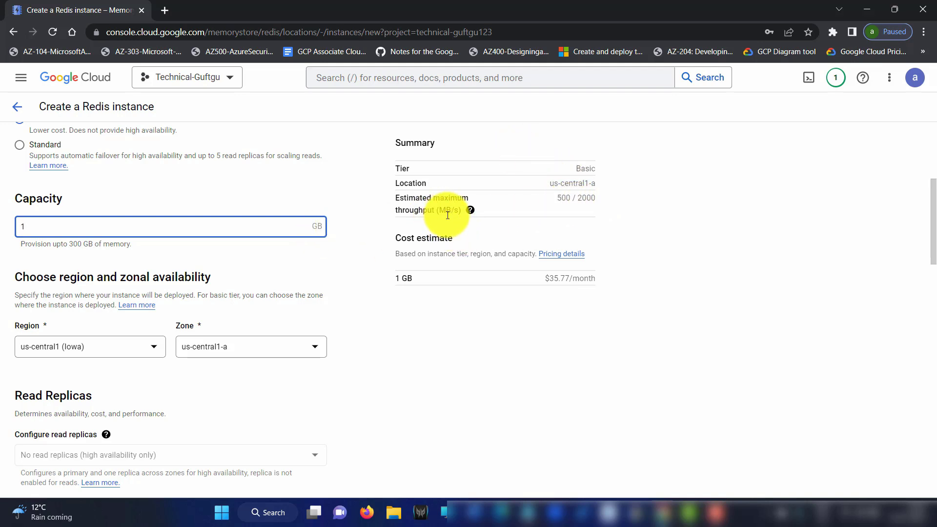
pyautogui.moveTo(447, 212); pyautogui.dragTo(454, 211)
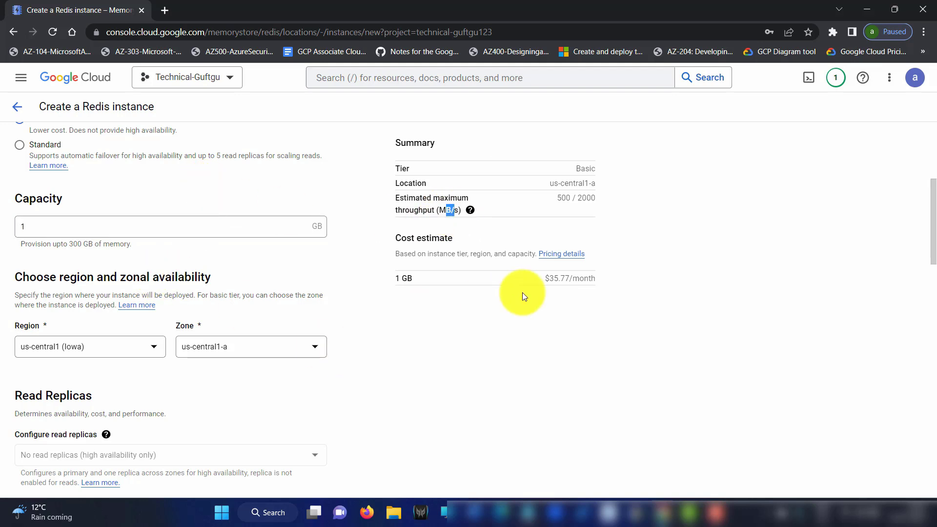
pyautogui.moveTo(544, 279); pyautogui.dragTo(595, 279)
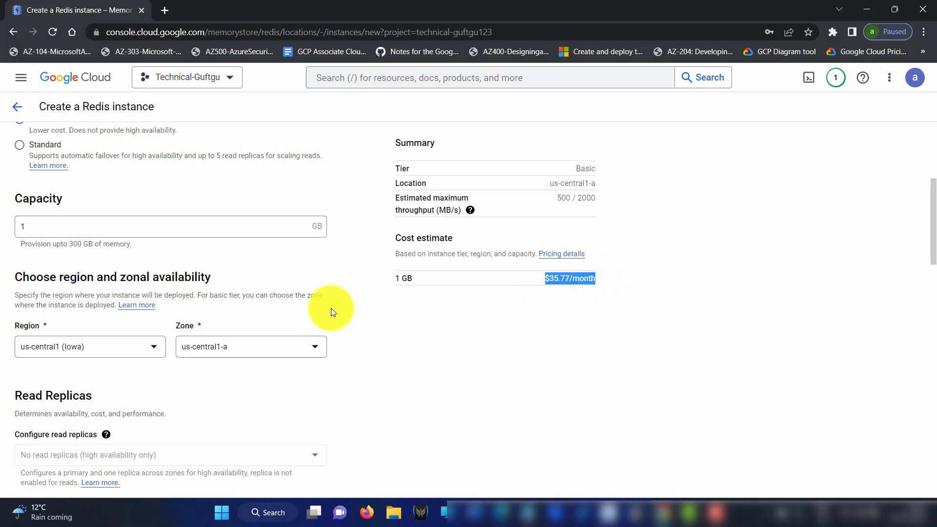
# Set the new Redis instance's version to 5.0
pyautogui.scroll(-15, 247, 391)
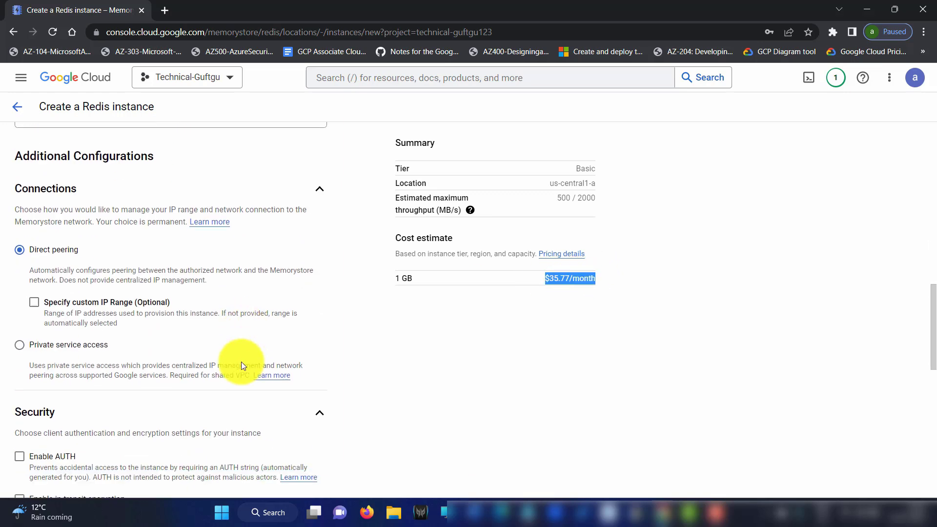
pyautogui.scroll(-3, 233, 364)
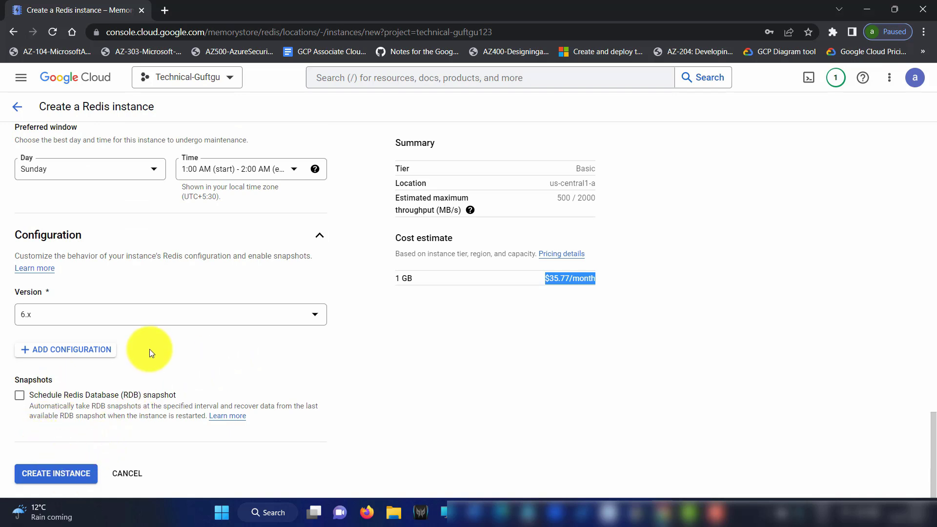
pyautogui.click(150, 314)
pyautogui.click(107, 346)
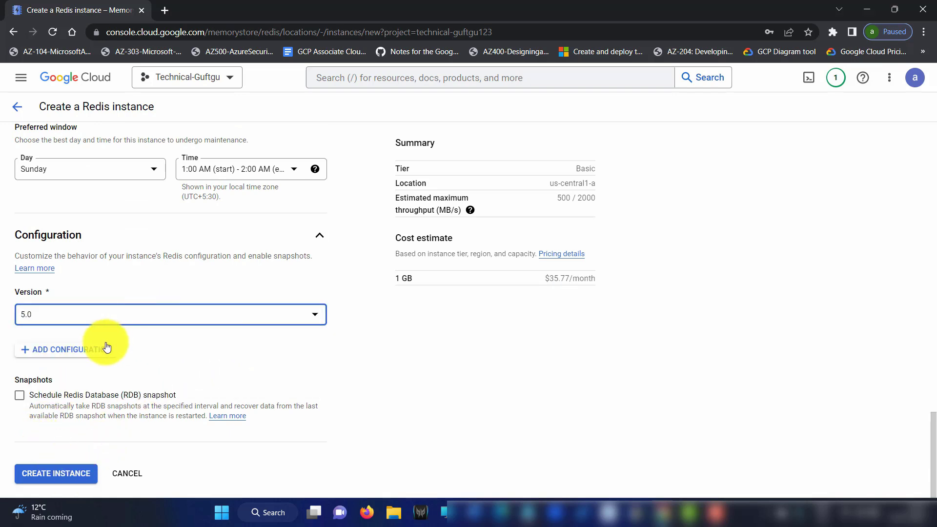
pyautogui.click(76, 314)
pyautogui.click(62, 349)
pyautogui.click(22, 315)
pyautogui.click(428, 374)
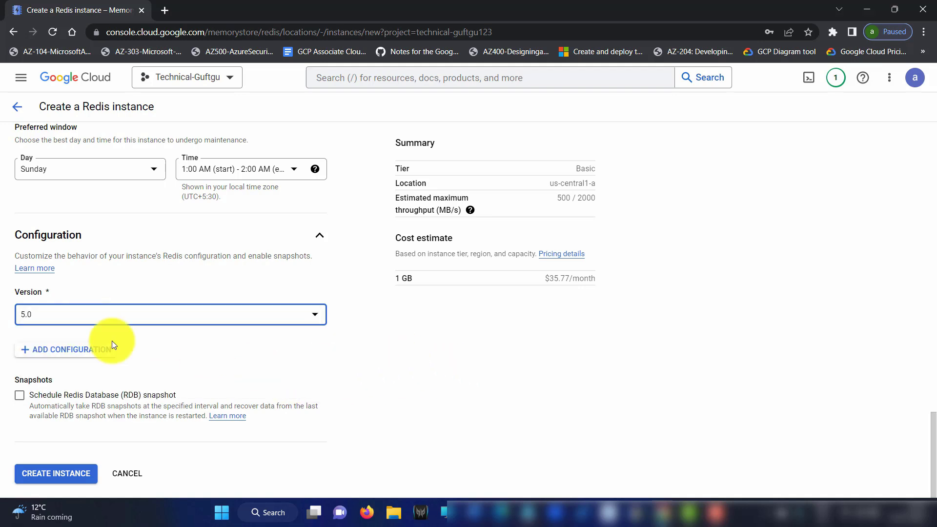
# Review the form and create redisinstance-tg (Basic tier, 1 GB, us-central1)
pyautogui.scroll(2, 171, 259)
pyautogui.scroll(12, 176, 266)
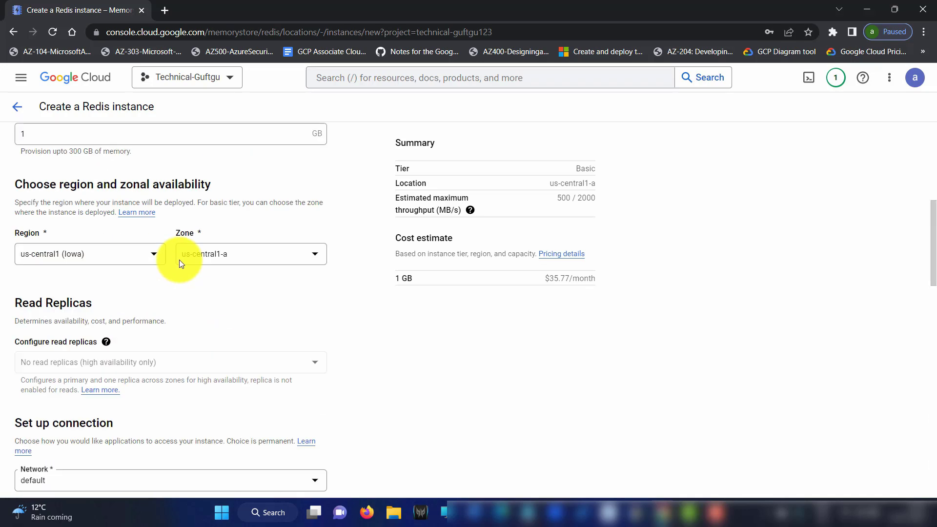
pyautogui.scroll(-2, 151, 263)
pyautogui.scroll(-12, 149, 267)
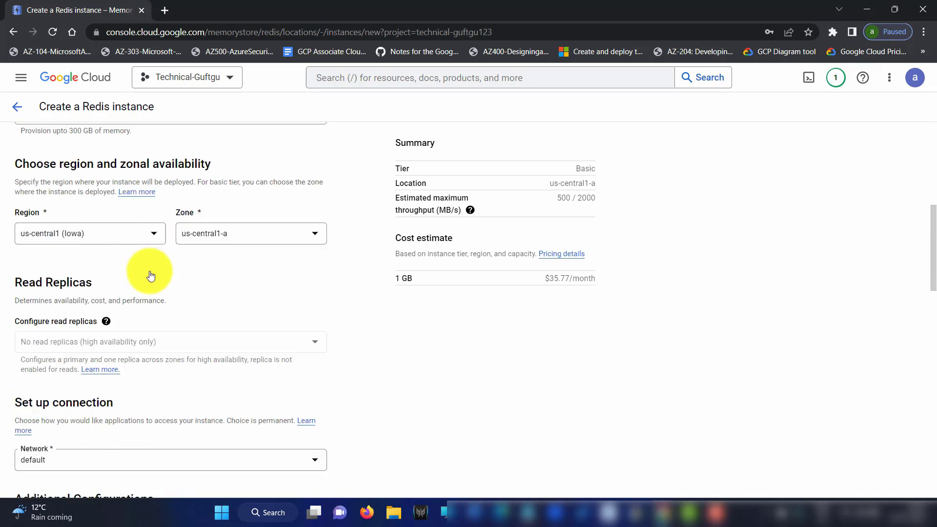
pyautogui.scroll(-8, 105, 310)
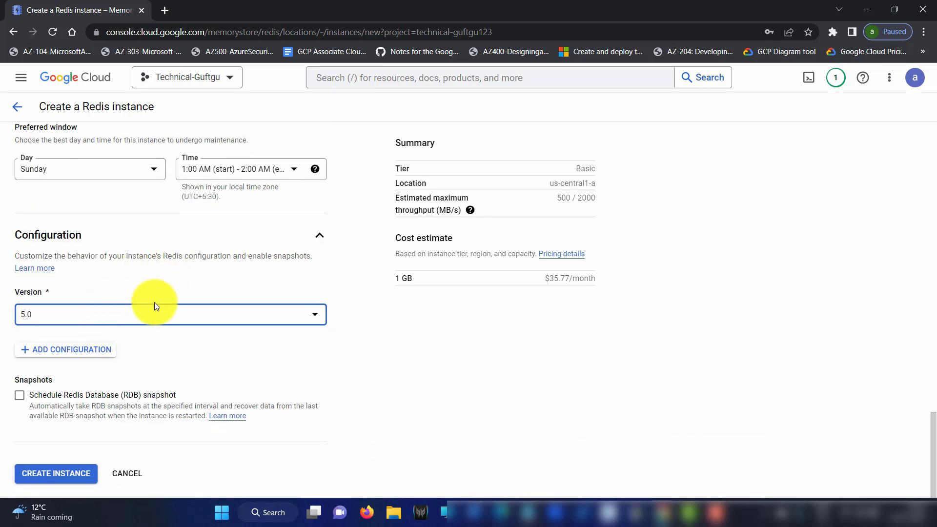
pyautogui.click(68, 482)
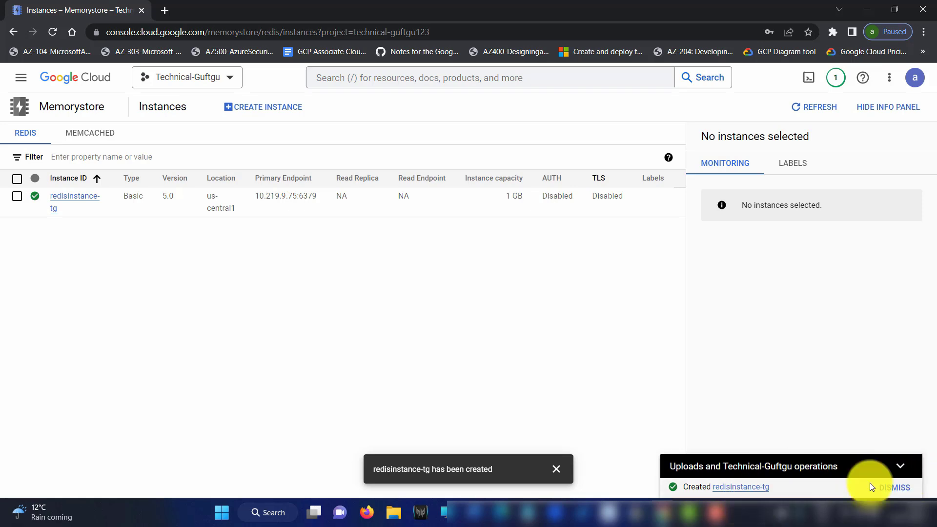
# Highlight redisinstance-tg's endpoint 10.219.9.75:6379, its 1 GB capacity and version 5.0
pyautogui.click(556, 469)
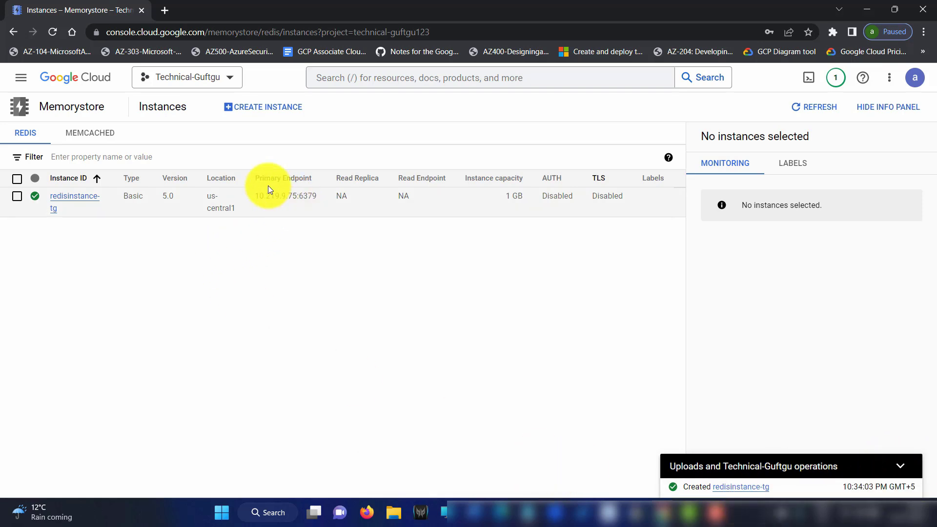
pyautogui.moveTo(252, 200); pyautogui.dragTo(296, 206)
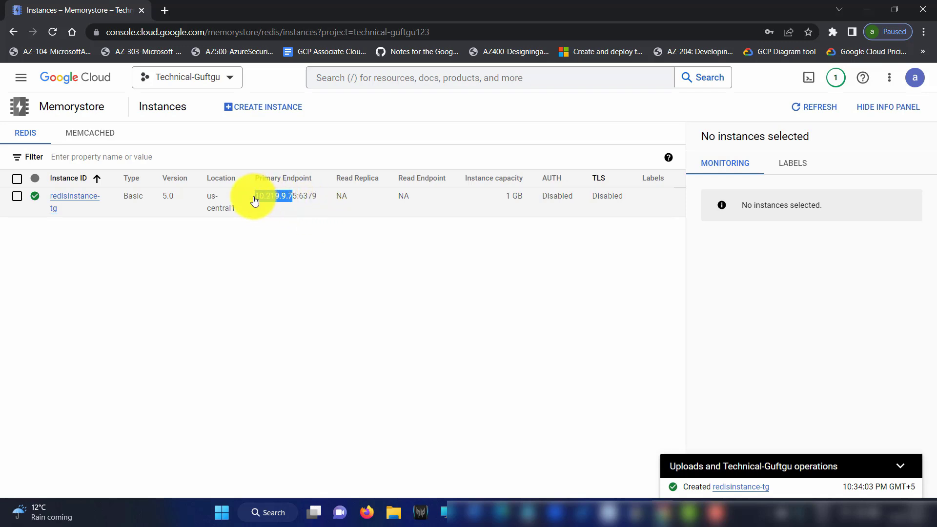
pyautogui.moveTo(259, 215); pyautogui.dragTo(305, 200)
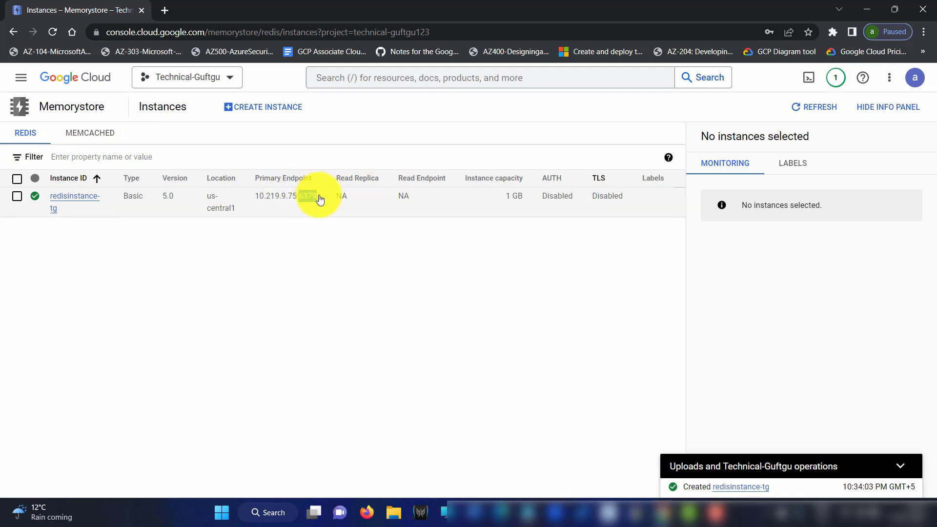
pyautogui.moveTo(530, 199); pyautogui.dragTo(509, 200)
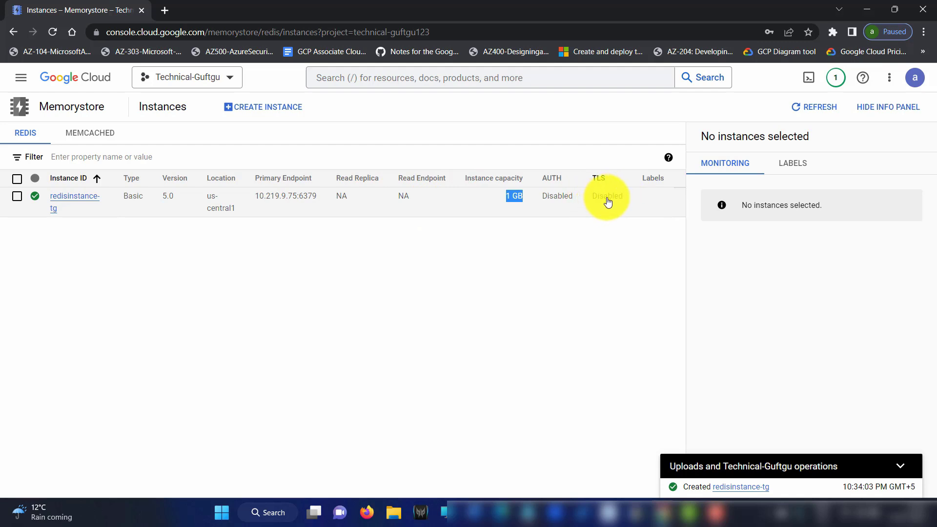
pyautogui.doubleClick(164, 199)
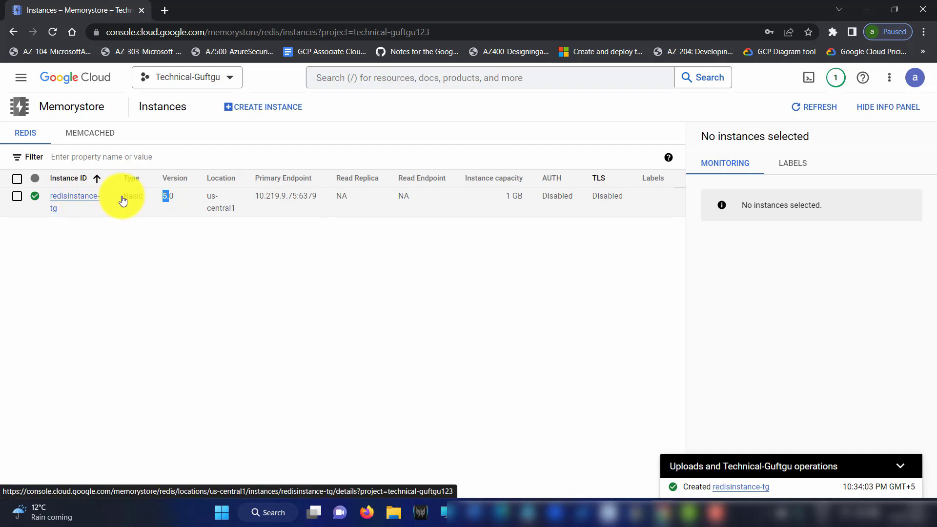
pyautogui.moveTo(252, 196); pyautogui.dragTo(297, 202)
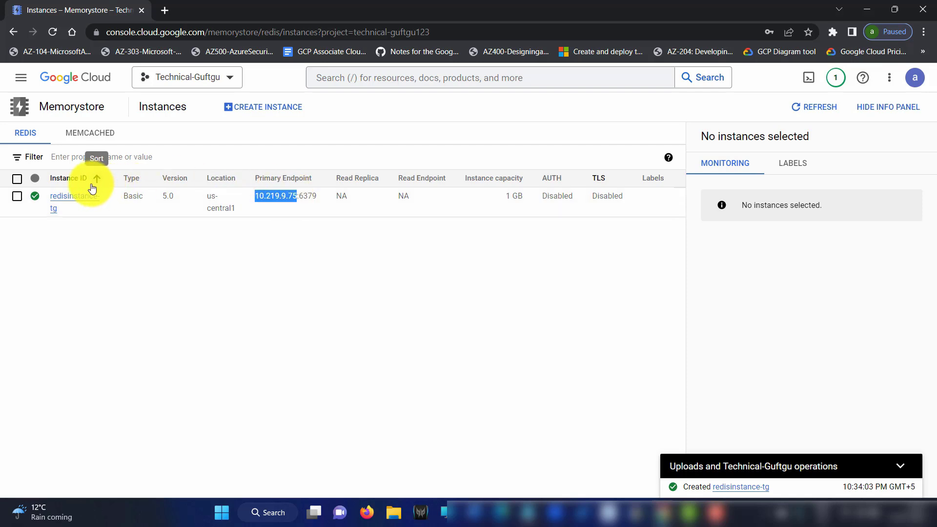
# Open redisinstance-tg's Connections page and copy the primary endpoint 10.219.9.75:6379
pyautogui.click(75, 201)
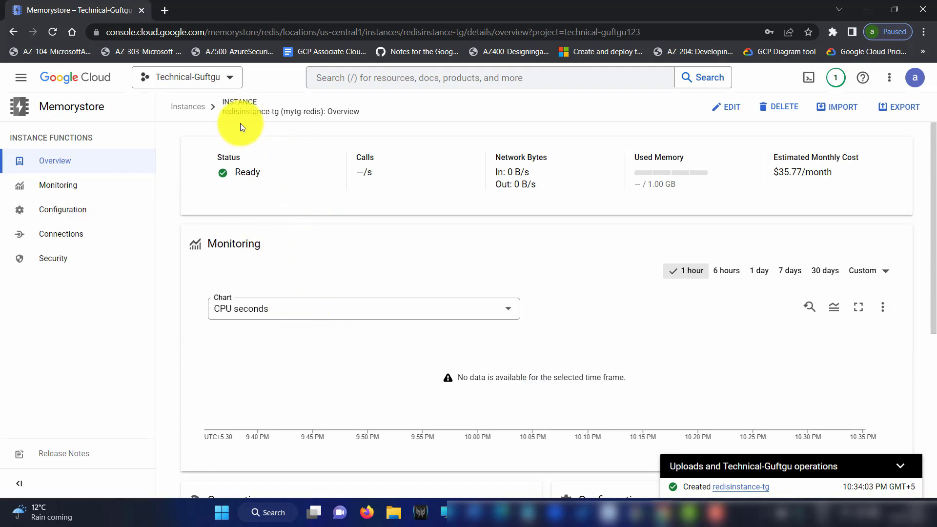
pyautogui.click(725, 111)
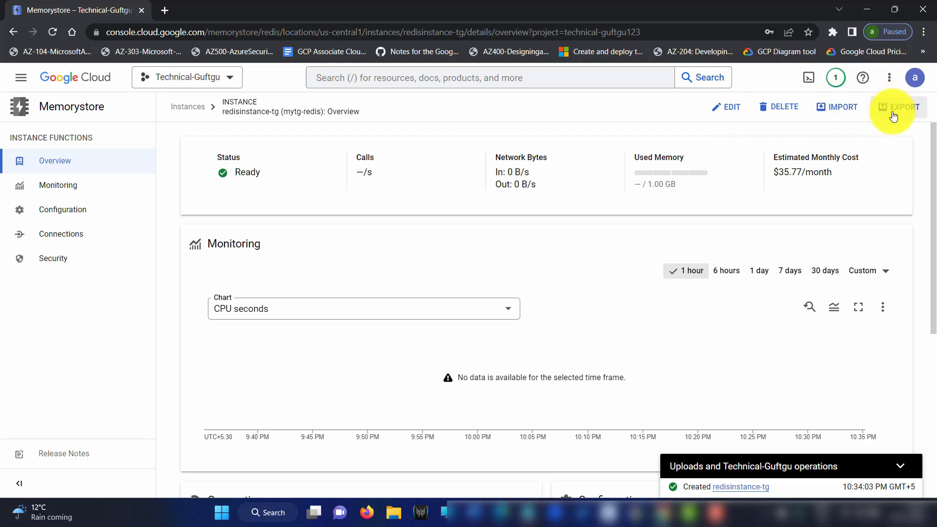
pyautogui.click(81, 239)
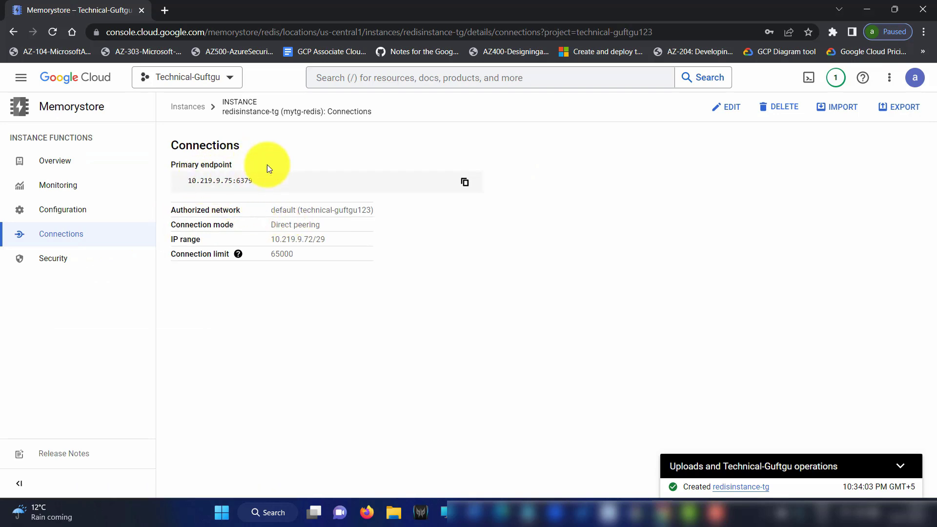
pyautogui.click(464, 183)
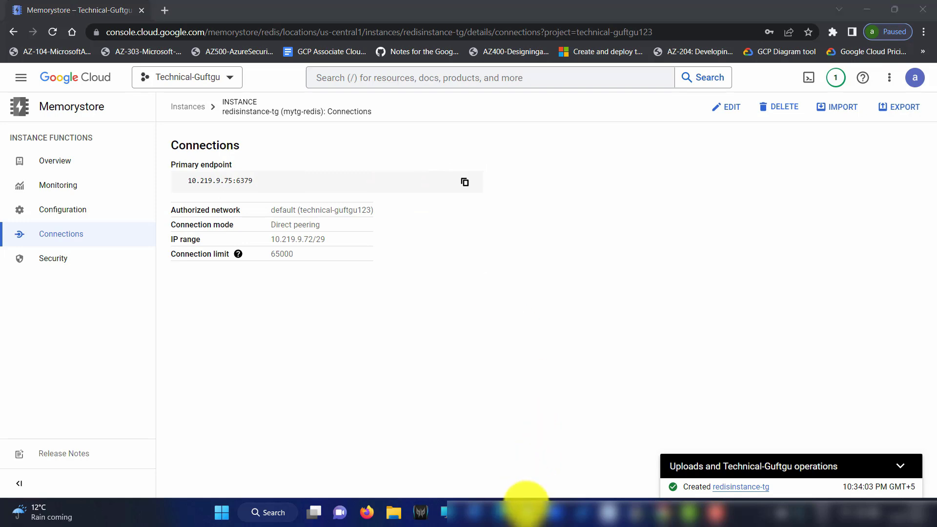
# Paste the endpoint into a Notepad note and minimize Notepad
pyautogui.click(527, 512)
pyautogui.hotkey('ctrl', 'v')
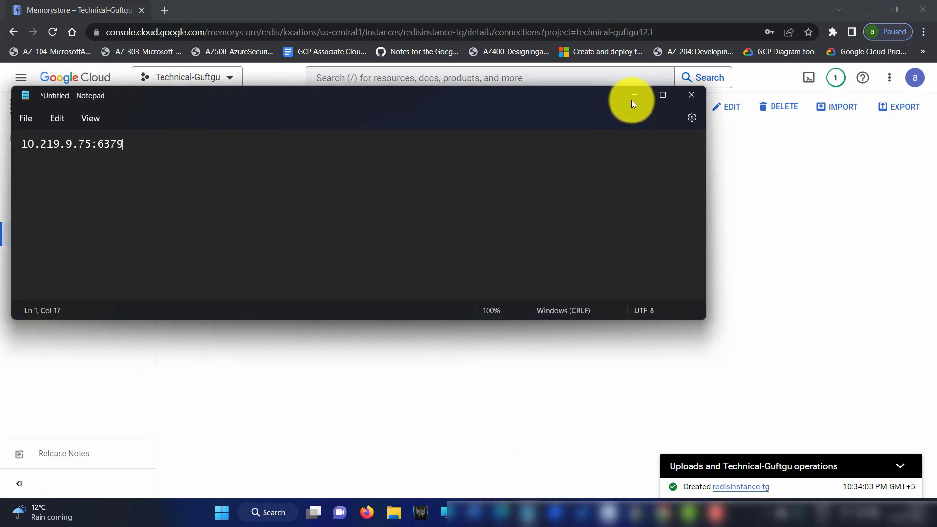
pyautogui.click(633, 96)
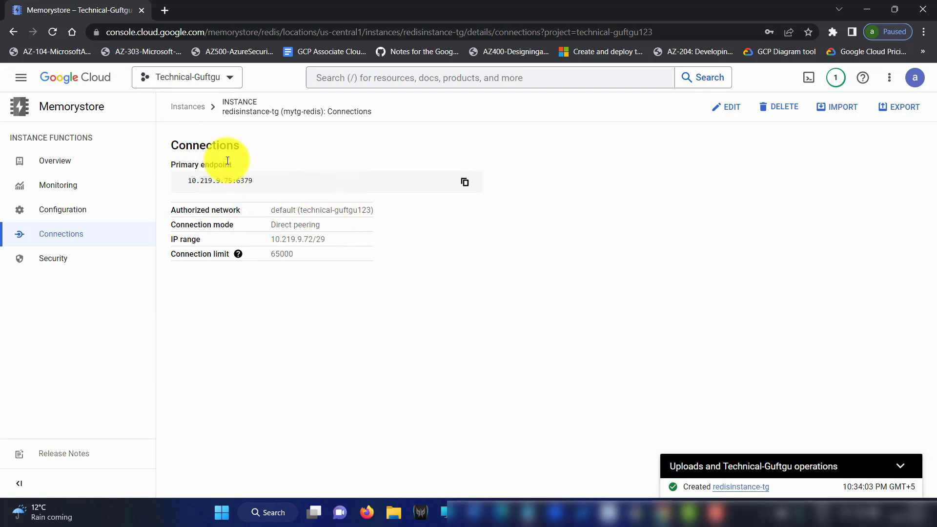
# Go to Compute Engine VM instances and start creating a new VM
pyautogui.click(22, 78)
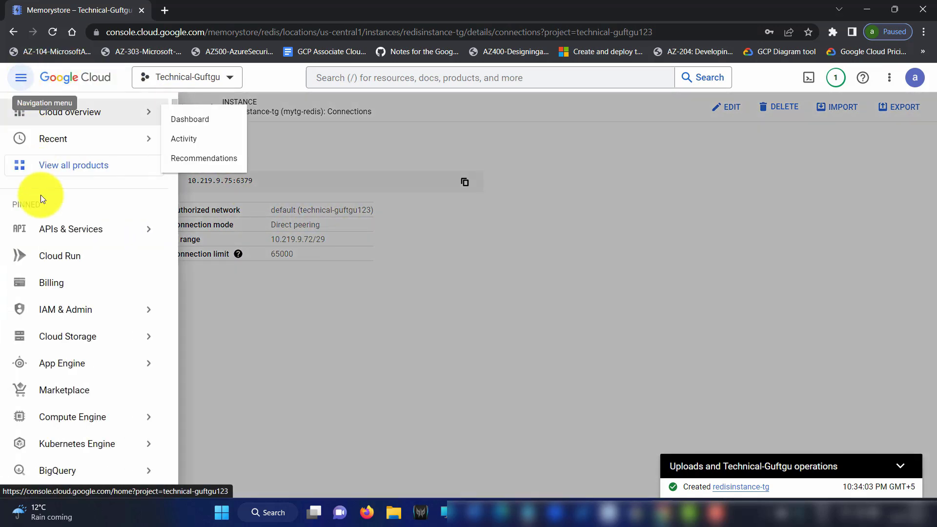
pyautogui.moveTo(90, 419)
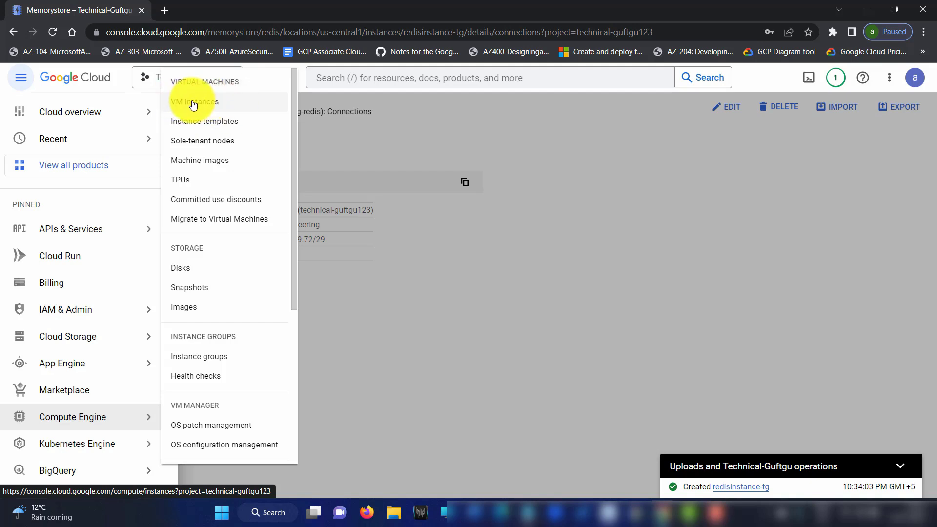
pyautogui.click(211, 105)
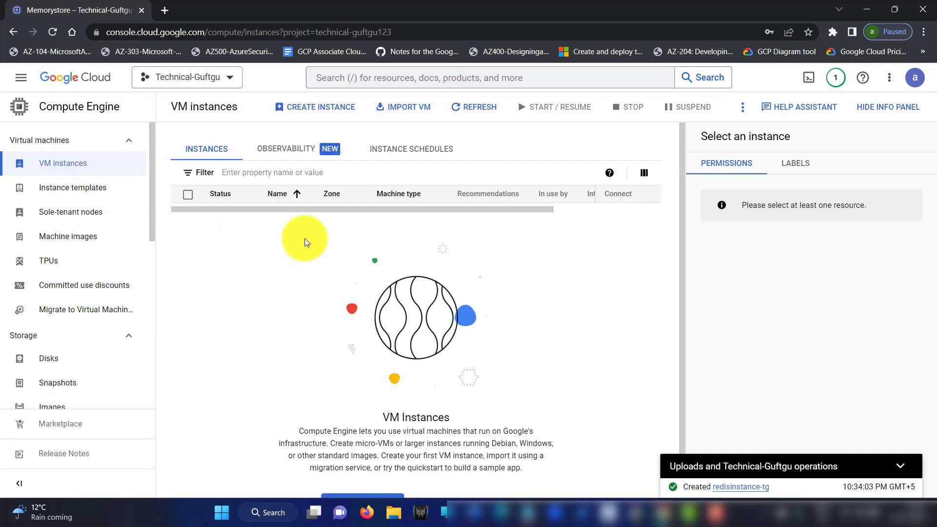
pyautogui.click(326, 112)
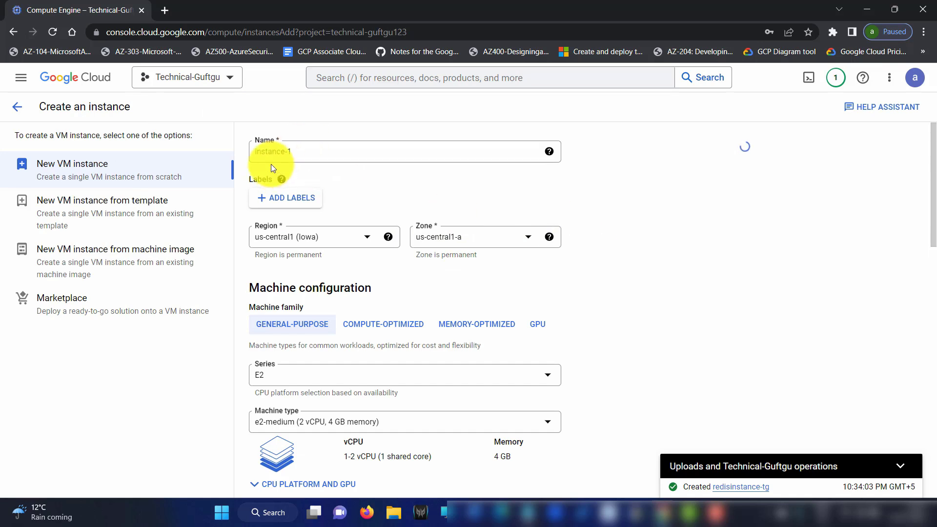
# Replace the default VM name with jump-server
pyautogui.click(305, 147)
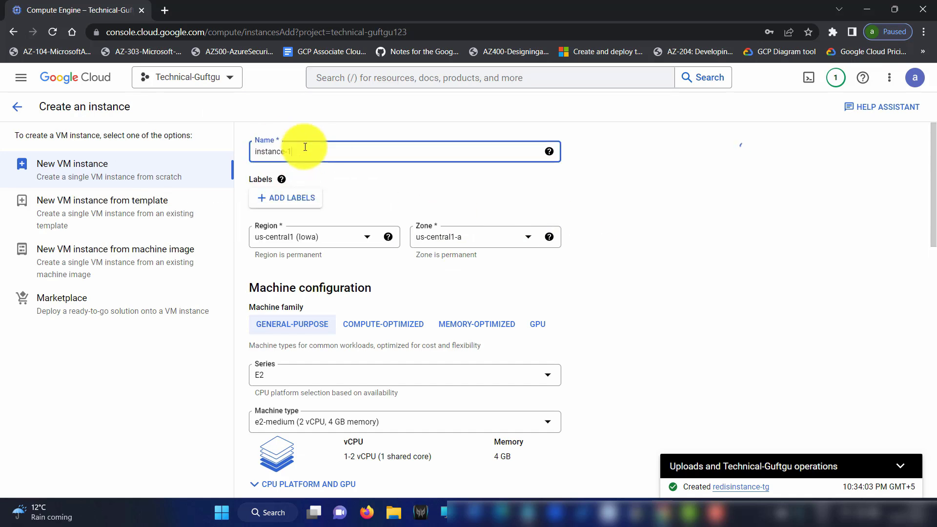
pyautogui.hotkey('ctrl', 'a')
pyautogui.press('BackSpace')
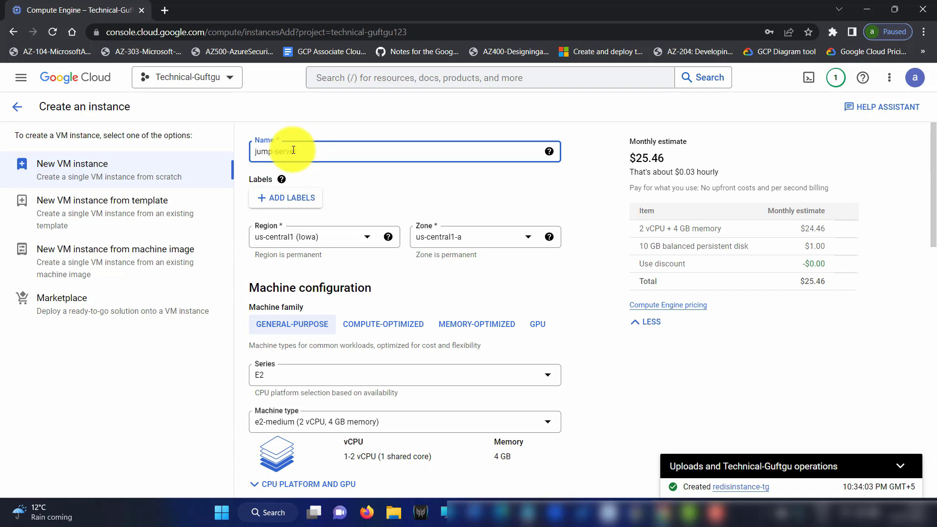
pyautogui.click(383, 271)
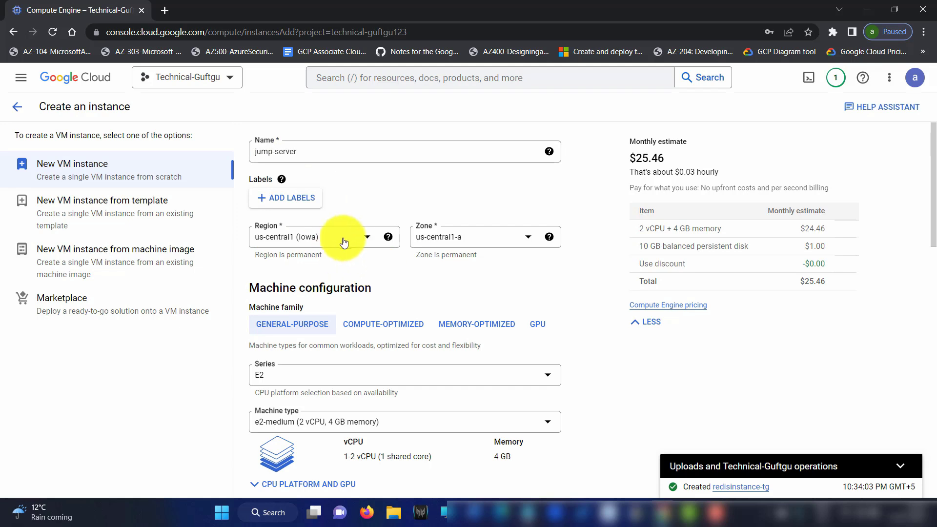
# Keep region us-central1 (Iowa) and set series N1 with machine type n1-standard-1
pyautogui.click(342, 243)
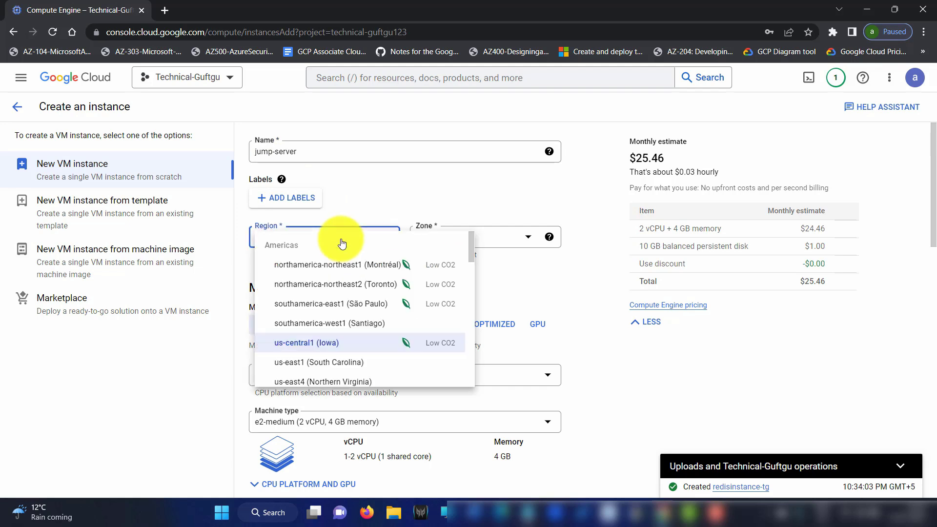
pyautogui.click(376, 224)
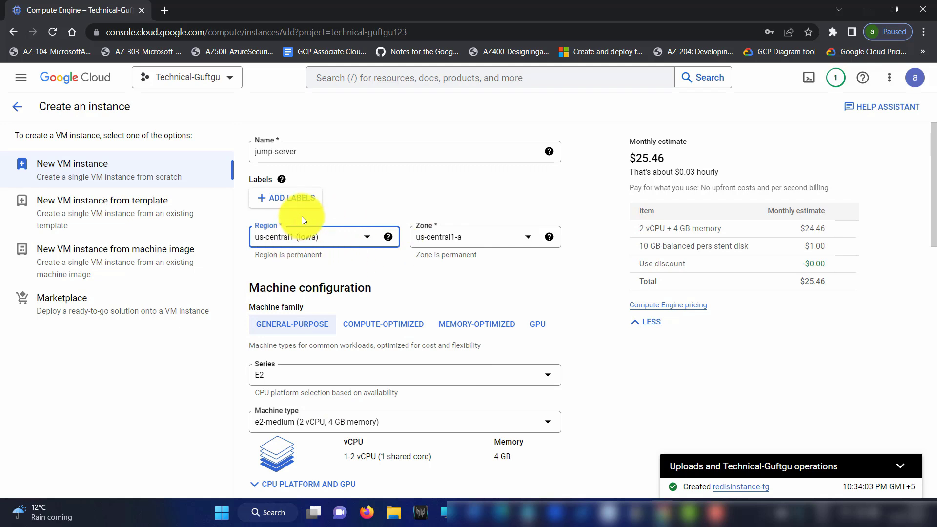
pyautogui.scroll(-1, 358, 273)
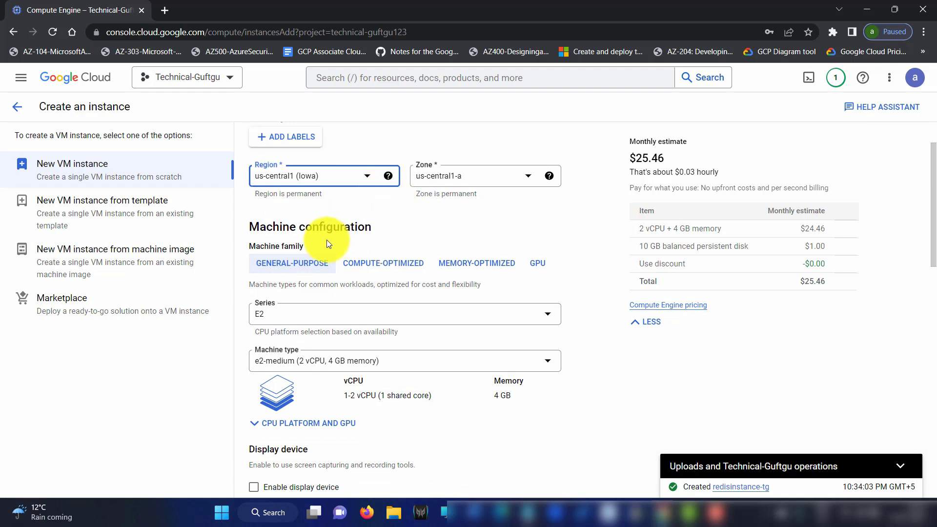
pyautogui.click(328, 311)
pyautogui.scroll(-3, 300, 395)
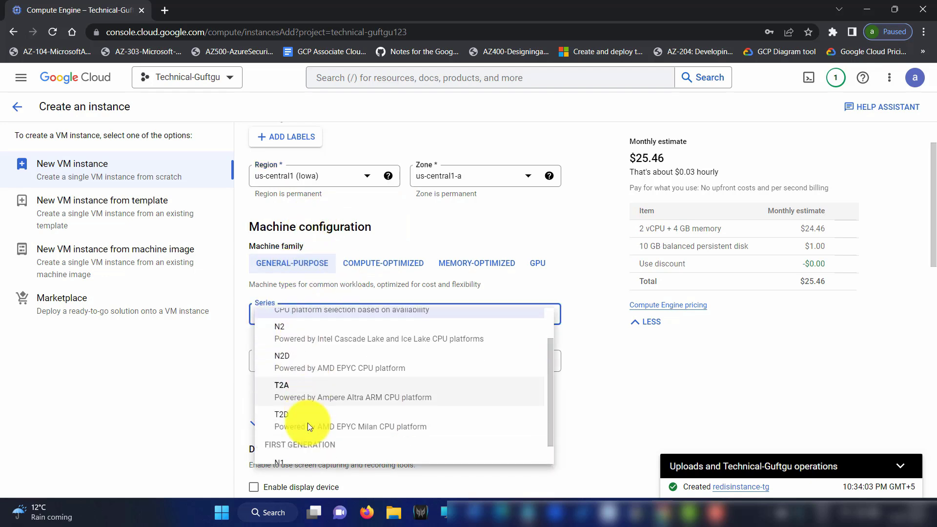
pyautogui.click(295, 441)
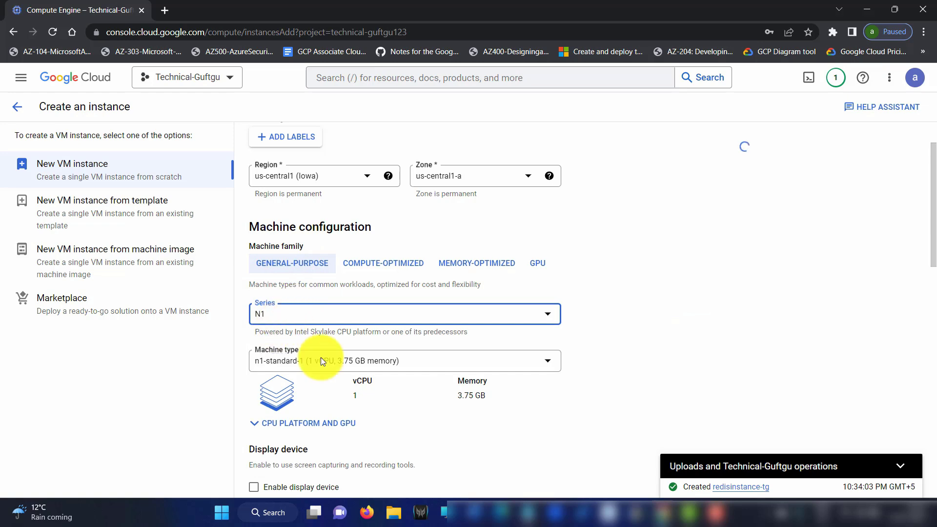
pyautogui.moveTo(342, 361); pyautogui.dragTo(380, 364)
pyautogui.click(604, 298)
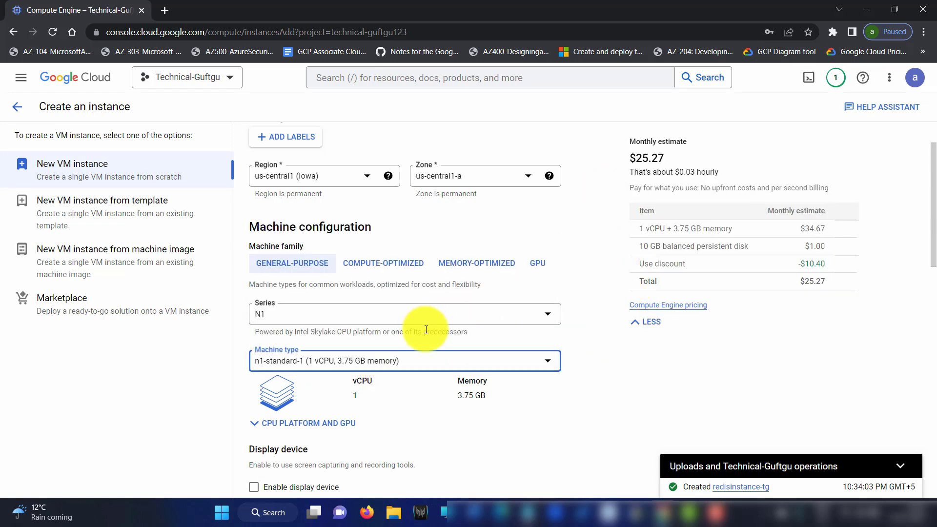
pyautogui.scroll(-7, 421, 329)
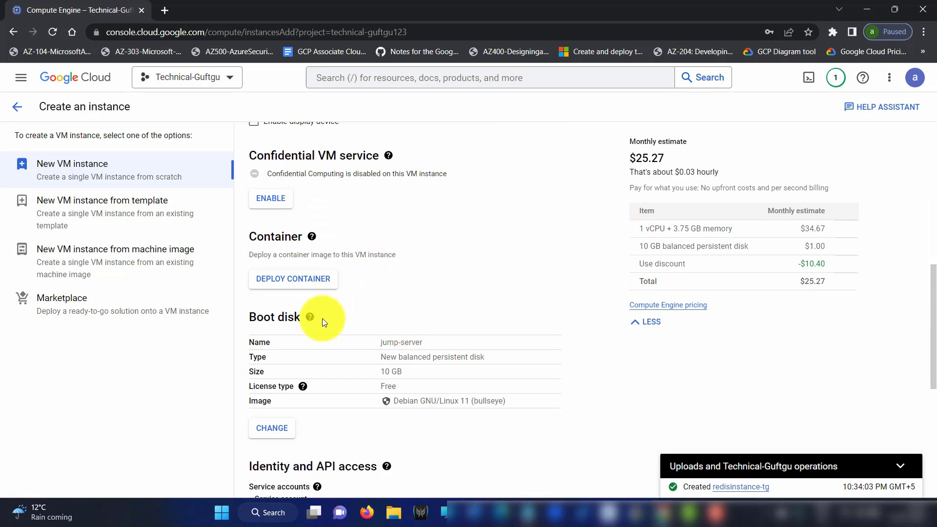
# Enable Allow HTTP traffic and Allow HTTPS traffic for the VM
pyautogui.scroll(-4, 322, 316)
pyautogui.moveTo(424, 218); pyautogui.dragTo(513, 218)
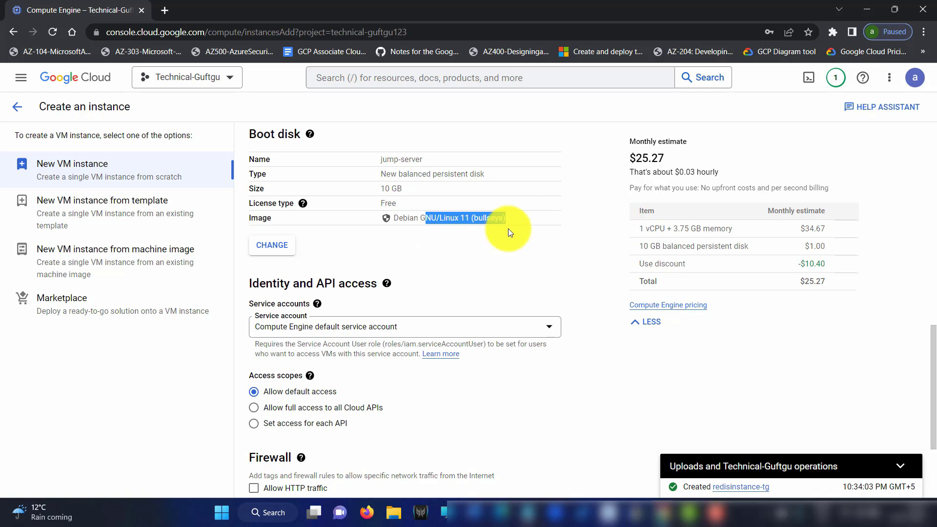
pyautogui.scroll(-3, 402, 285)
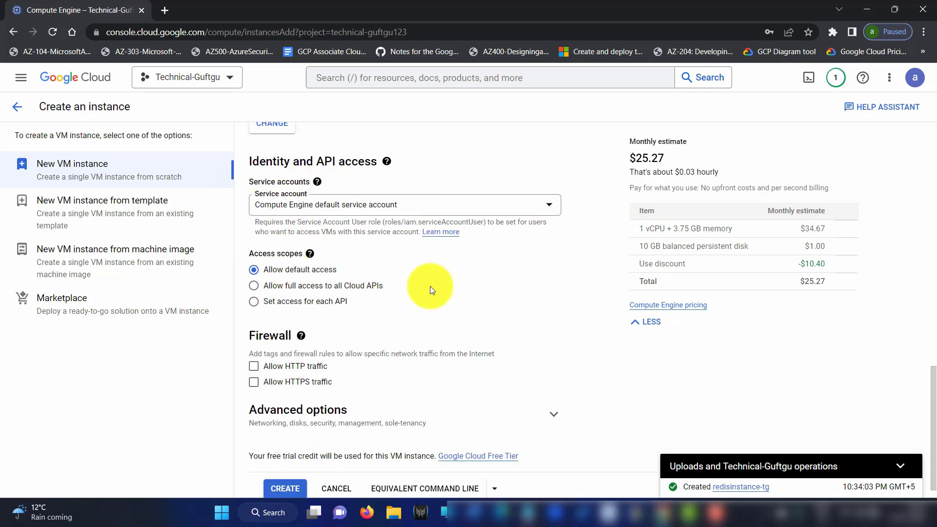
pyautogui.scroll(-1, 415, 288)
pyautogui.click(254, 345)
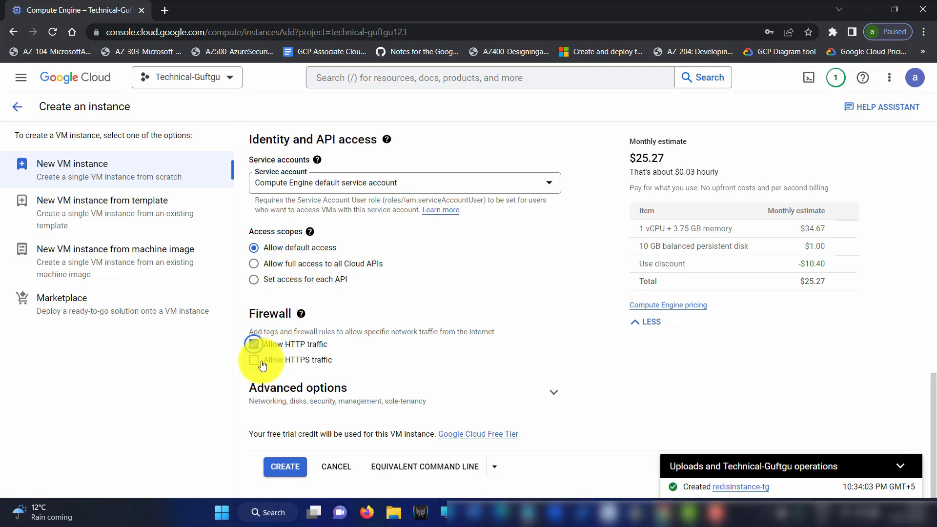
pyautogui.click(255, 360)
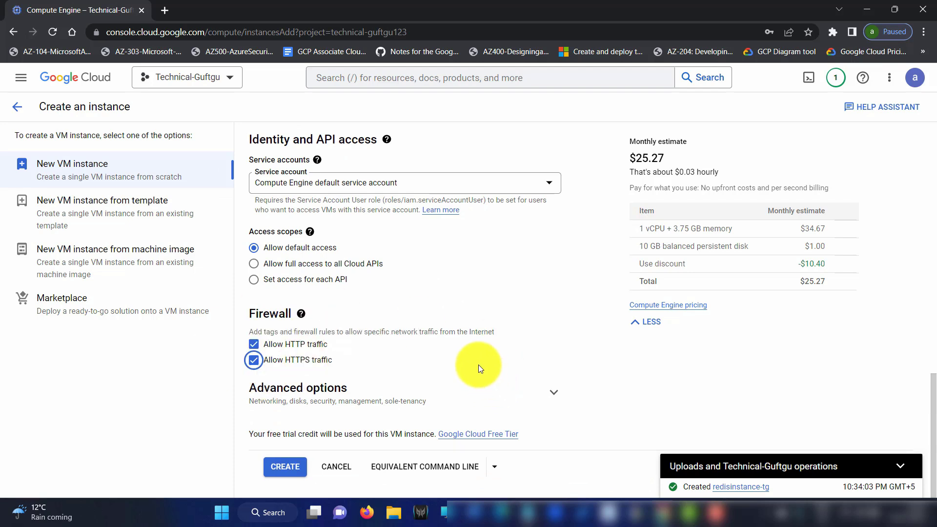
# Expand Advanced options > Networking, then create the jump-server VM
pyautogui.click(519, 394)
pyautogui.scroll(-3, 486, 316)
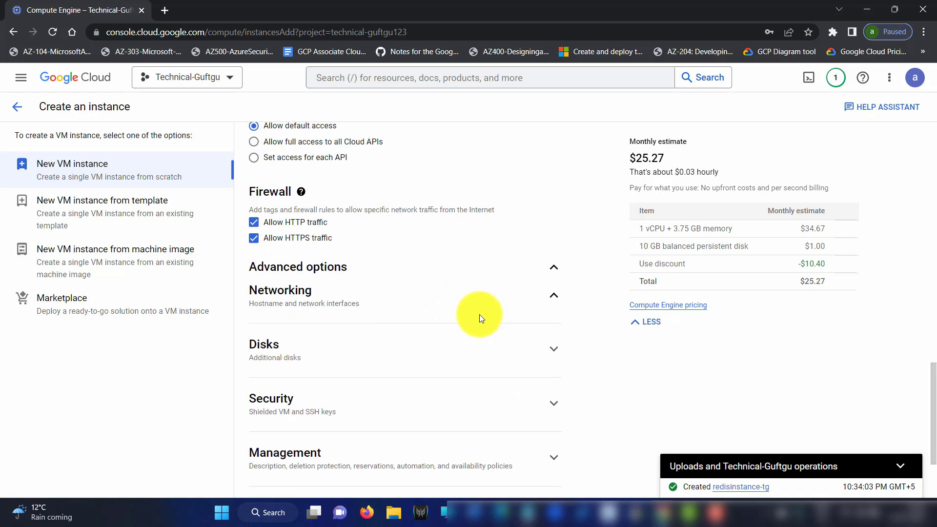
pyautogui.click(479, 315)
pyautogui.scroll(-3, 390, 330)
pyautogui.scroll(-3, 343, 334)
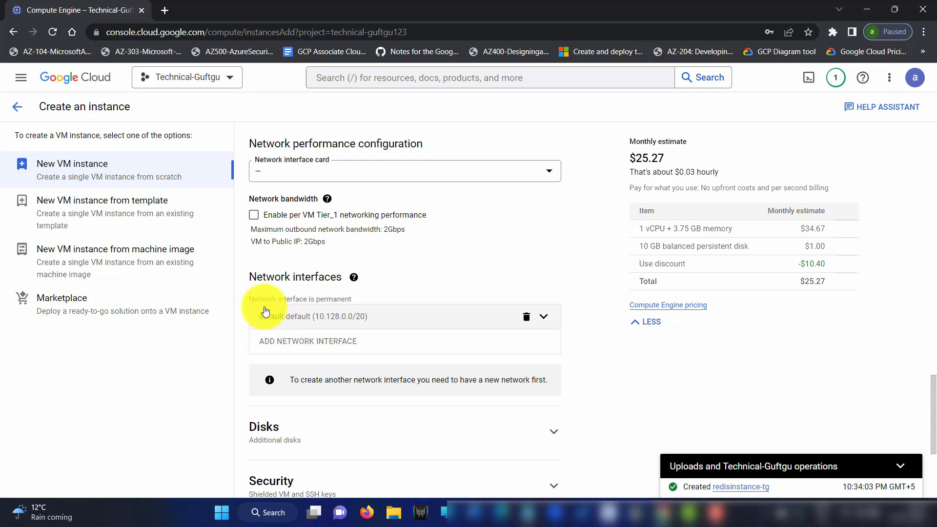
pyautogui.scroll(-3, 444, 283)
pyautogui.scroll(-1, 439, 303)
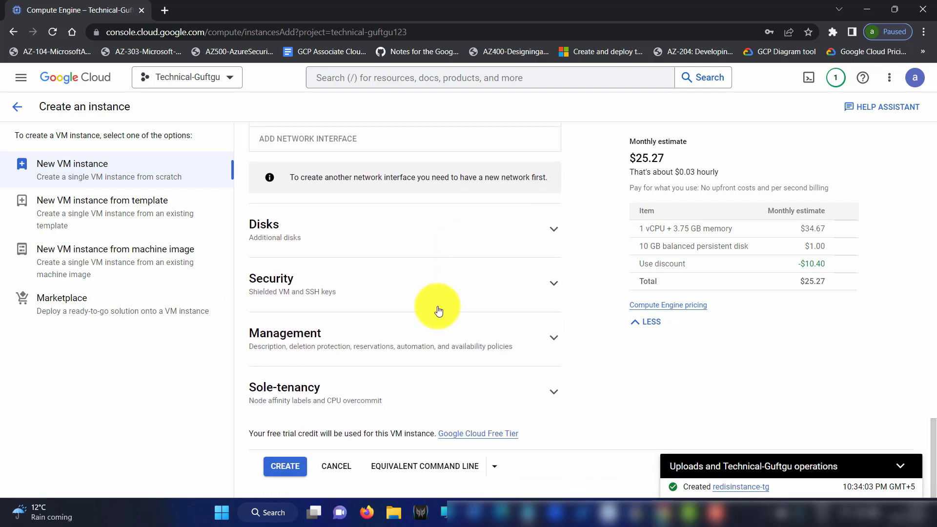
pyautogui.click(292, 467)
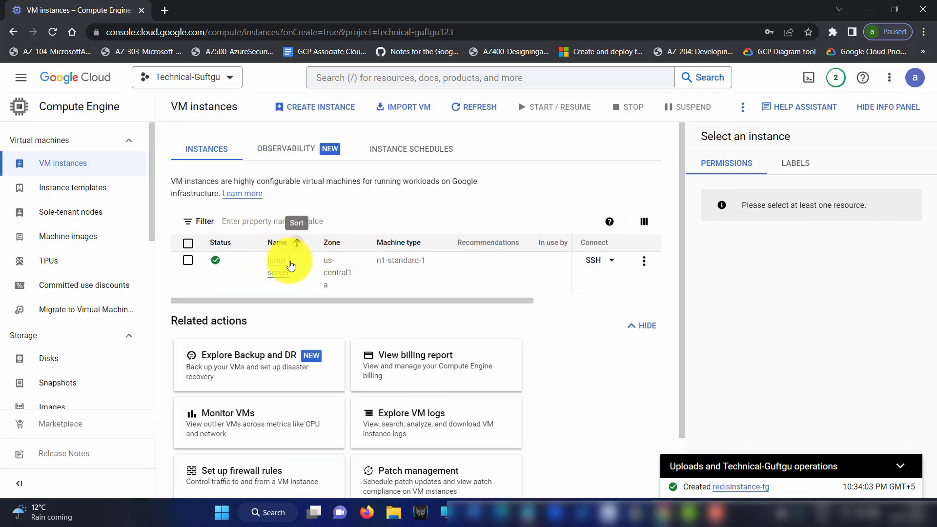
pyautogui.moveTo(325, 259); pyautogui.dragTo(429, 264)
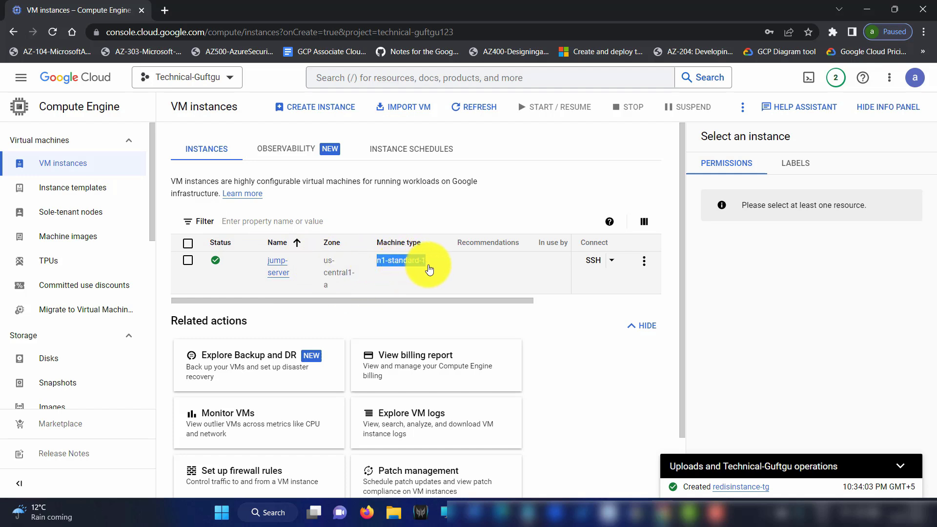
pyautogui.moveTo(379, 300); pyautogui.dragTo(529, 312)
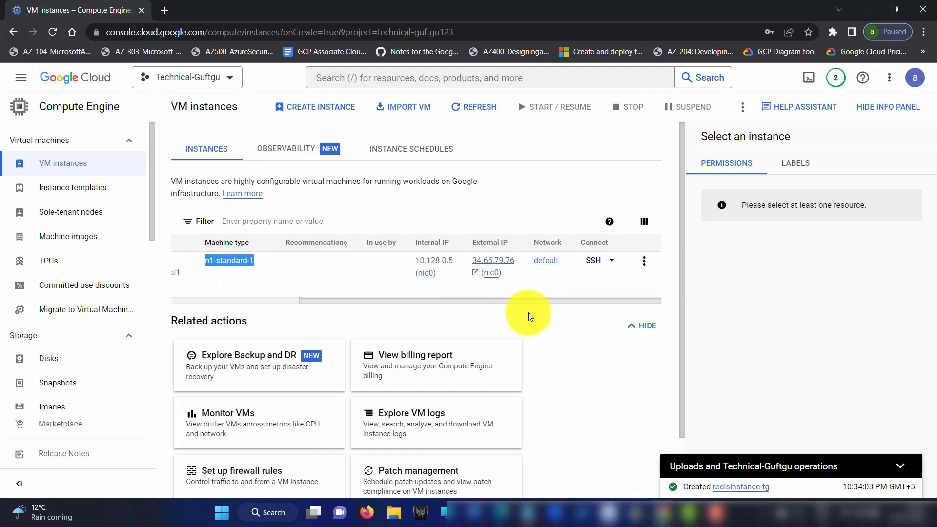
pyautogui.moveTo(416, 260); pyautogui.dragTo(276, 295)
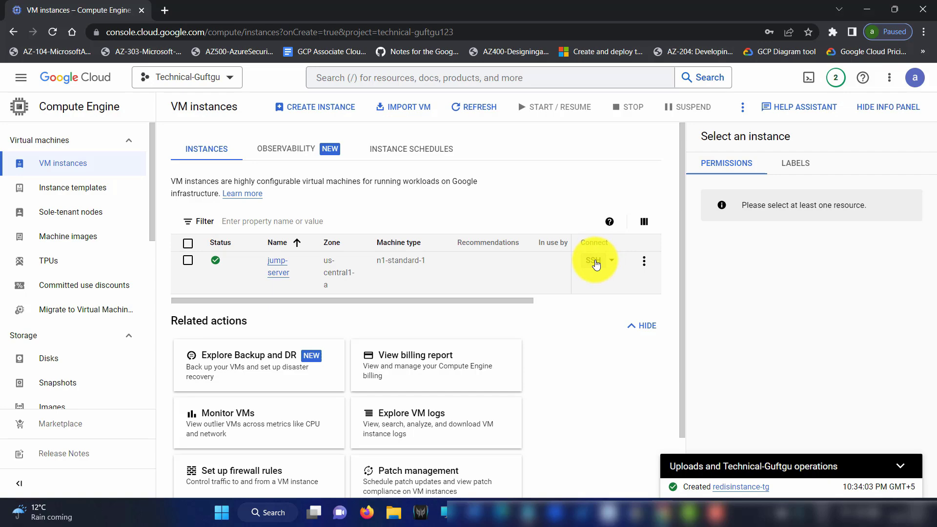
# Open an SSH-in-browser session to jump-server and maximize its window
pyautogui.click(594, 261)
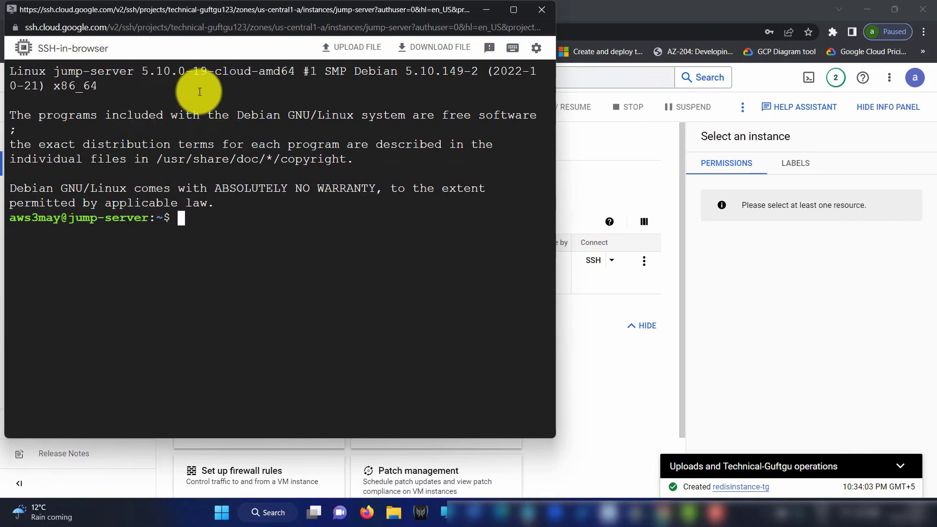
pyautogui.moveTo(54, 72); pyautogui.dragTo(134, 75)
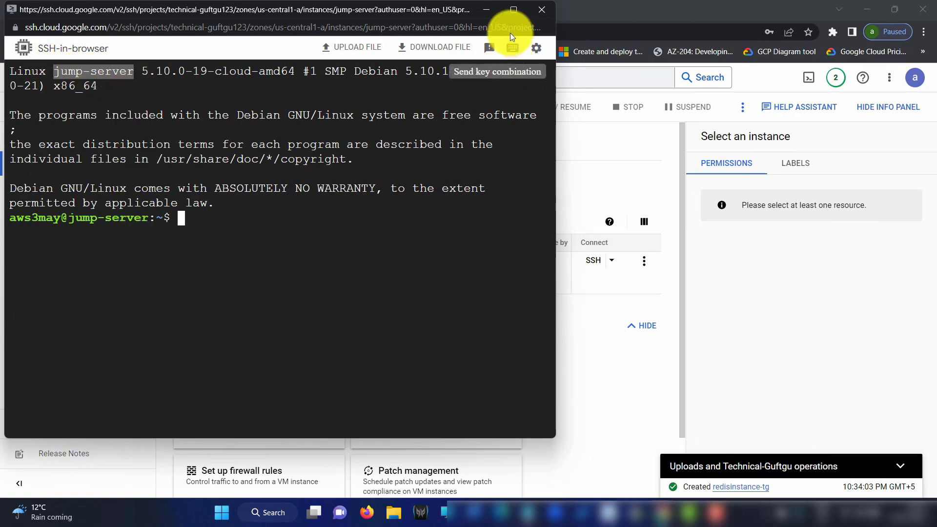
pyautogui.click(520, 8)
pyautogui.click(219, 188)
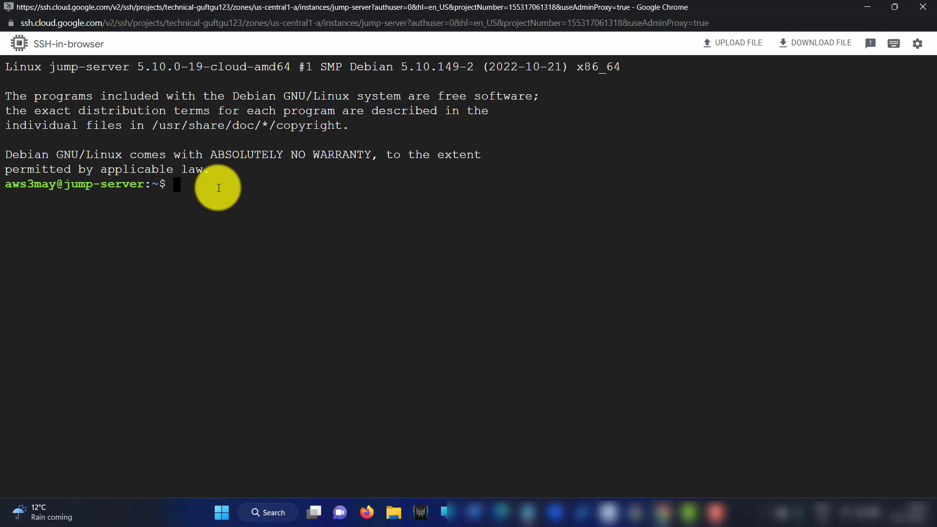
# Run ls, then get a root shell with sudo su after a mistyped attempt
pyautogui.write('ls')
pyautogui.press('Return')
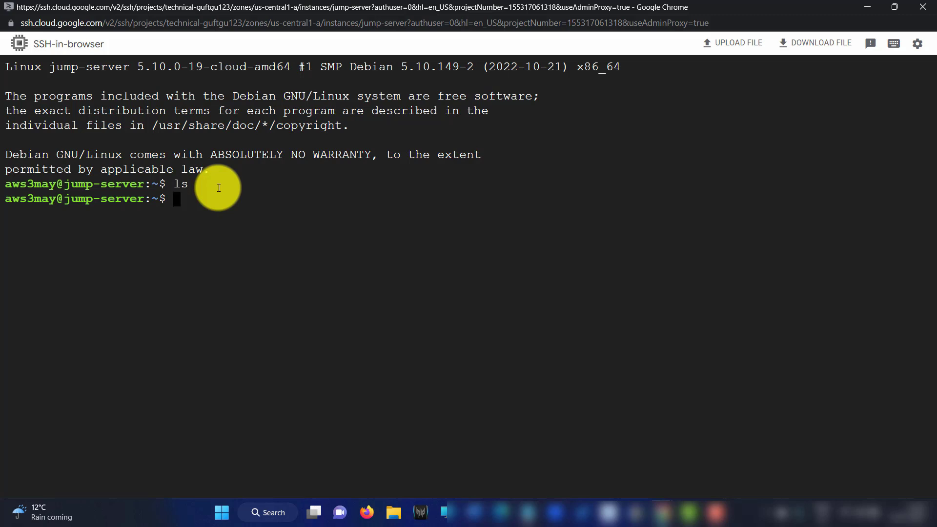
pyautogui.write('sudos su')
pyautogui.press('Return')
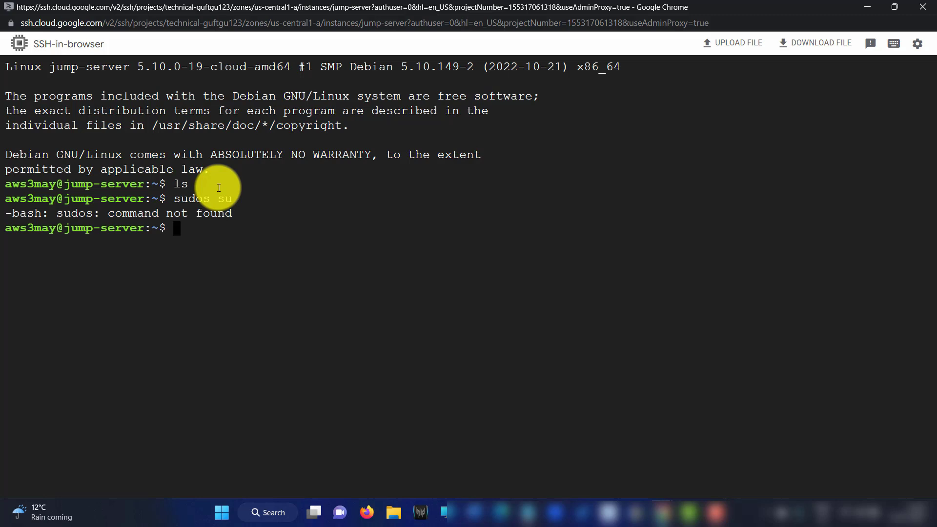
pyautogui.write('sudo su')
pyautogui.press('Return')
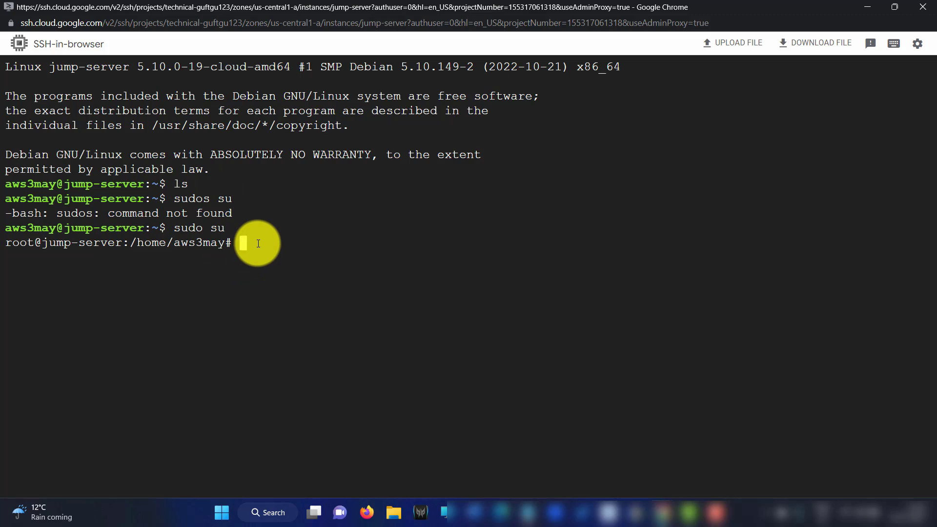
# Run apt update as root after a mistyped apt-update, then clear the screen with Ctrl+L
pyautogui.write('apt-update')
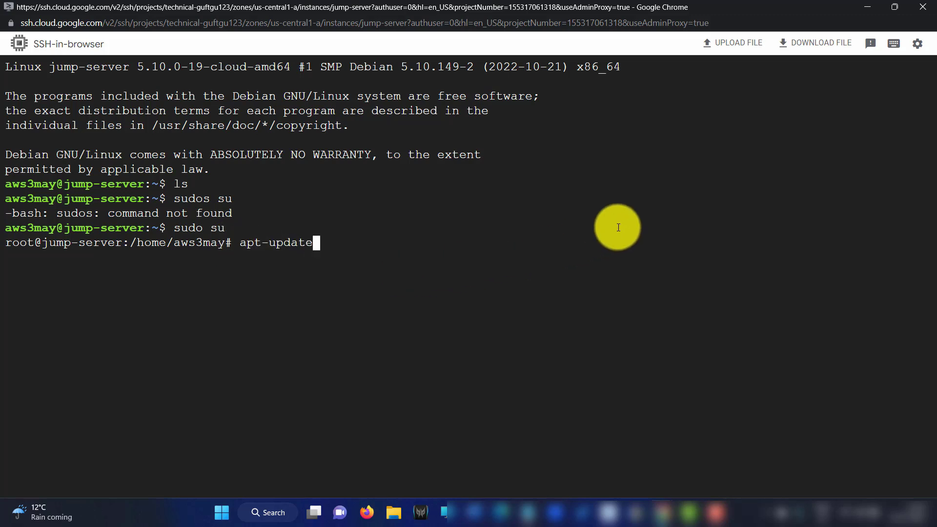
pyautogui.press('Return')
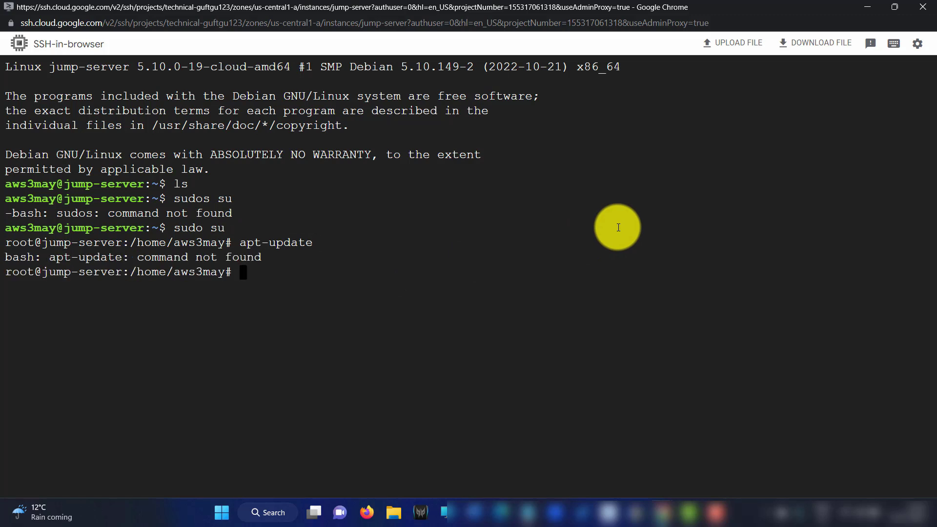
pyautogui.write('apt update')
pyautogui.press('Return')
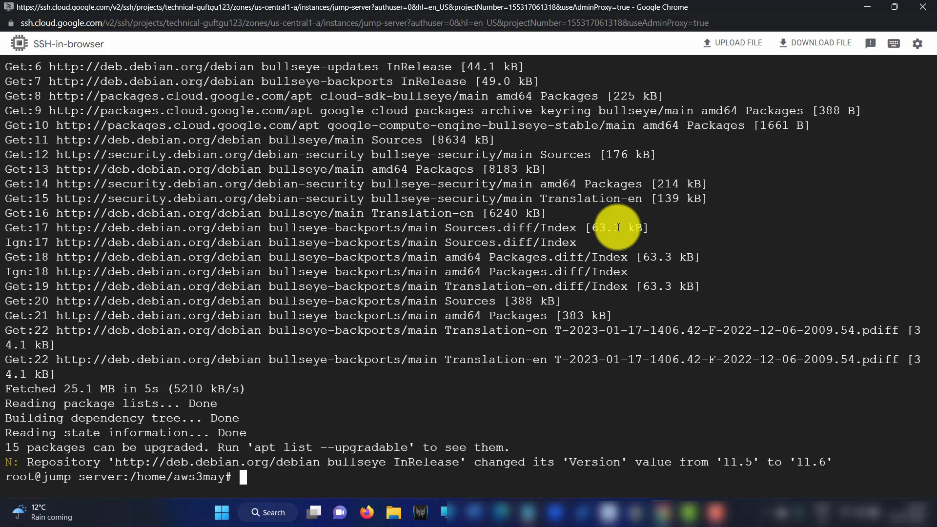
pyautogui.hotkey('ctrl', 'l')
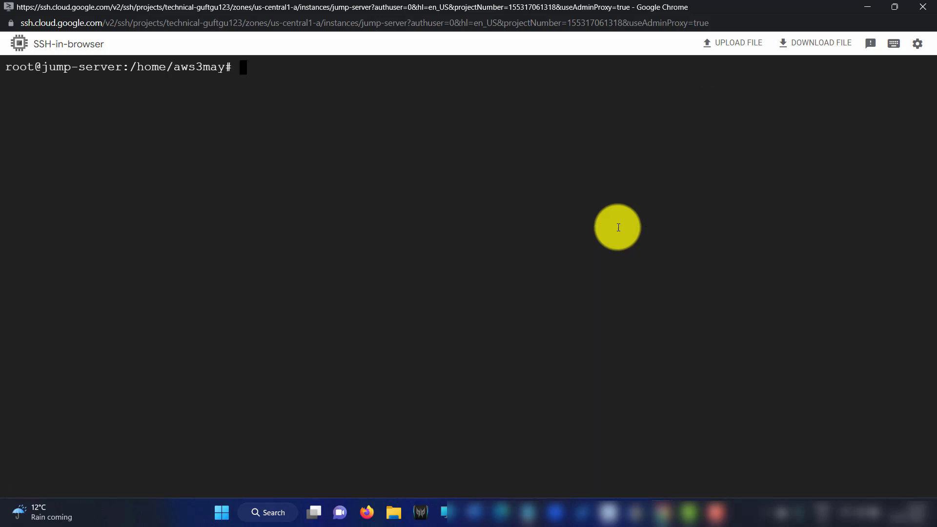
# Find redis-cli missing, install redis-tools with apt install (answering y), then clear the screen
pyautogui.write('redis-cli')
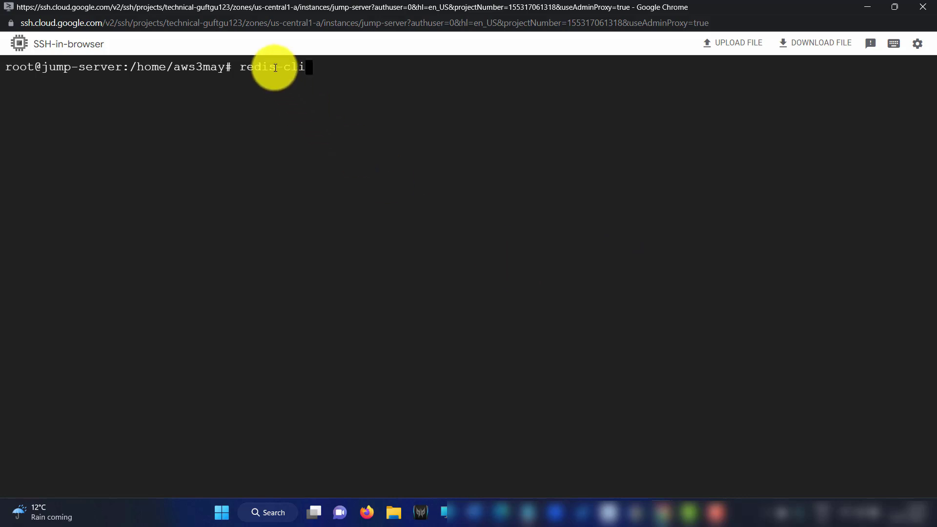
pyautogui.press('Return')
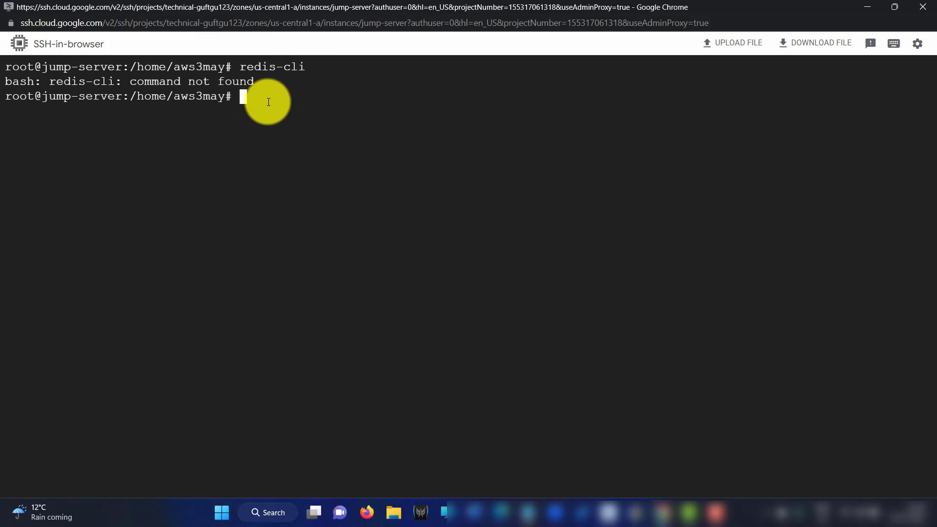
pyautogui.write('apt install ')
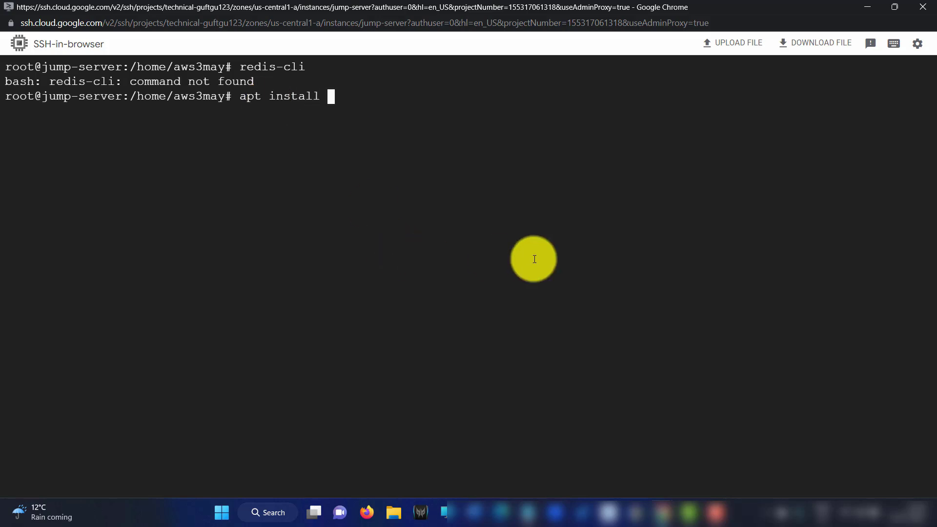
pyautogui.write('redis-tools')
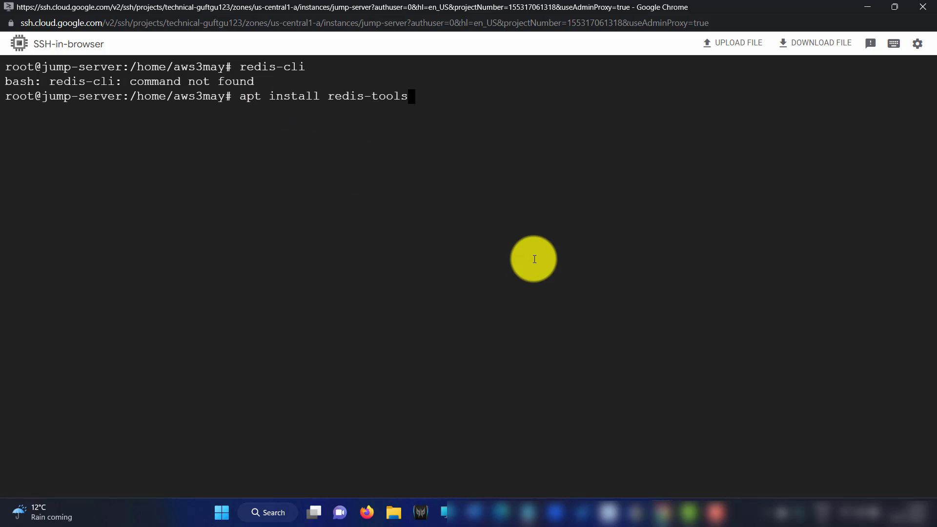
pyautogui.press('Return')
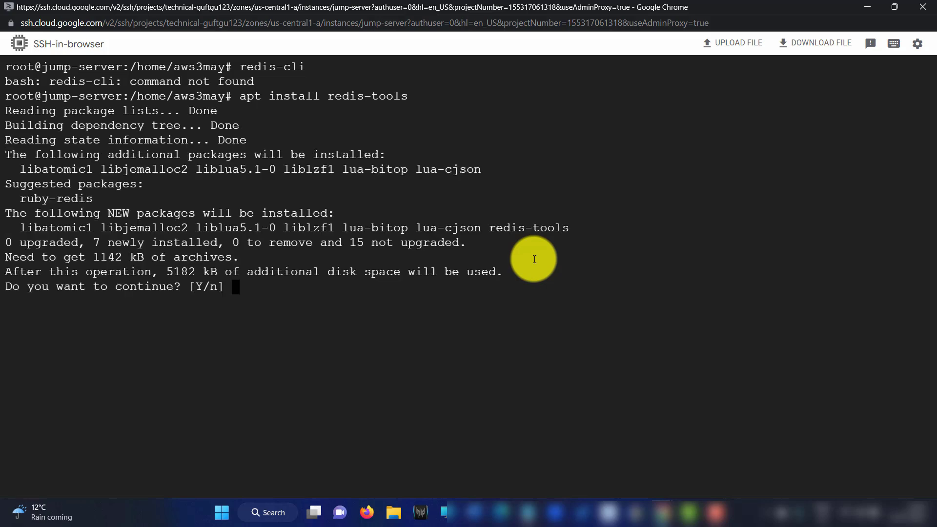
pyautogui.write('y')
pyautogui.press('Return')
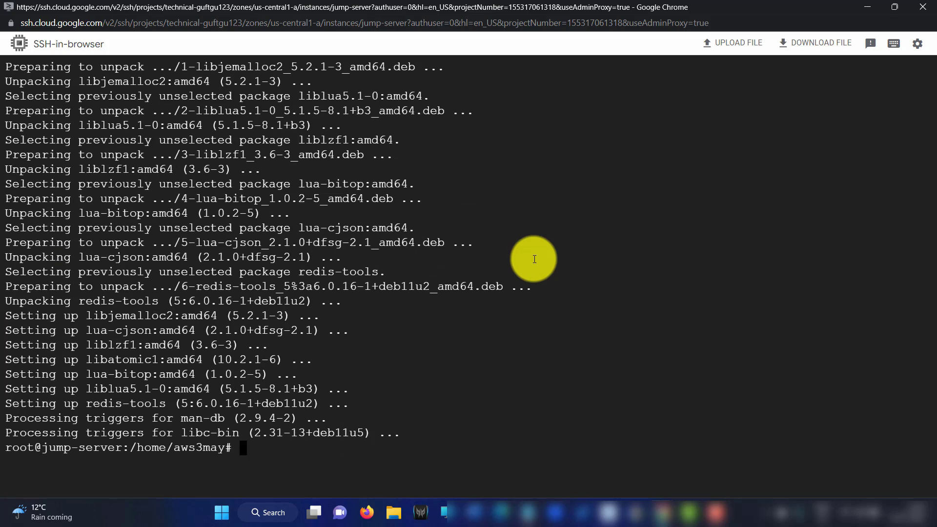
pyautogui.hotkey('ctrl', 'l')
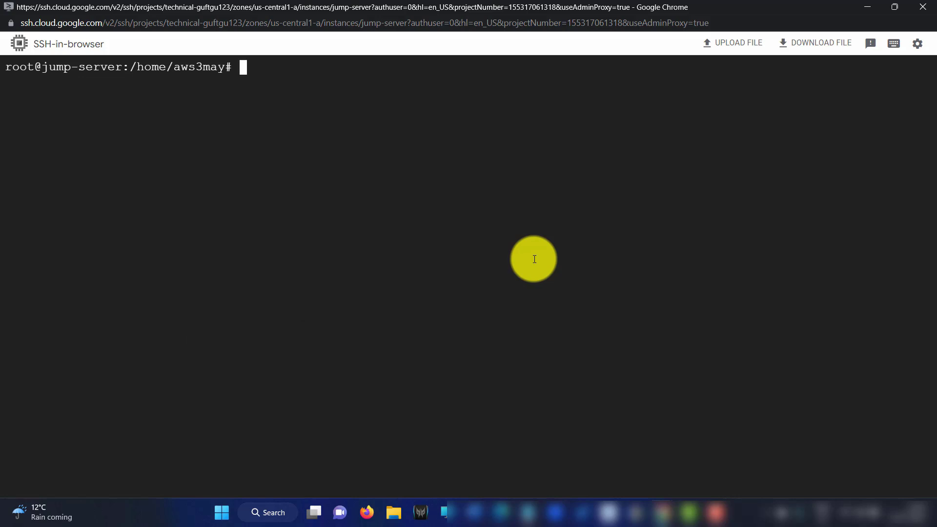
# Run redis-cli, note the connection refused at 127.0.0.1:6379, and exit it
pyautogui.write('redis-cli')
pyautogui.press('Return')
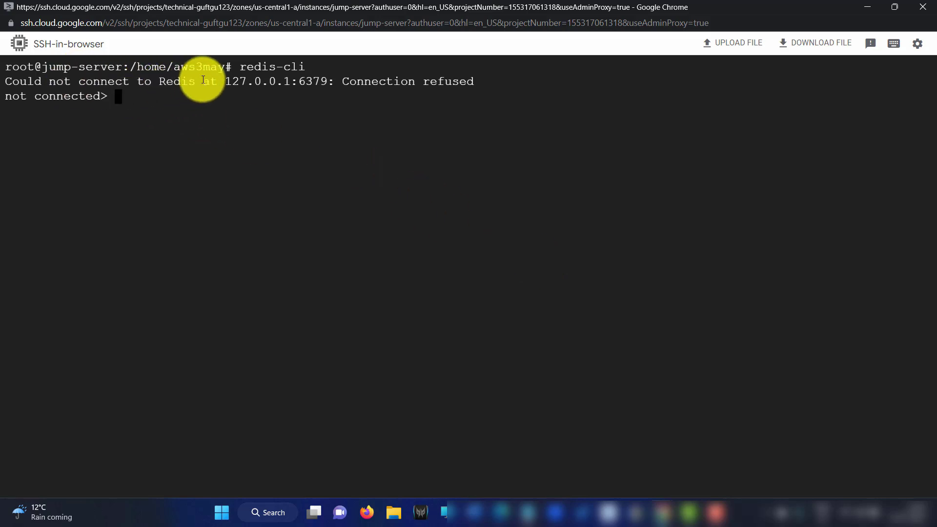
pyautogui.moveTo(236, 87); pyautogui.dragTo(293, 79)
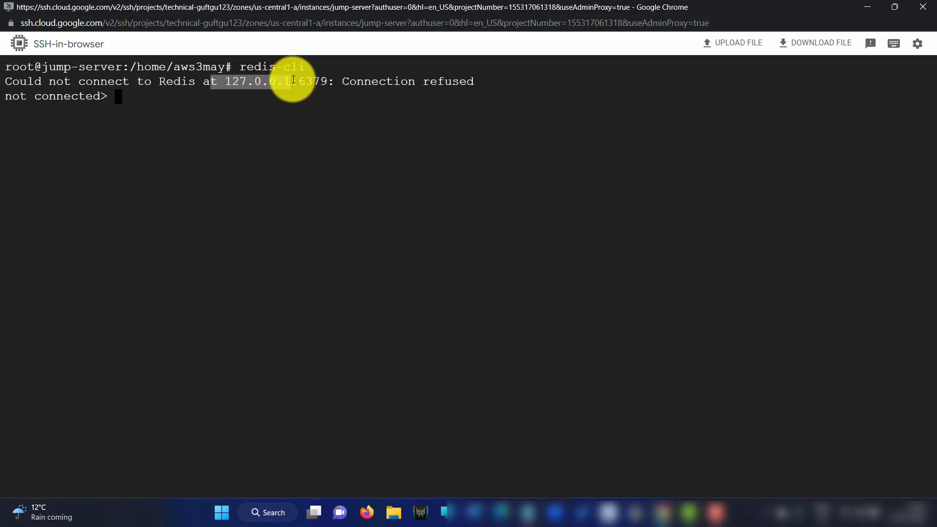
pyautogui.moveTo(293, 80); pyautogui.dragTo(292, 80)
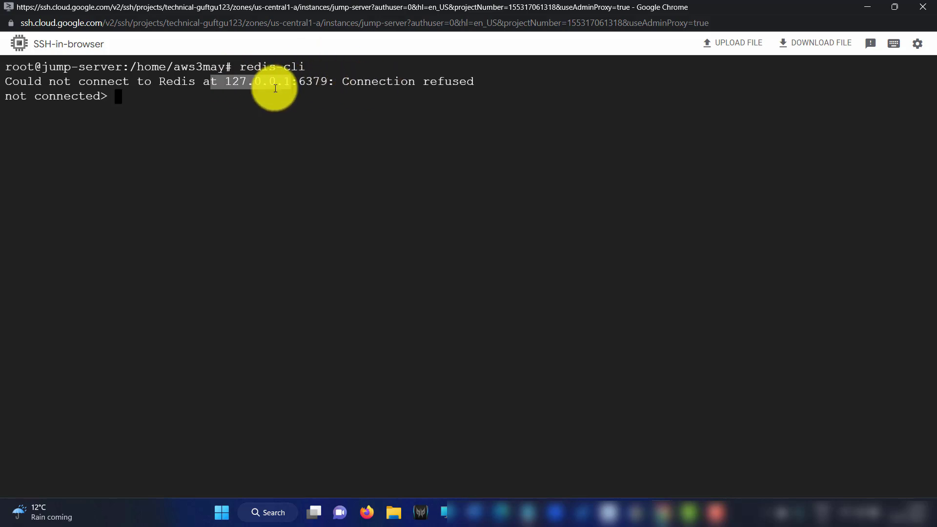
pyautogui.moveTo(347, 79); pyautogui.dragTo(485, 84)
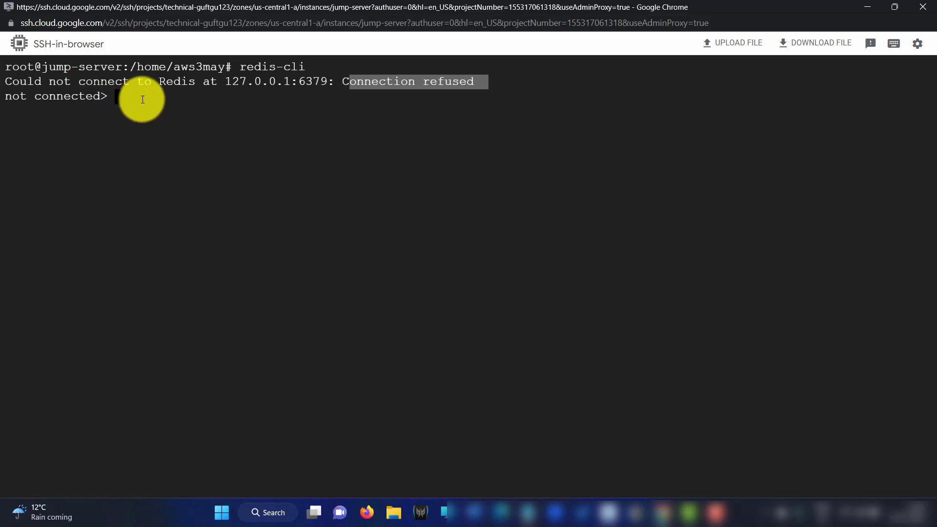
pyautogui.write('exit')
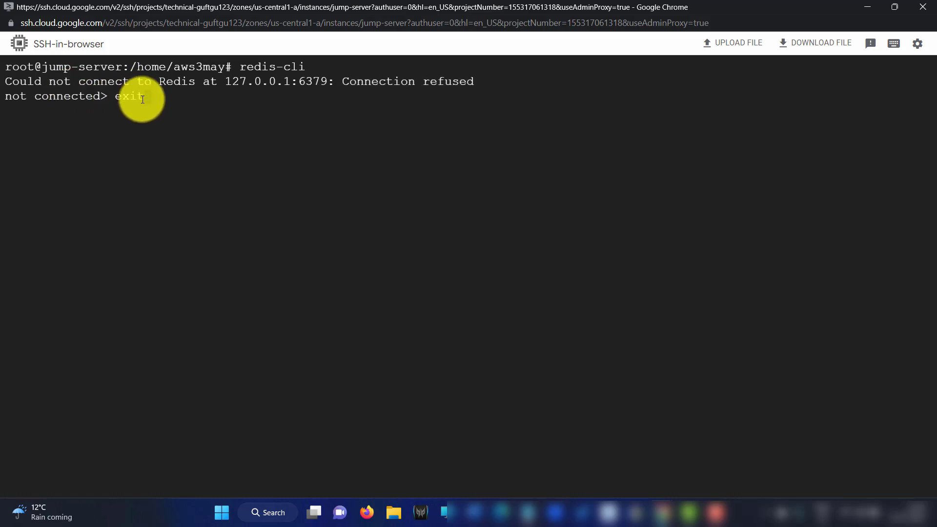
pyautogui.press('Return')
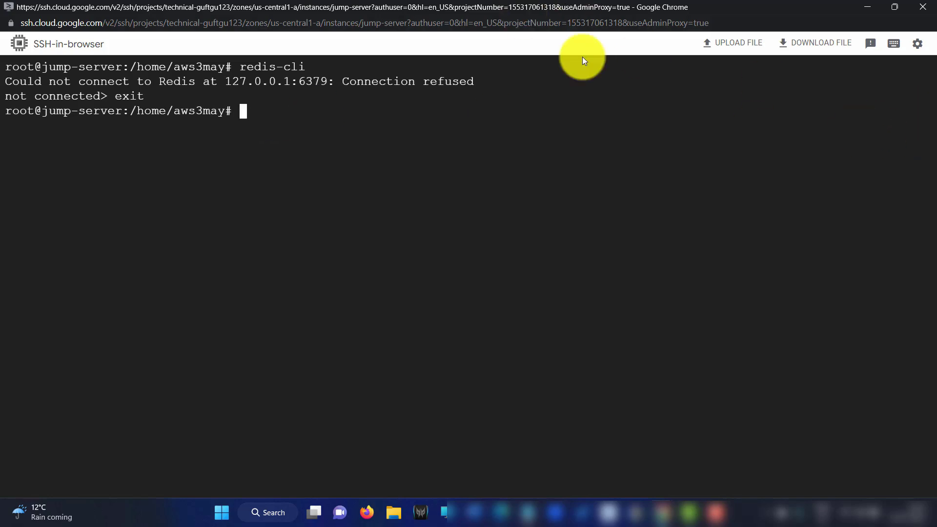
# Minimize the SSH window and go to Memorystore > Redis from the navigation menu
pyautogui.click(871, 6)
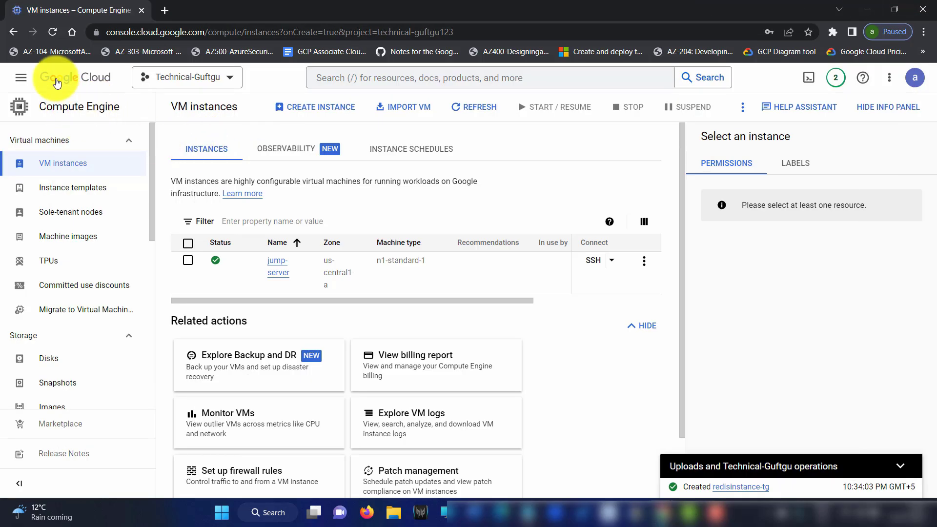
pyautogui.click(20, 77)
pyautogui.scroll(-5, 109, 448)
pyautogui.scroll(-15, 86, 408)
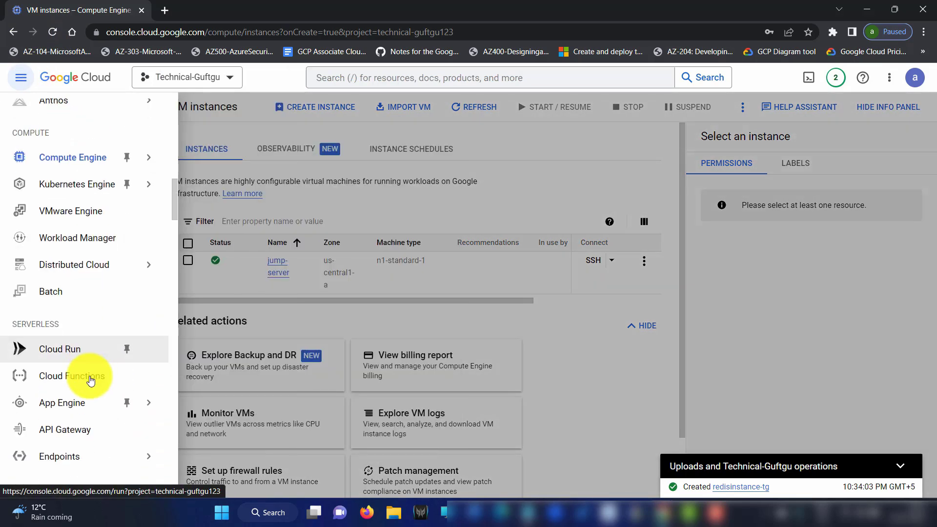
pyautogui.scroll(-4, 89, 380)
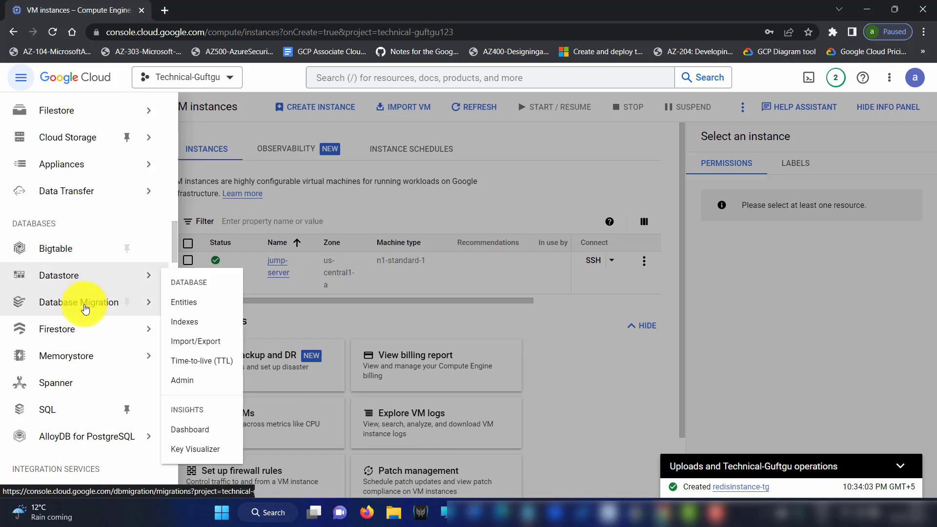
pyautogui.moveTo(73, 356)
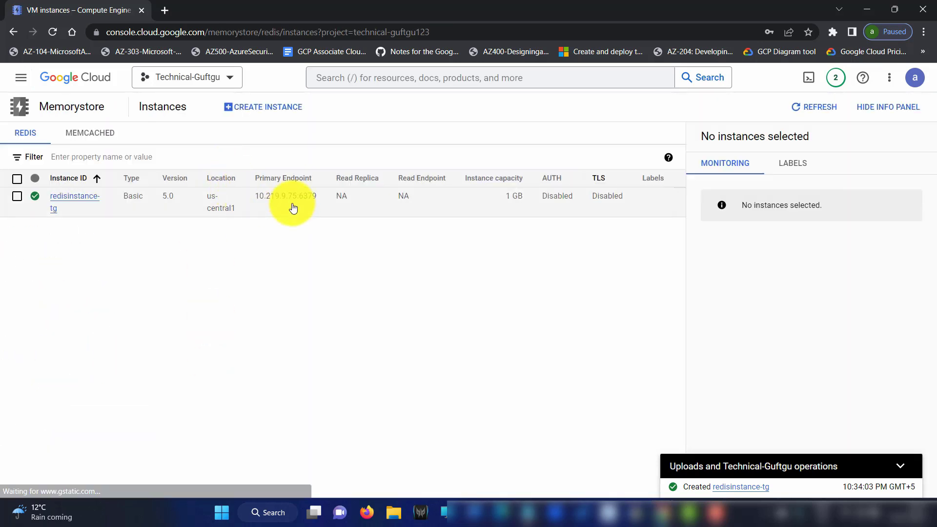
pyautogui.click(95, 178)
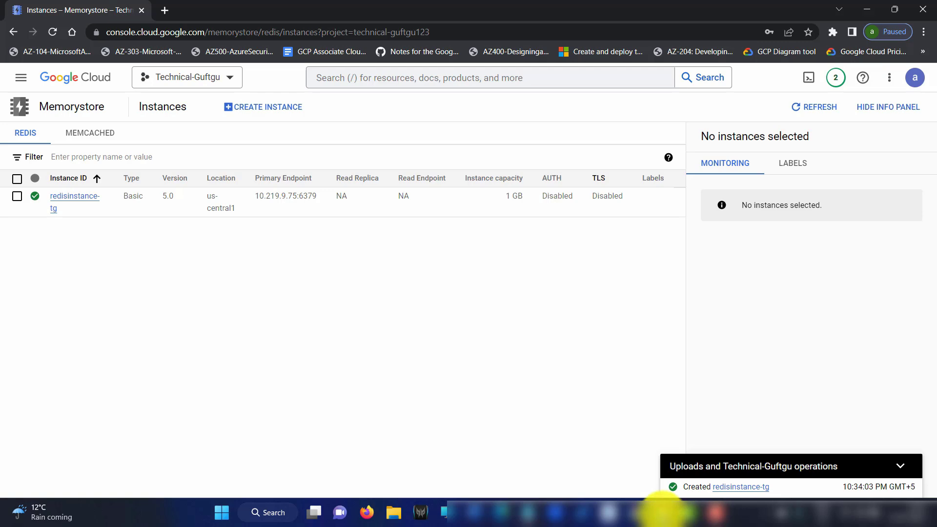
# Build the command redis-cli -h 10.219.9.75 -p 6379 at the SSH terminal prompt
pyautogui.moveTo(665, 505)
pyautogui.click(707, 456)
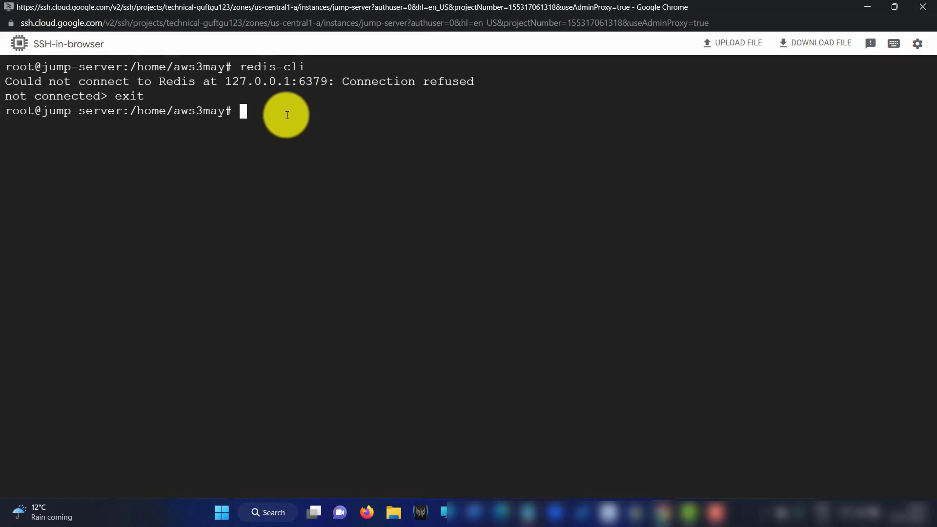
pyautogui.write('redis-cli')
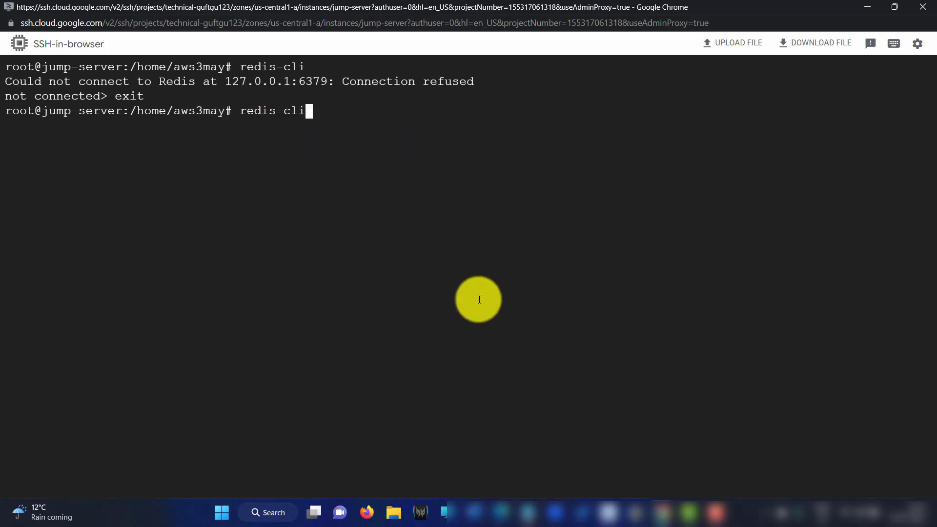
pyautogui.write(' -h')
pyautogui.click(528, 512)
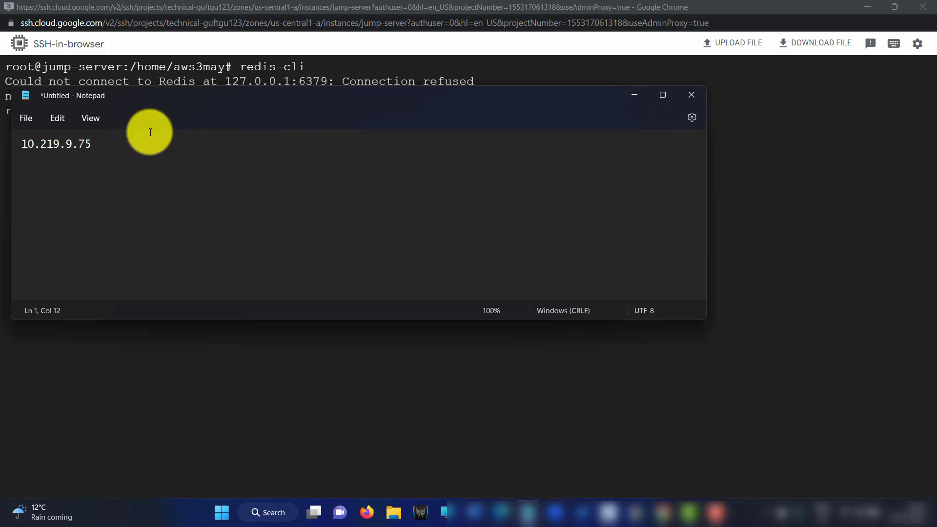
pyautogui.moveTo(93, 144); pyautogui.dragTo(17, 148)
pyautogui.hotkey('ctrl', 'c')
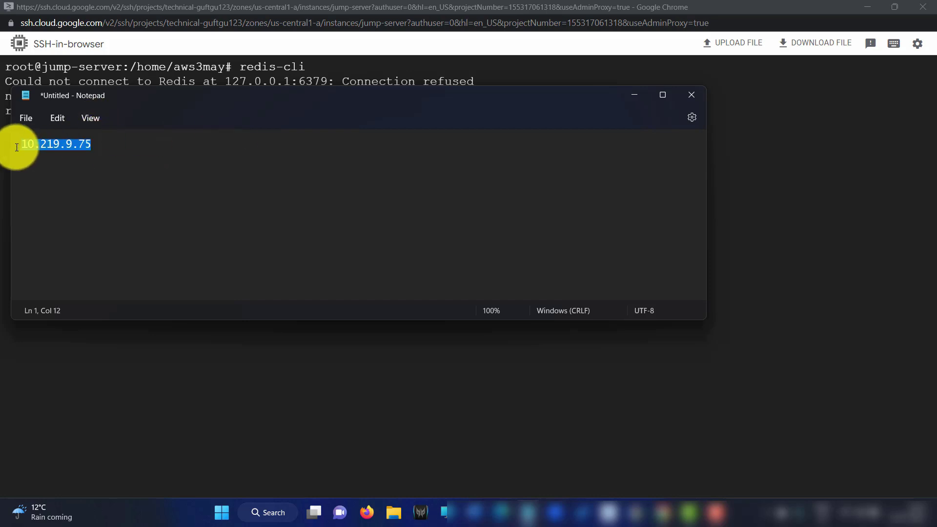
pyautogui.click(635, 96)
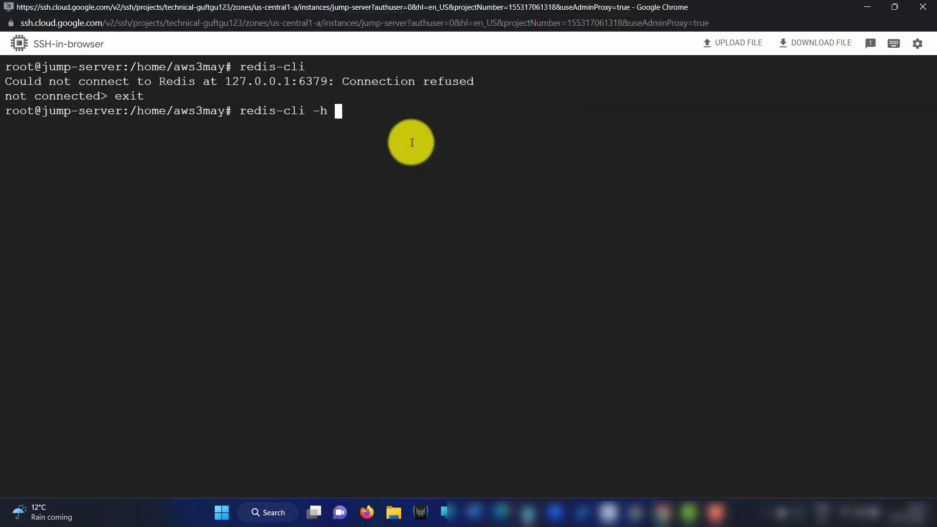
pyautogui.rightClick(373, 119)
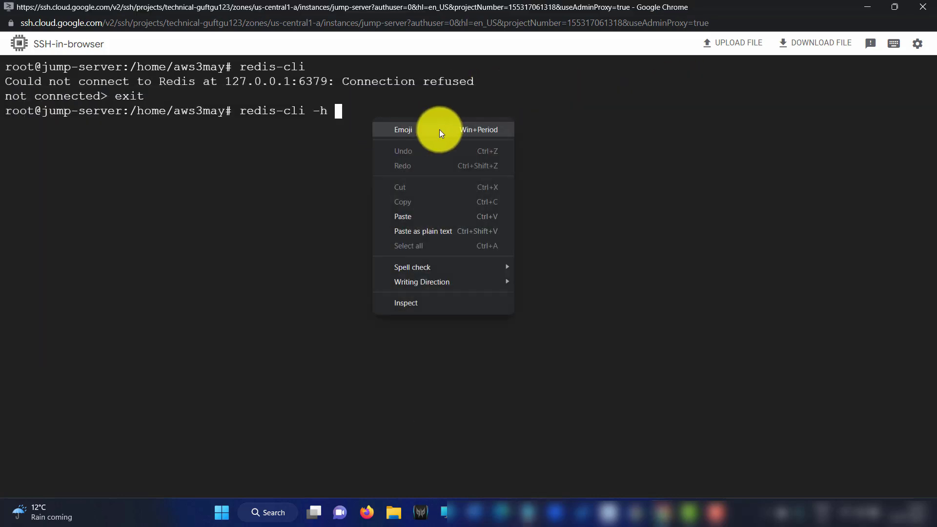
pyautogui.click(417, 217)
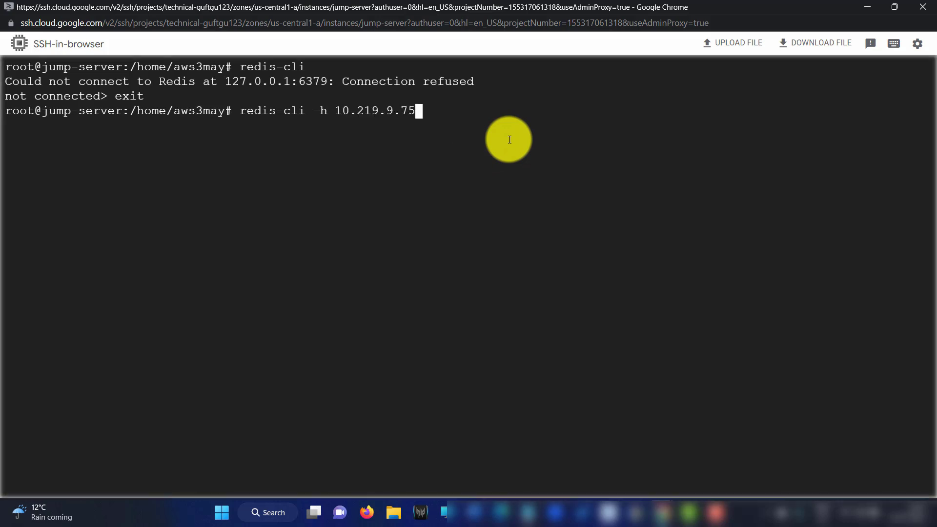
pyautogui.write('-p')
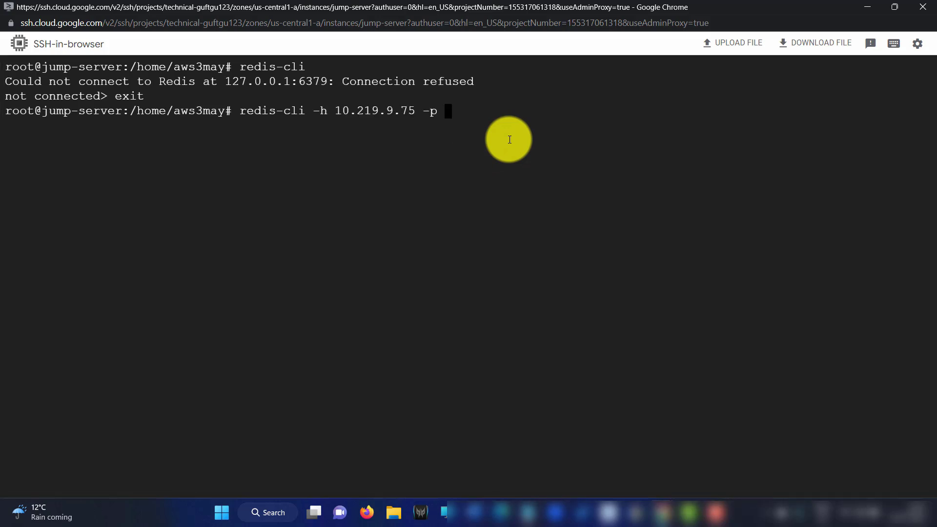
pyautogui.write(' 6379')
# Check port 6379 against the Memorystore primary endpoint and run the connection command
pyautogui.click(532, 512)
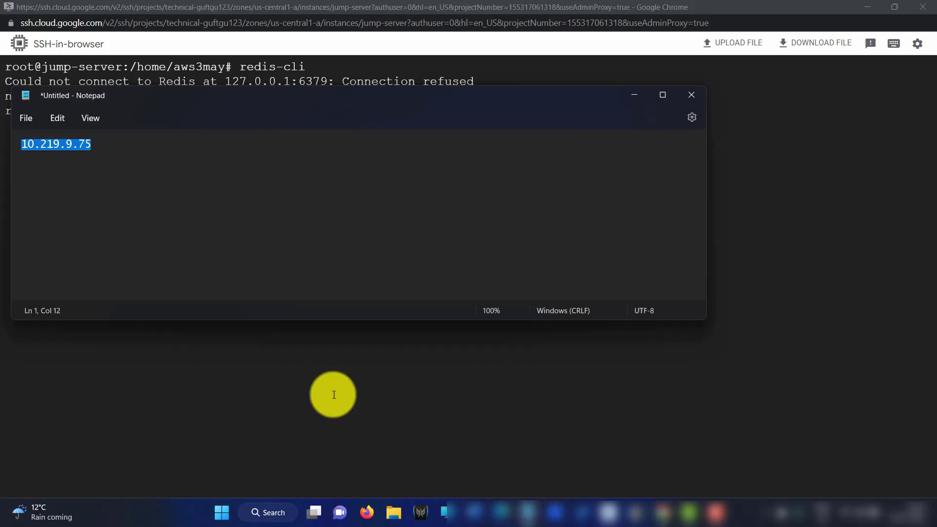
pyautogui.click(205, 146)
pyautogui.click(646, 92)
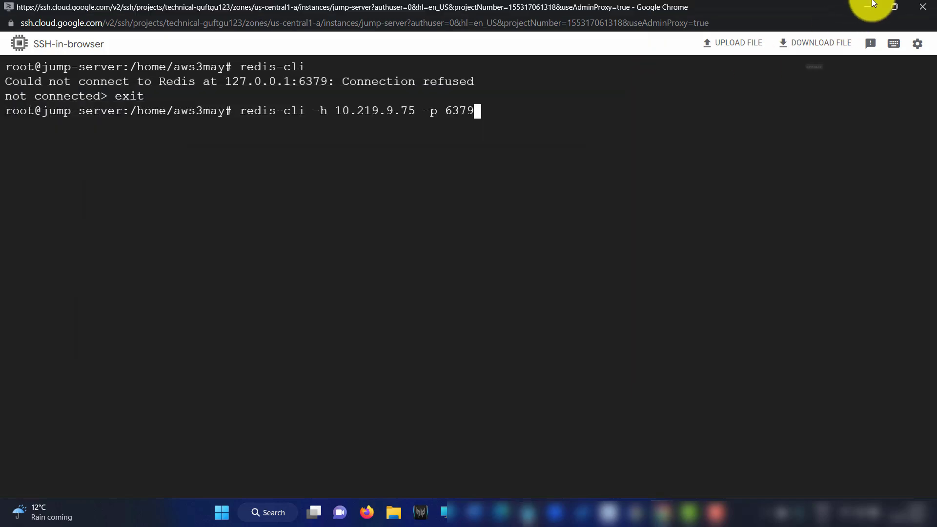
pyautogui.click(865, 6)
pyautogui.moveTo(315, 196); pyautogui.dragTo(295, 200)
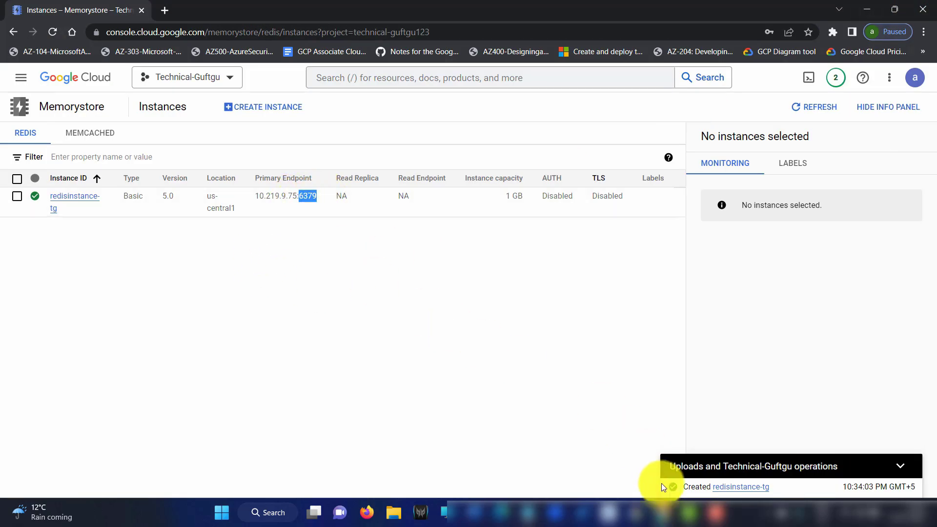
pyautogui.moveTo(664, 512)
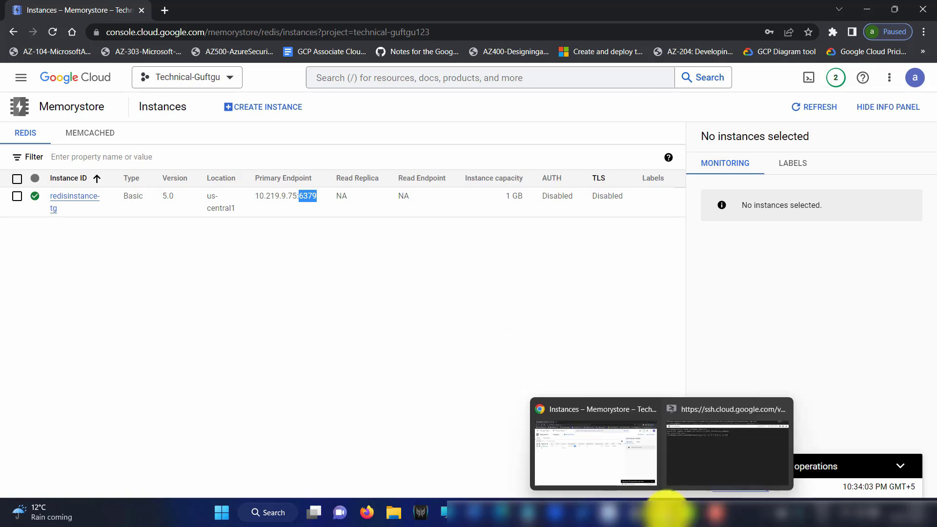
pyautogui.click(696, 449)
pyautogui.moveTo(415, 113); pyautogui.dragTo(336, 122)
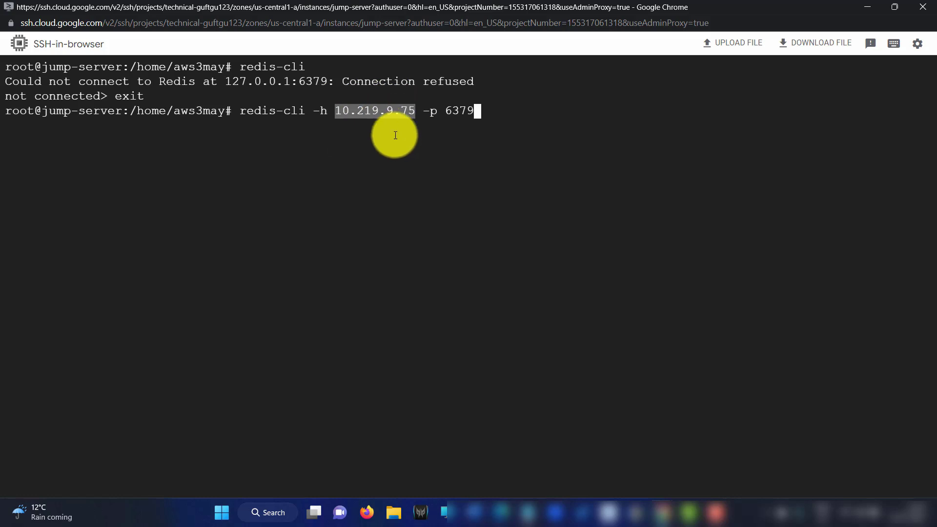
pyautogui.moveTo(336, 110); pyautogui.dragTo(413, 109)
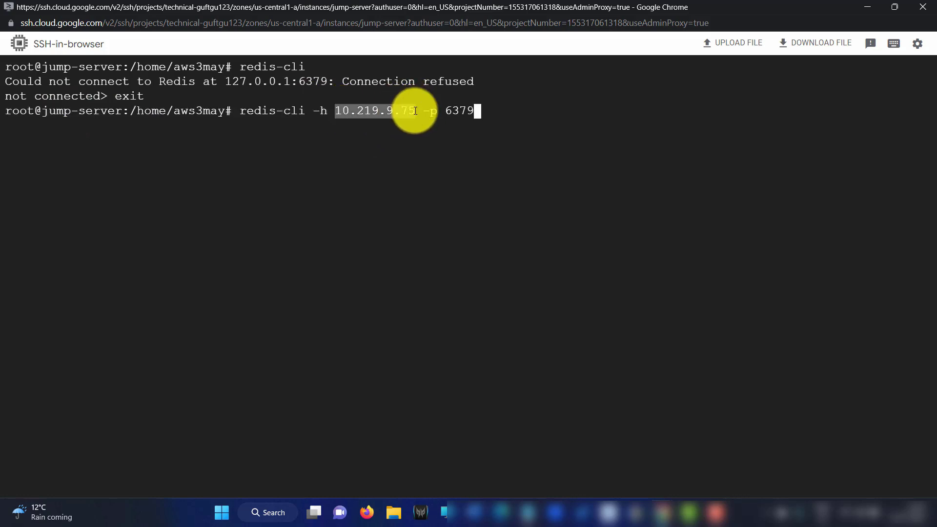
pyautogui.click(493, 112)
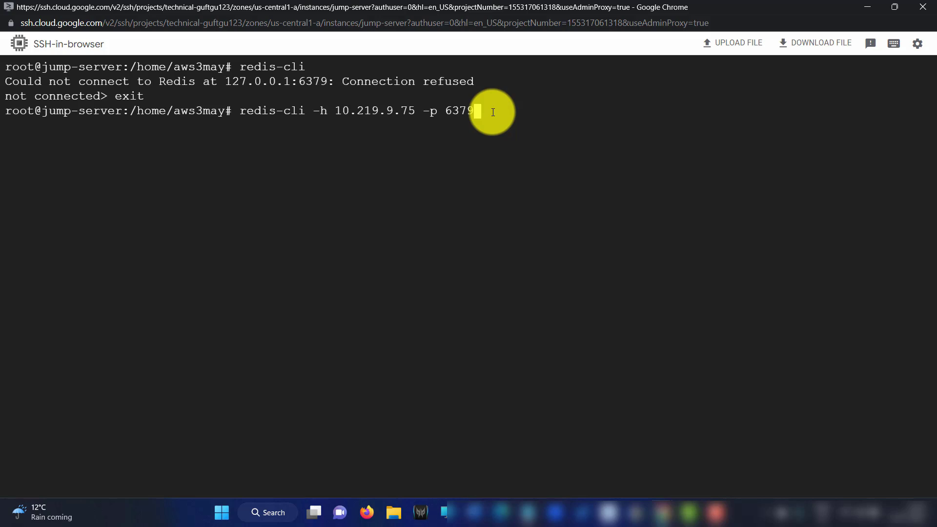
pyautogui.press('Return')
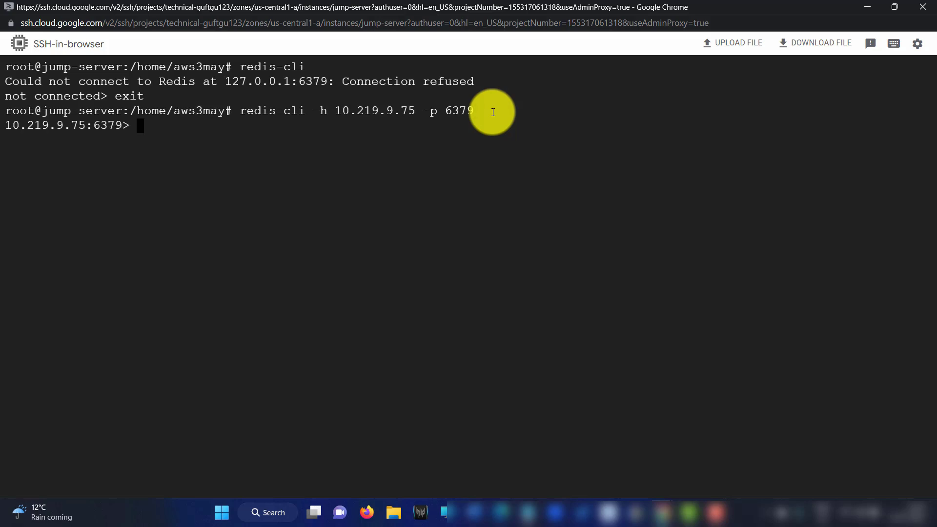
# Highlight the instance address and port in the new redis-cli prompt
pyautogui.moveTo(5, 127); pyautogui.dragTo(121, 126)
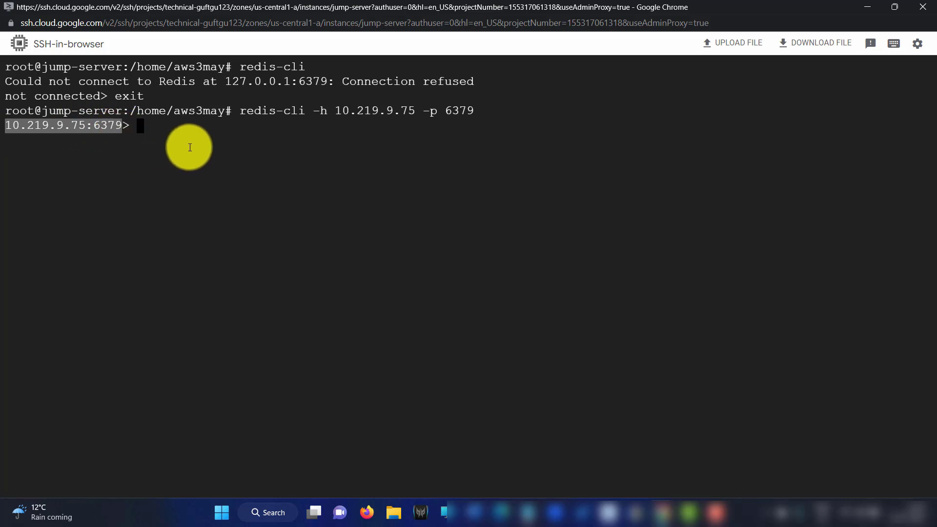
pyautogui.click(167, 129)
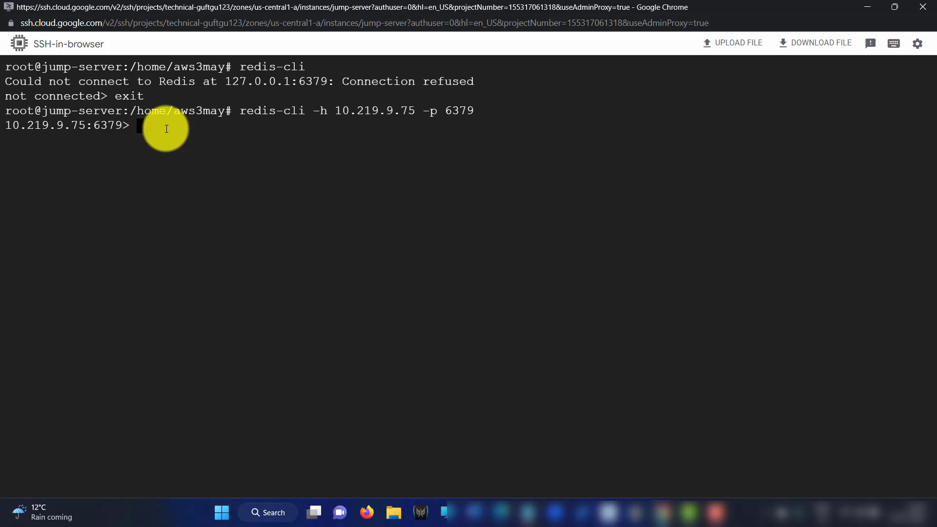
pyautogui.moveTo(13, 126); pyautogui.dragTo(144, 125)
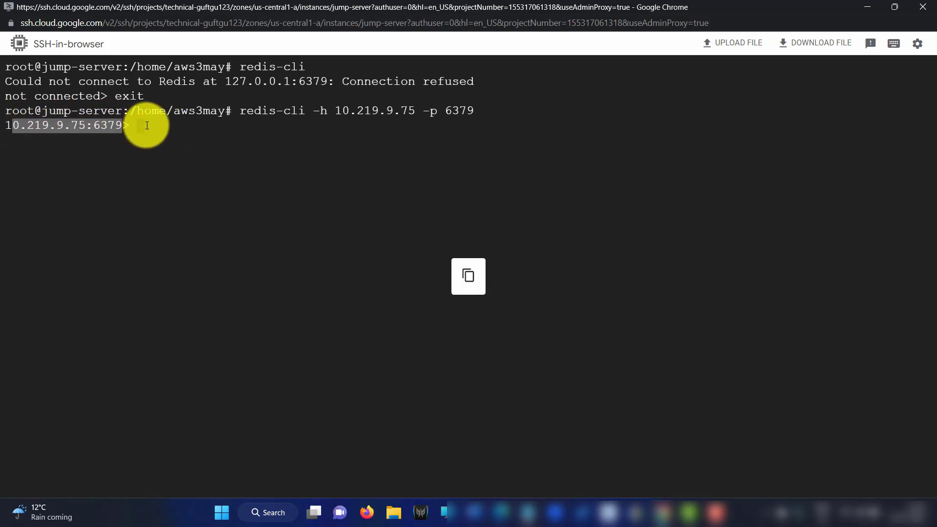
pyautogui.click(153, 131)
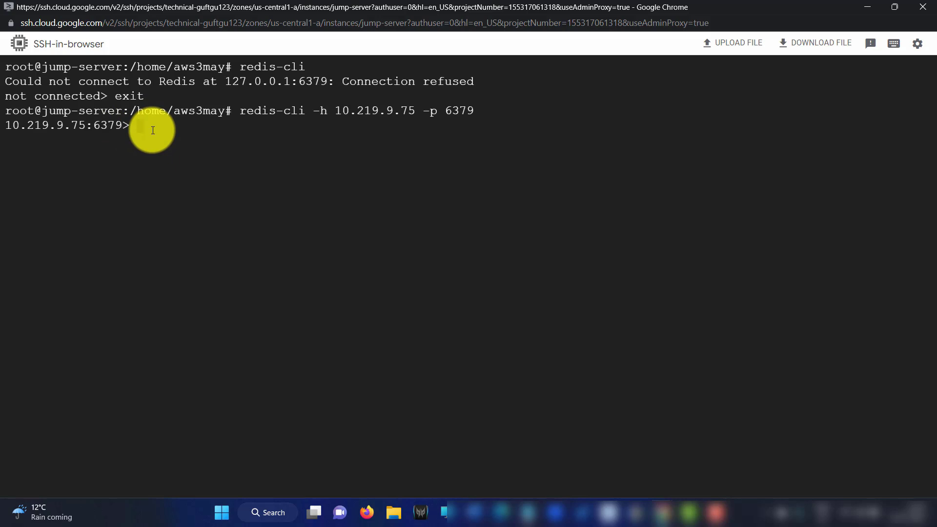
# Store a first-name value under the key fName with SET
pyautogui.press('capslock')
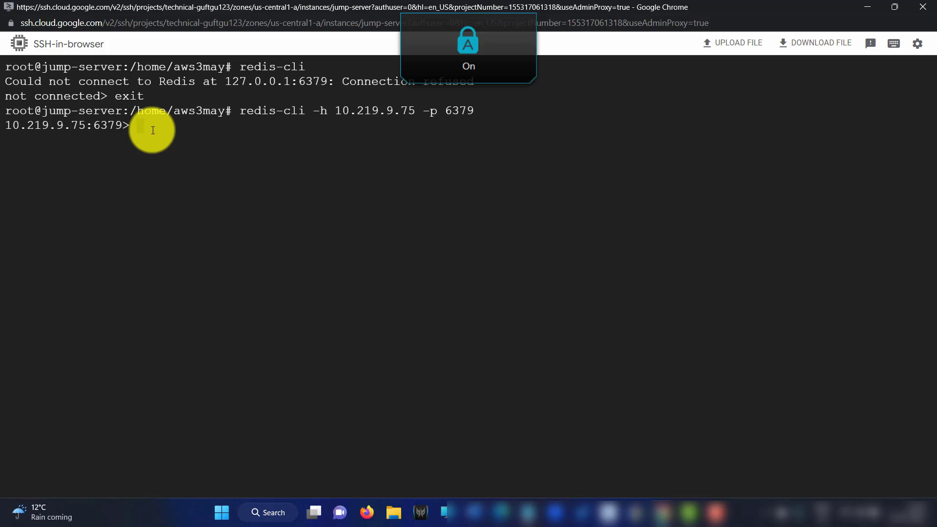
pyautogui.write('SET')
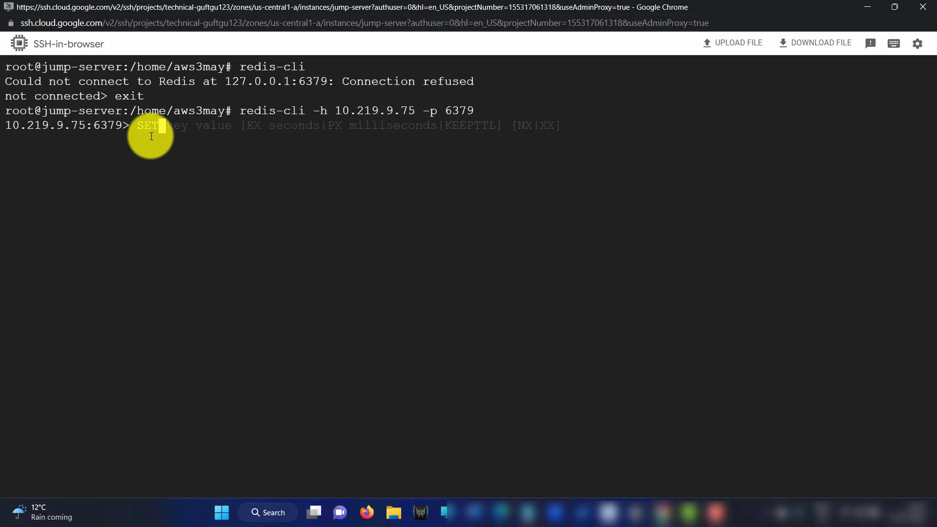
pyautogui.write('F')
pyautogui.press('capslock')
pyautogui.press('BackSpace')
pyautogui.write('f')
pyautogui.press('capslock')
pyautogui.write('N')
pyautogui.press('capslock')
pyautogui.write('ame')
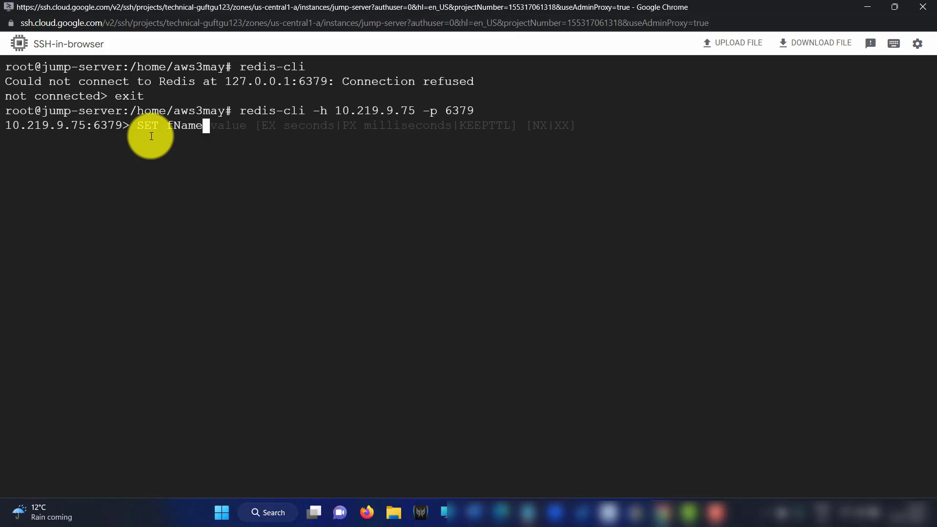
pyautogui.press('capslock')
pyautogui.press('capslock')
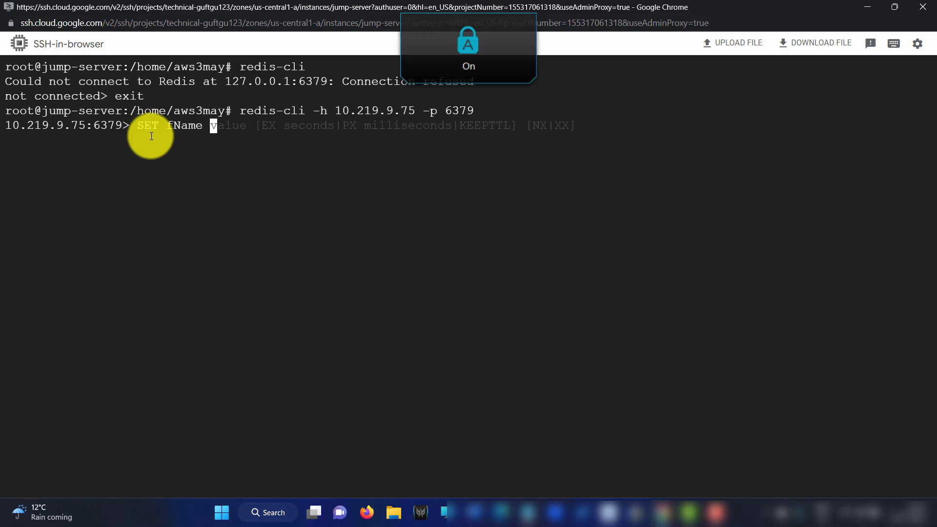
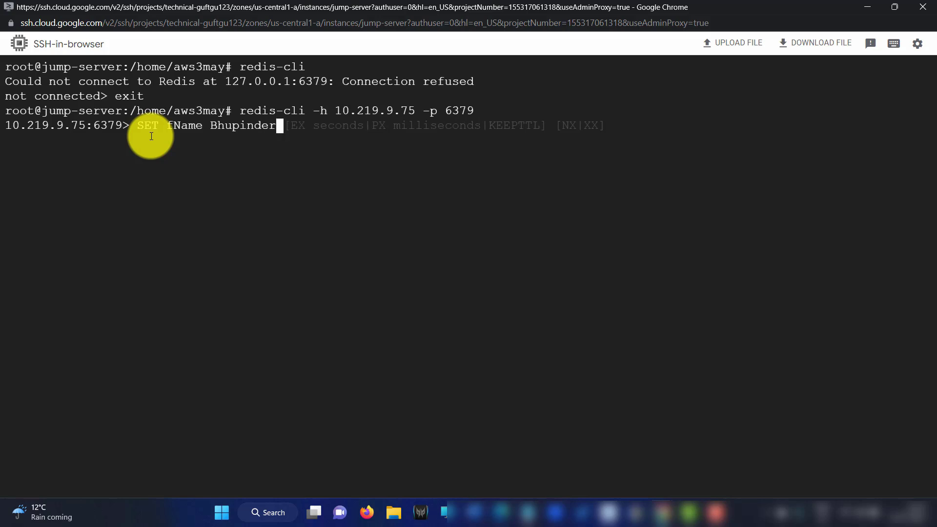
pyautogui.press('Return')
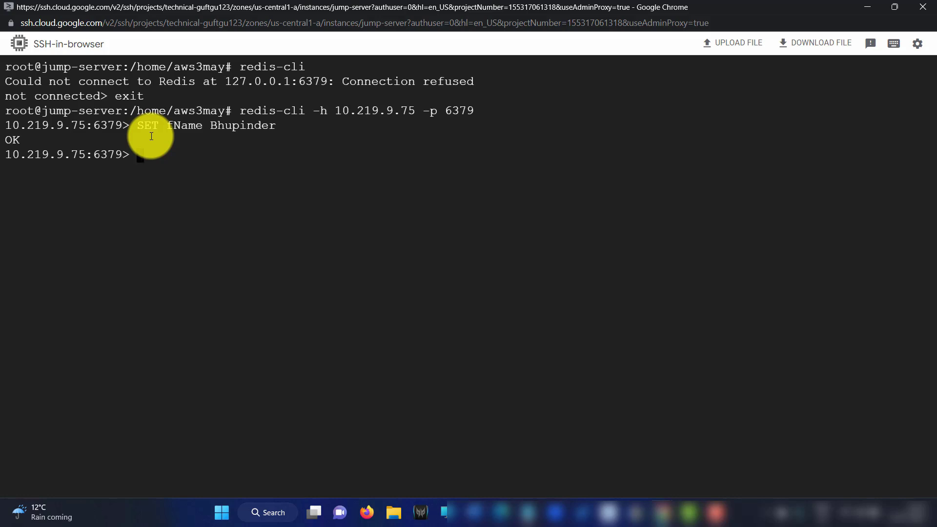
# Read the stored value back with GET fName
pyautogui.write('GET k')
pyautogui.press('BackSpace')
pyautogui.write('f')
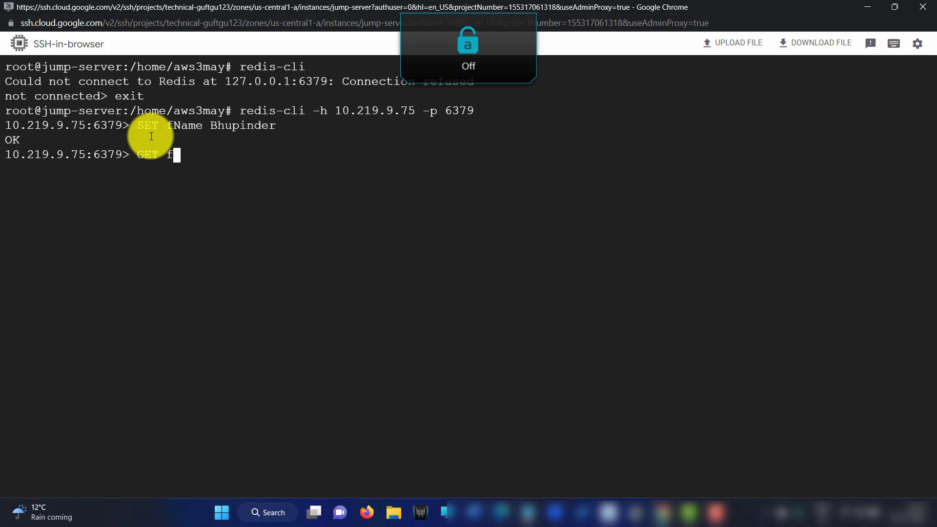
pyautogui.write('Name')
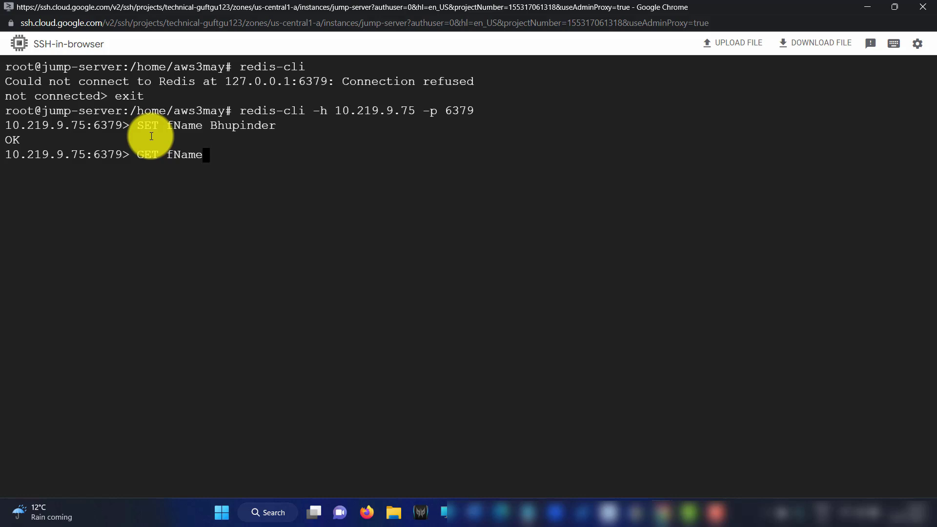
pyautogui.press('Return')
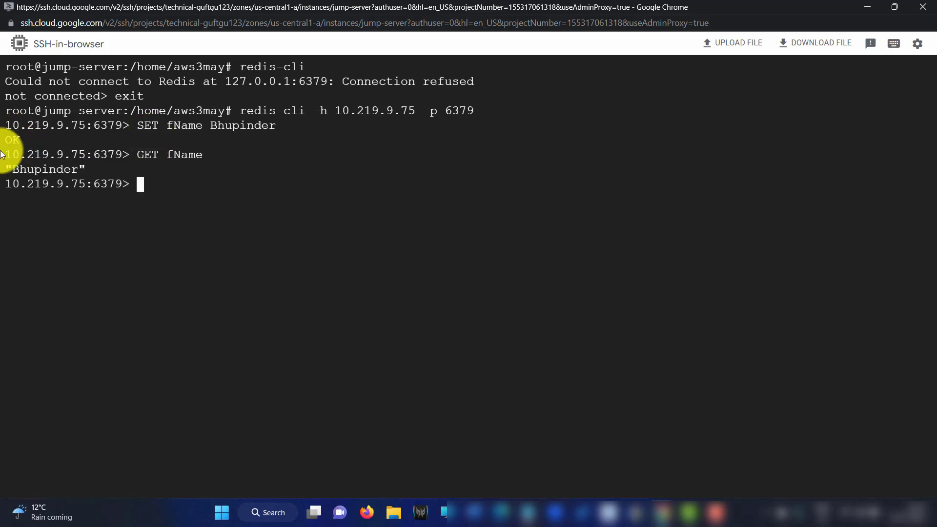
# Append a surname to the fName value with APPEND
pyautogui.moveTo(6, 170); pyautogui.dragTo(84, 169)
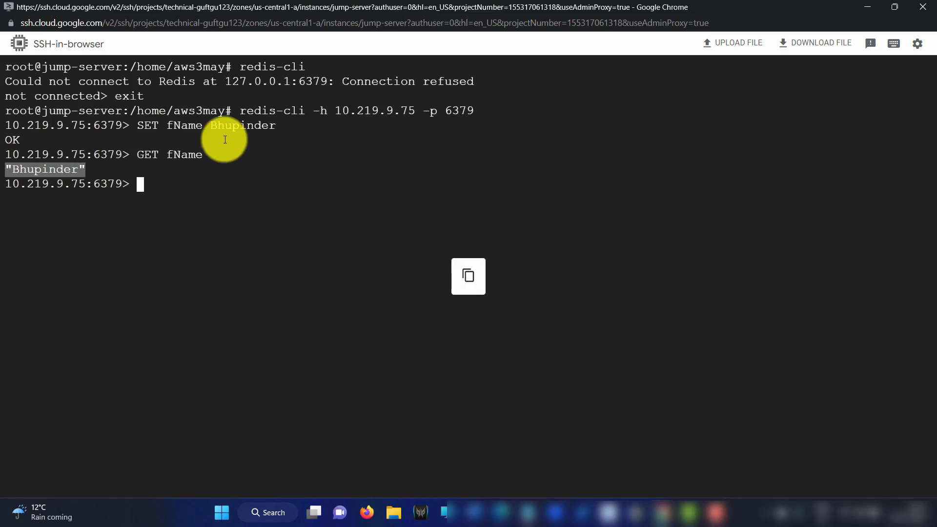
pyautogui.click(149, 189)
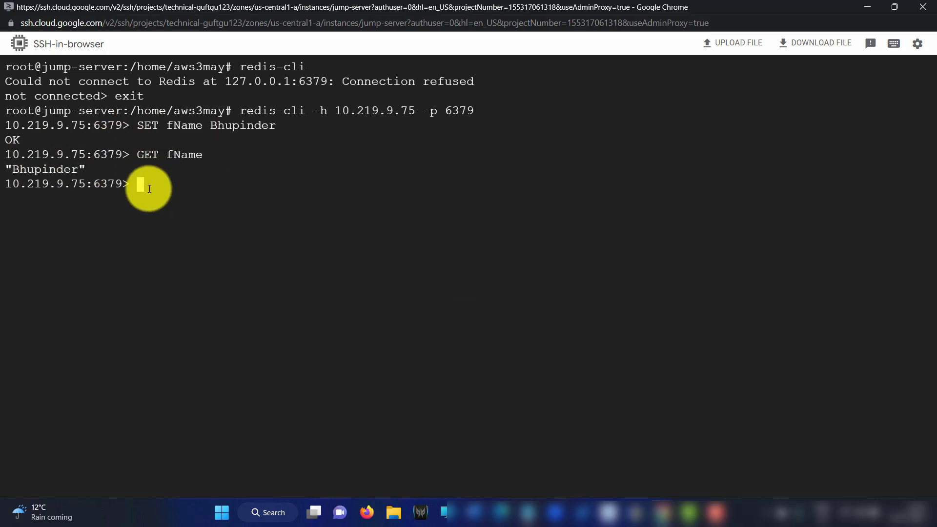
pyautogui.write('APPEND F')
pyautogui.press('capslock')
pyautogui.write('fName v')
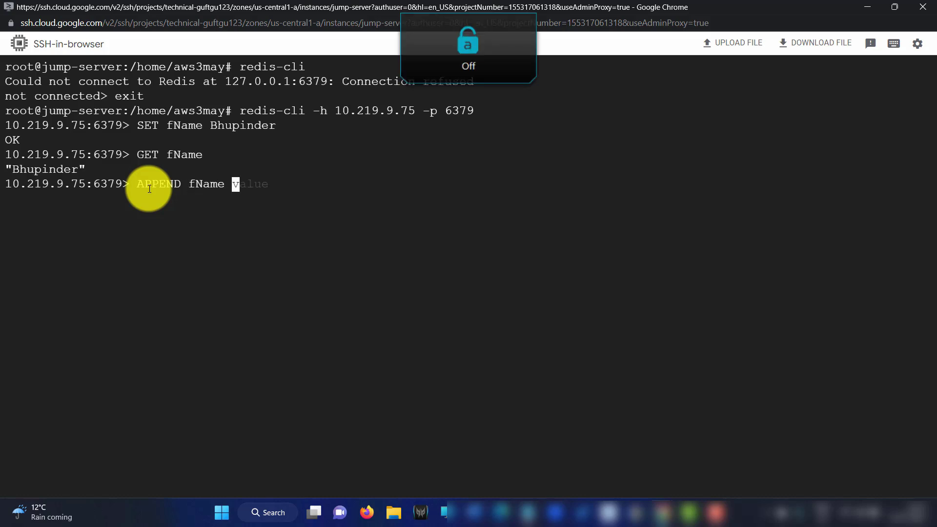
pyautogui.press('capslock')
pyautogui.press('capslock')
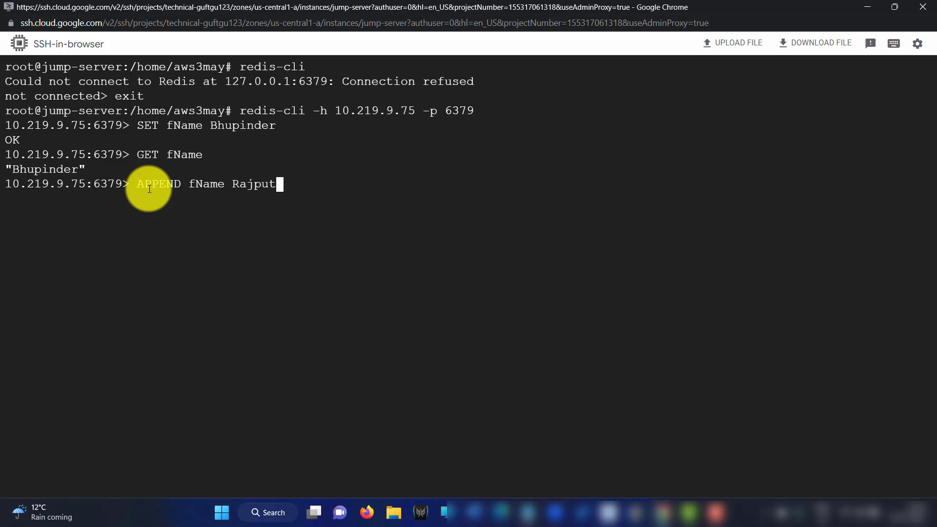
pyautogui.press('Return')
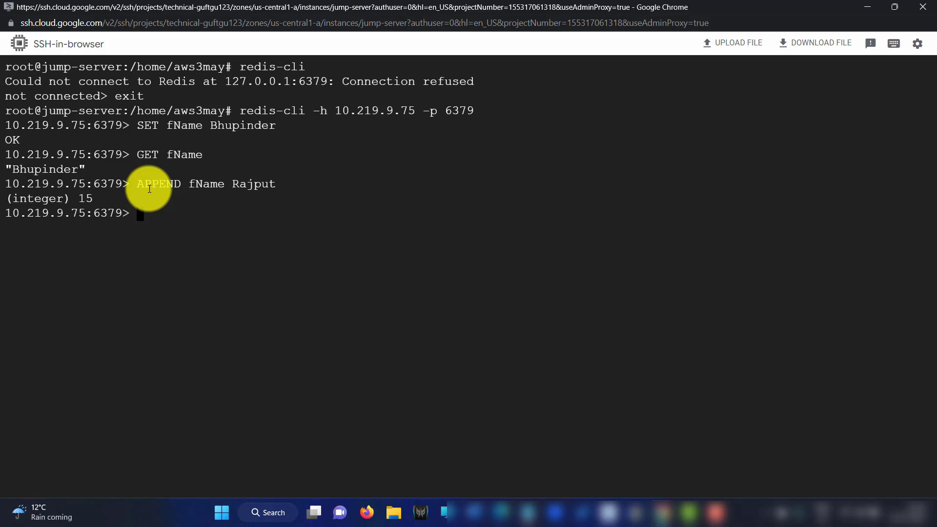
# Run GET fName to show the combined first name and surname
pyautogui.press('capslock')
pyautogui.write('GET')
pyautogui.press('capslock')
pyautogui.write('f')
pyautogui.press('capslock')
pyautogui.write('NAME')
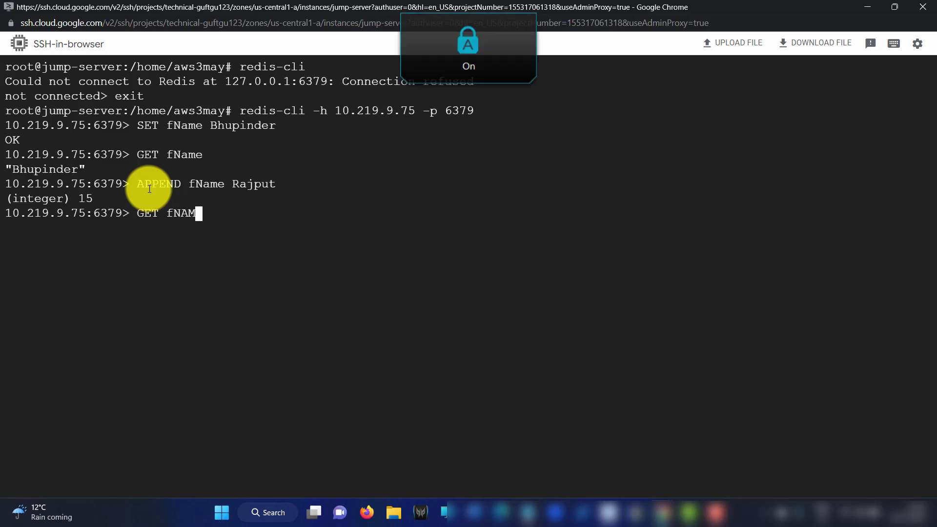
pyautogui.press('capslock')
pyautogui.press('BackSpace')
pyautogui.press('BackSpace')
pyautogui.press('BackSpace')
pyautogui.write('ame')
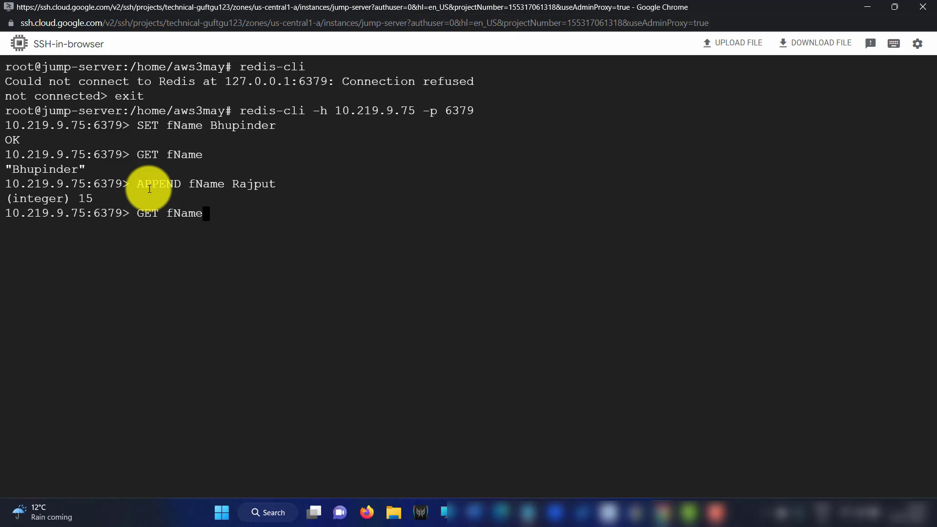
pyautogui.press('Return')
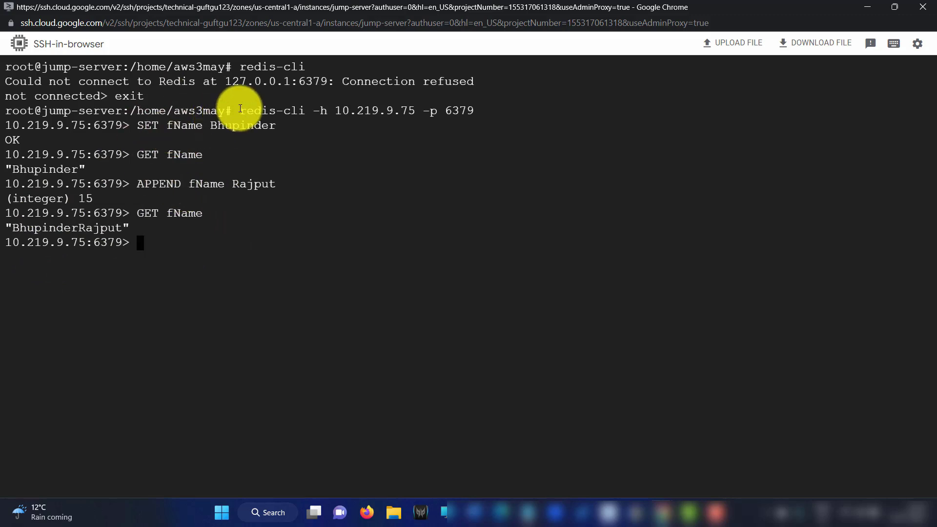
# Highlight and copy the connection command and GET results in the terminal
pyautogui.moveTo(239, 110); pyautogui.dragTo(220, 234)
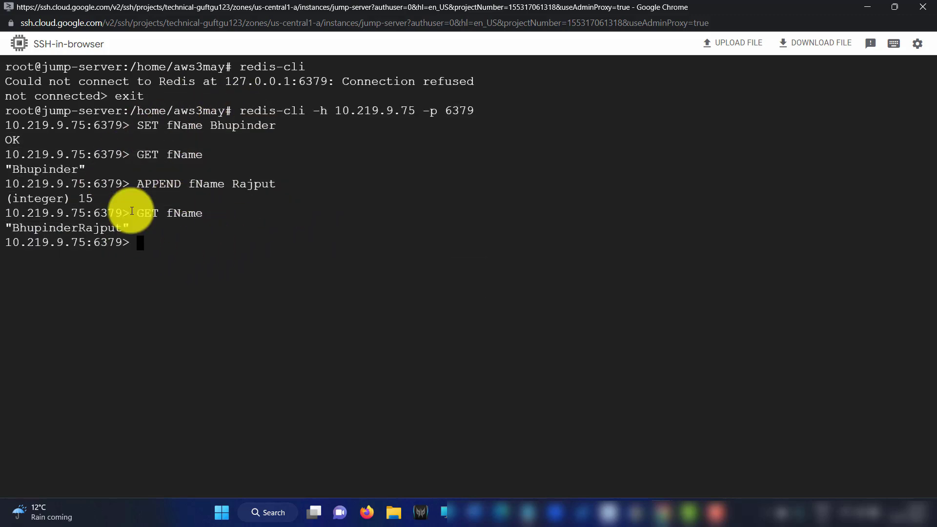
pyautogui.moveTo(20, 141); pyautogui.dragTo(255, 226)
pyautogui.click(293, 126)
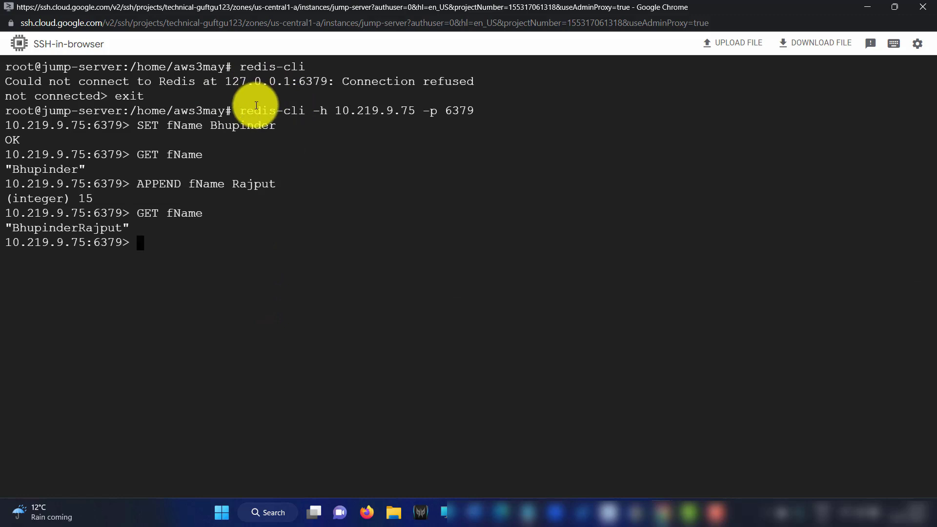
pyautogui.moveTo(239, 111); pyautogui.dragTo(277, 165)
pyautogui.click(357, 232)
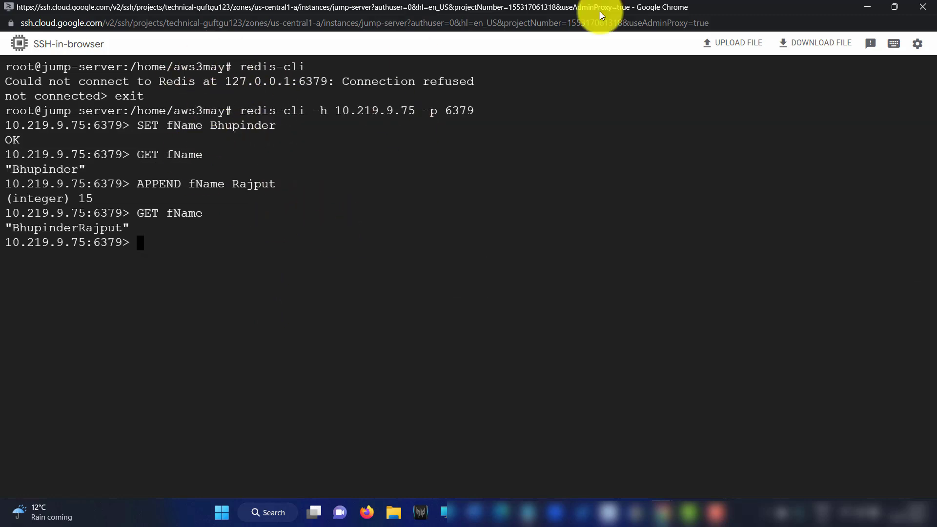
# Go to the VPC network > VPC networks page in the console
pyautogui.click(867, 7)
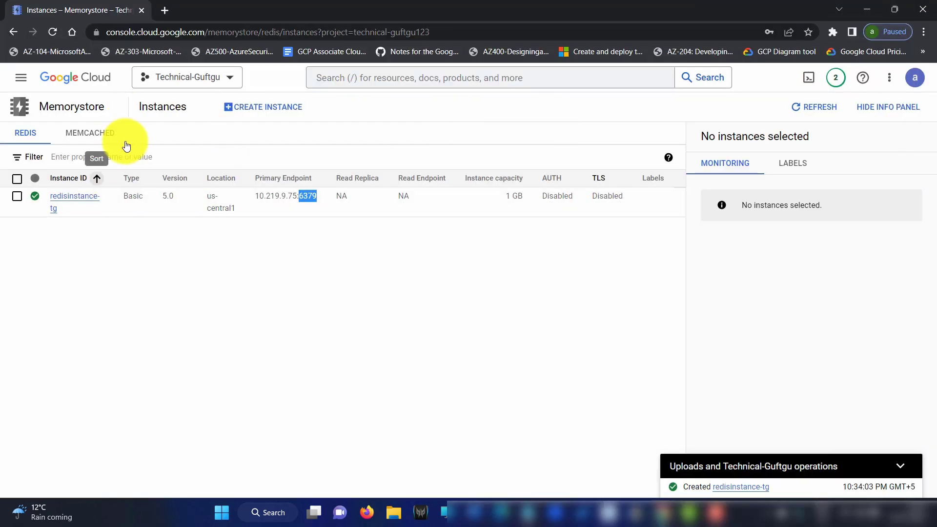
pyautogui.click(25, 84)
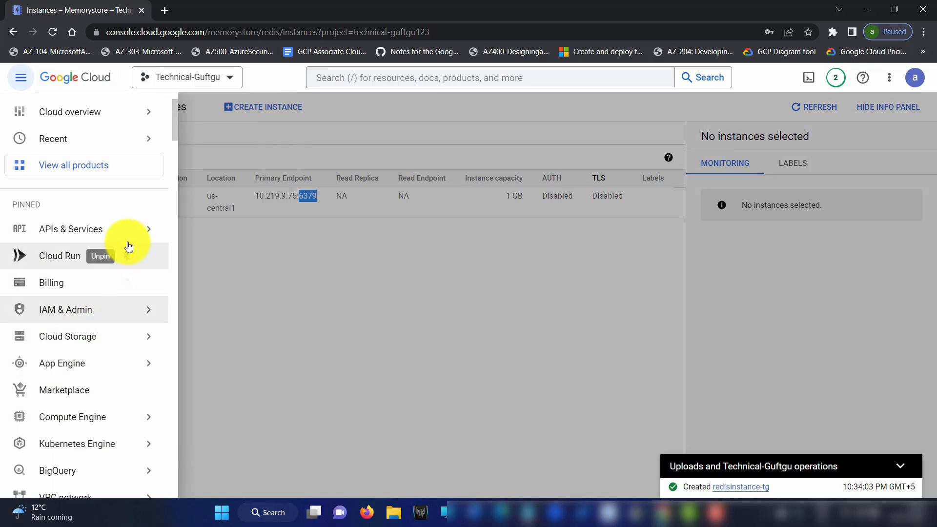
pyautogui.scroll(-1, 128, 412)
pyautogui.scroll(-3, 128, 413)
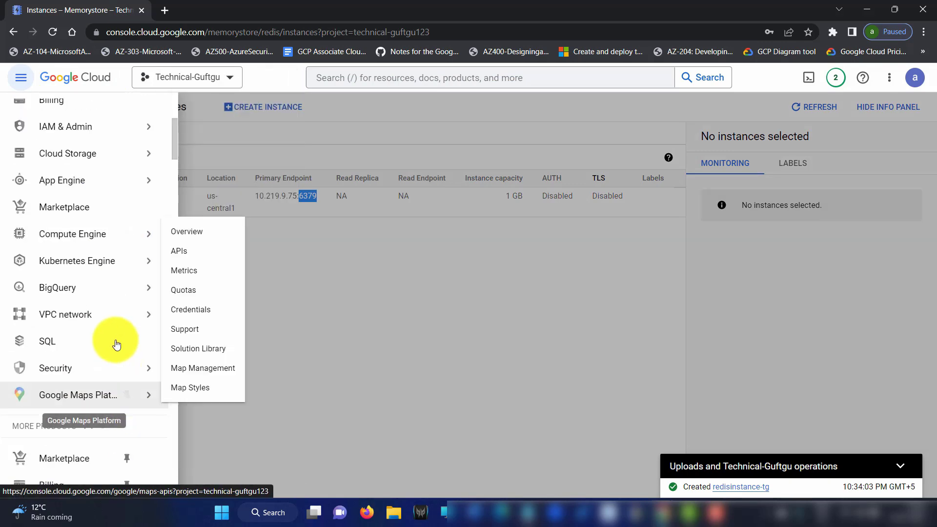
pyautogui.moveTo(116, 314)
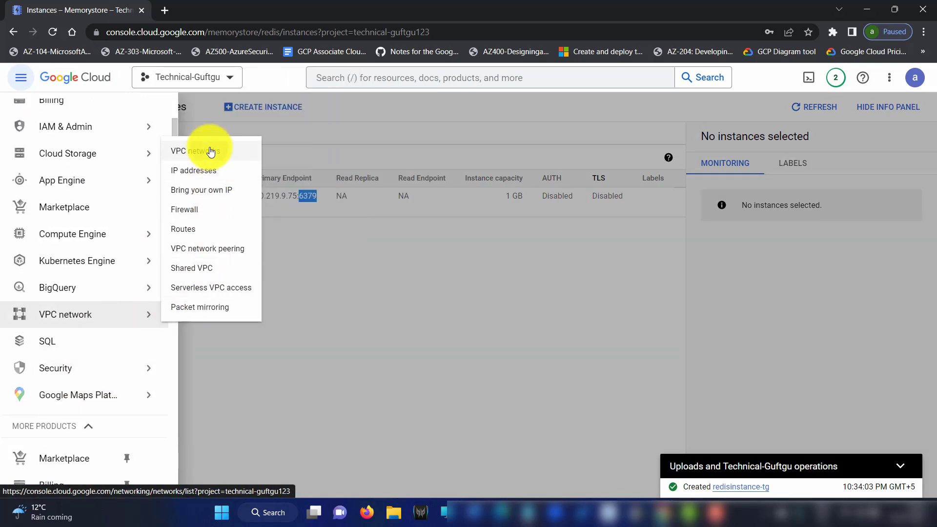
pyautogui.click(209, 152)
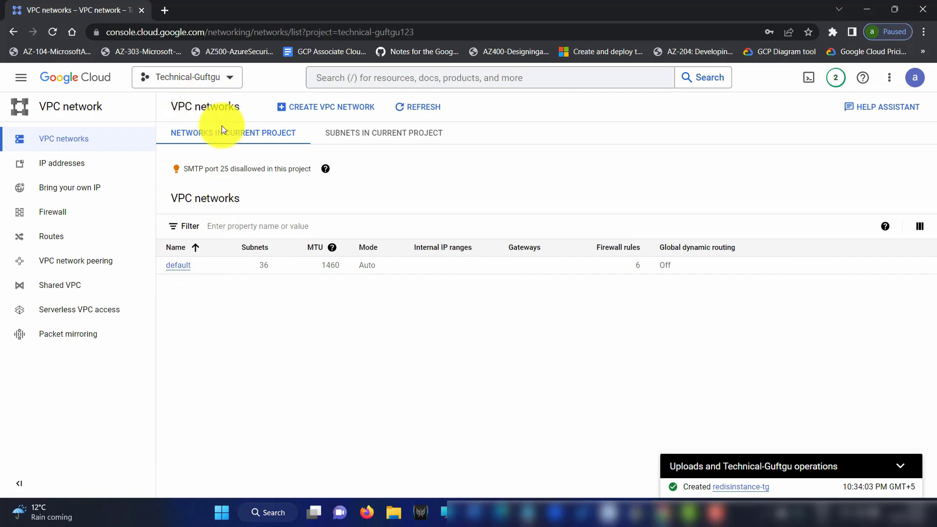
# Go to the Compute Engine VM instances list
pyautogui.click(21, 77)
pyautogui.moveTo(75, 419)
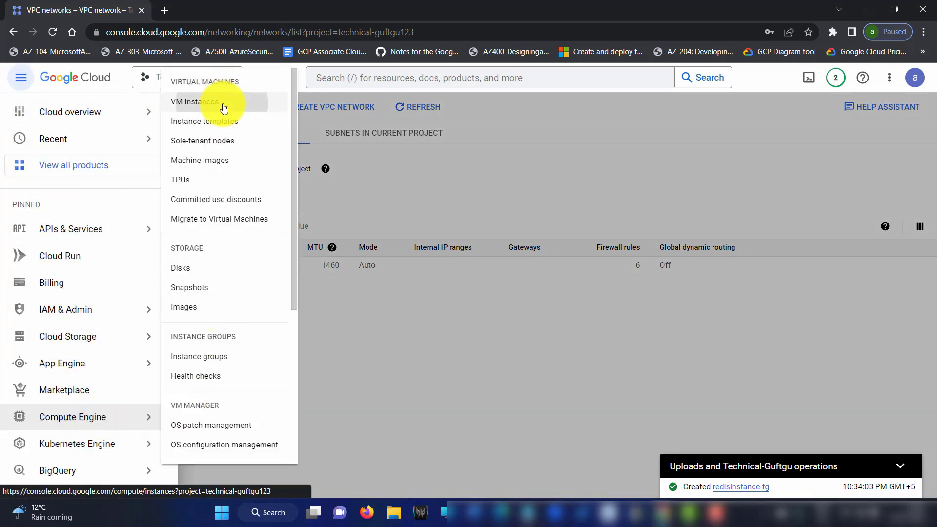
pyautogui.click(224, 104)
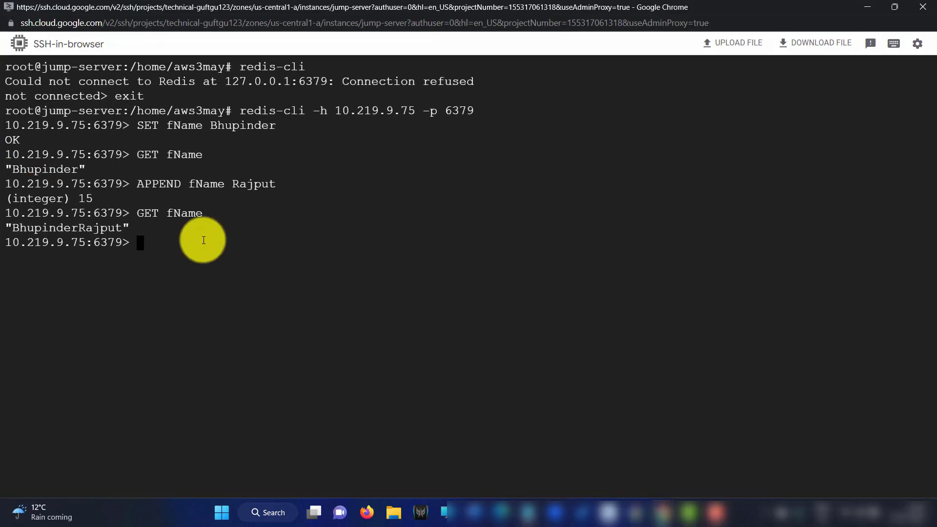
# Run EXIT to quit redis-cli, then type exit at the root shell
pyautogui.press('capslock')
pyautogui.write('EXIT')
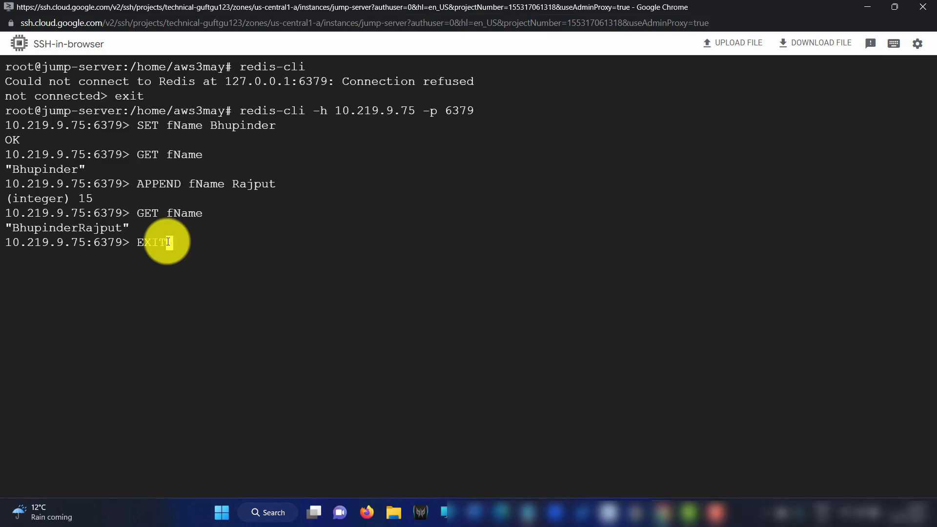
pyautogui.press('Return')
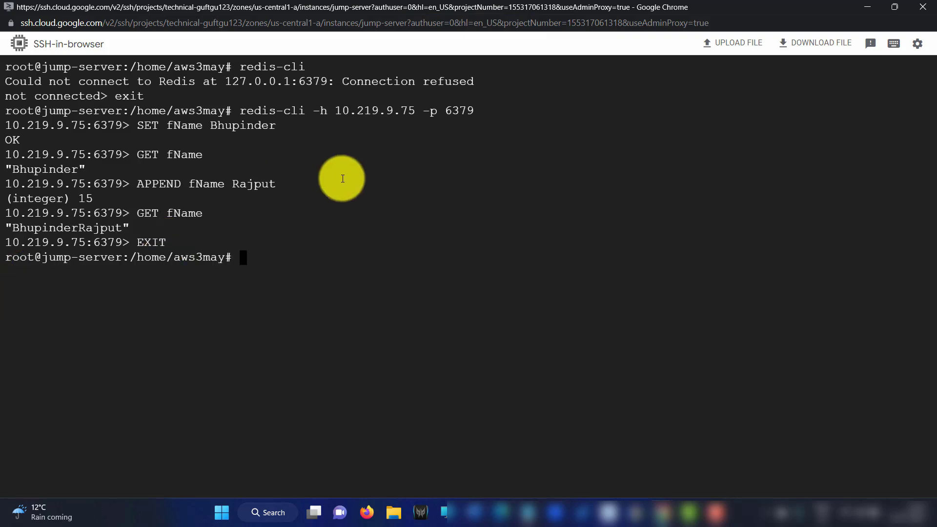
pyautogui.press('capslock')
pyautogui.write('e')
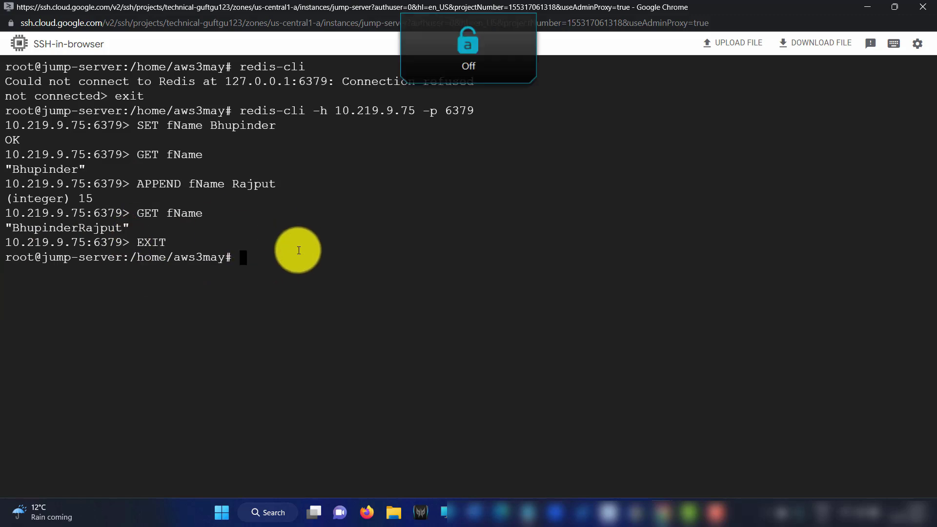
pyautogui.write('xit')
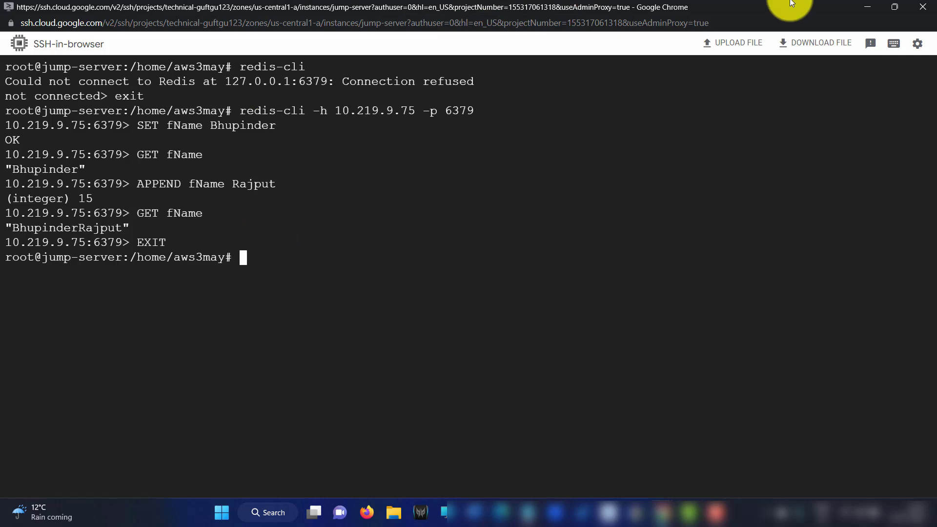
# Open the redisinstance-tg instance from the Memorystore > Redis list
pyautogui.click(894, 7)
pyautogui.click(756, 33)
pyautogui.click(21, 77)
pyautogui.scroll(-15, 94, 250)
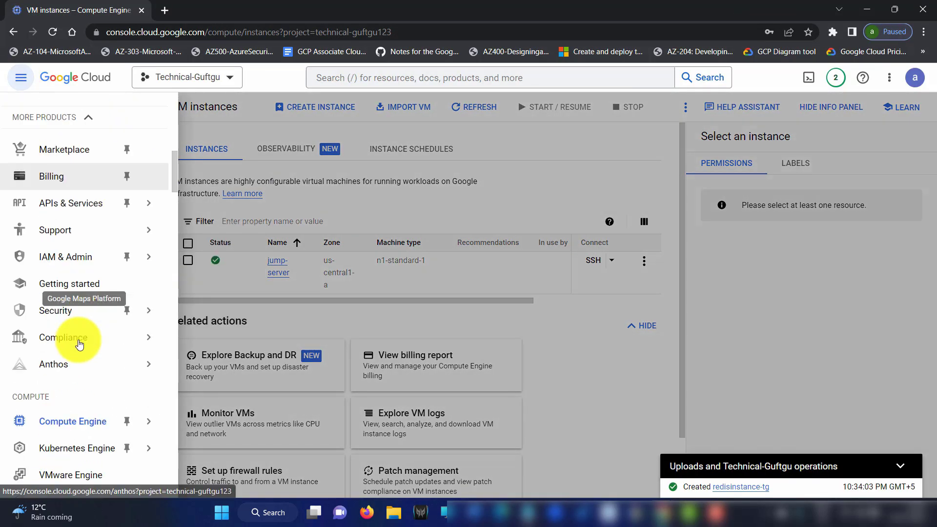
pyautogui.scroll(-3, 75, 373)
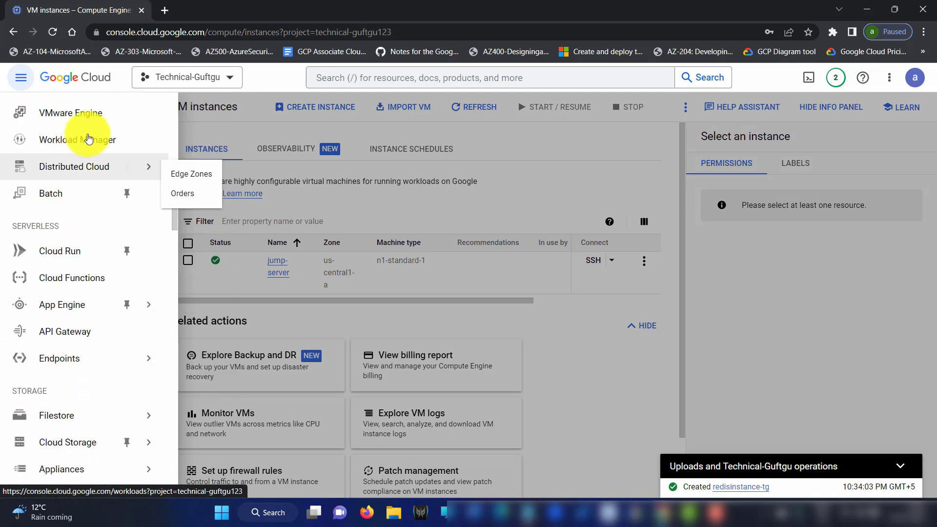
pyautogui.scroll(-4, 92, 376)
pyautogui.scroll(-3, 94, 380)
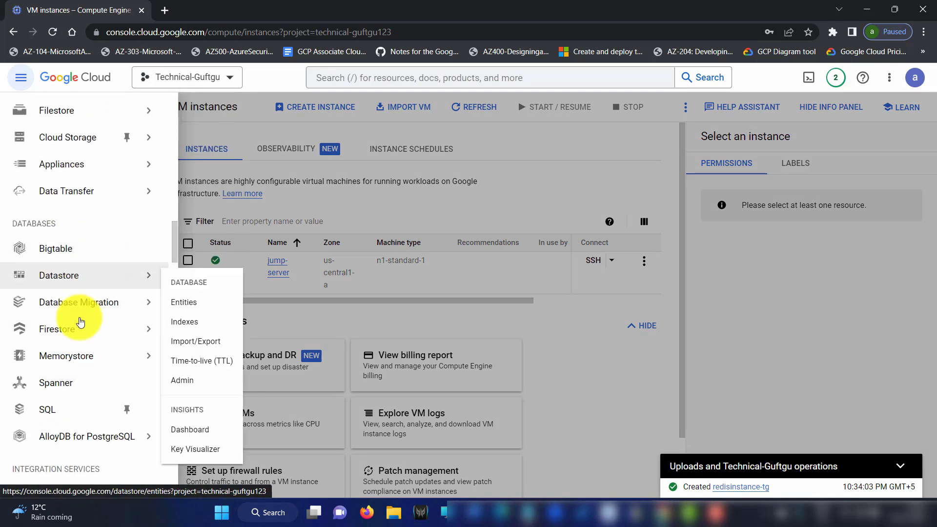
pyautogui.moveTo(93, 359)
pyautogui.click(202, 363)
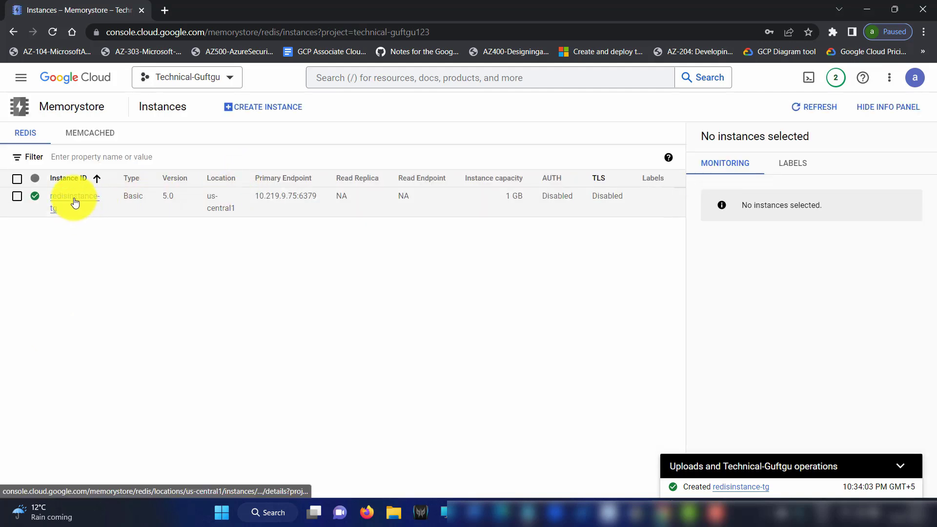
pyautogui.click(74, 200)
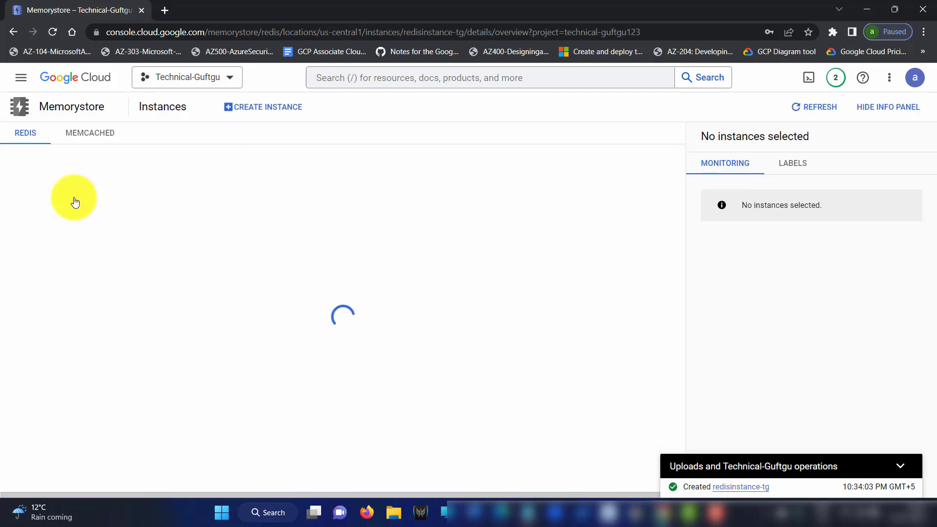
# Highlight the Ready status, inbound network bytes and $35.77/month estimated cost
pyautogui.moveTo(268, 175); pyautogui.dragTo(233, 176)
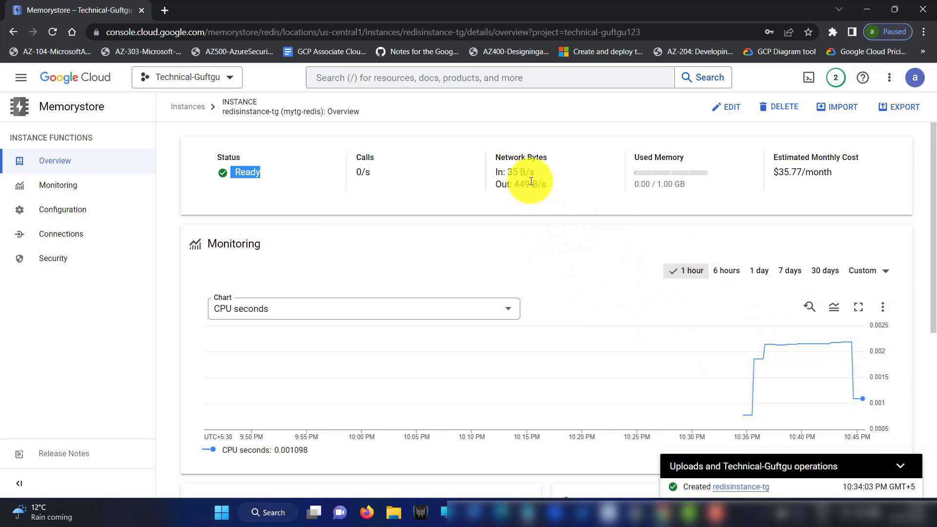
pyautogui.moveTo(540, 171); pyautogui.dragTo(510, 185)
pyautogui.click(683, 189)
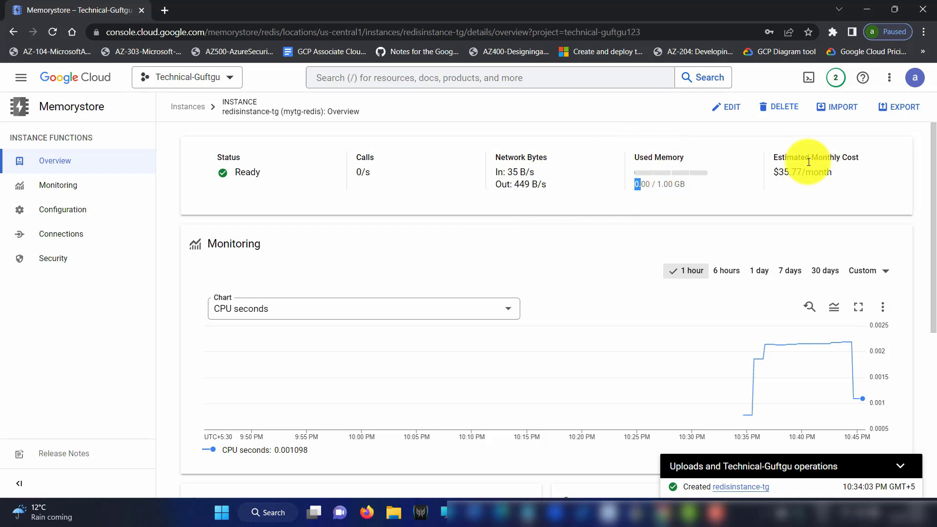
pyautogui.moveTo(857, 171); pyautogui.dragTo(789, 172)
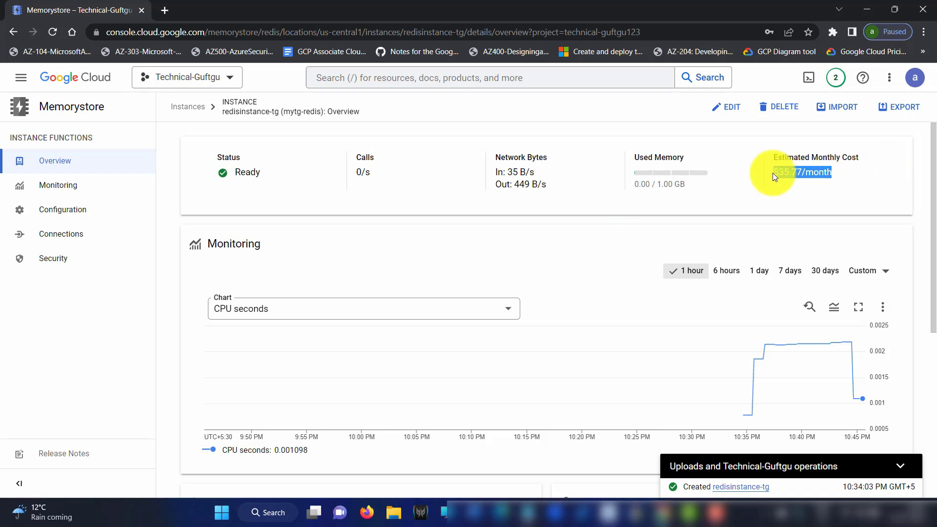
# On the edit page, type display name Technical-G and change capacity to 5, then back to 1 GB
pyautogui.click(725, 112)
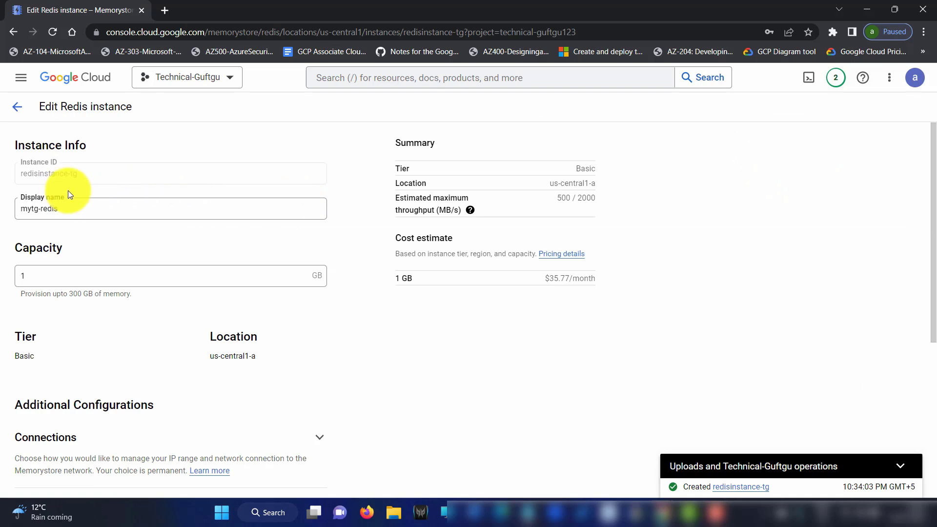
pyautogui.moveTo(90, 174); pyautogui.dragTo(47, 180)
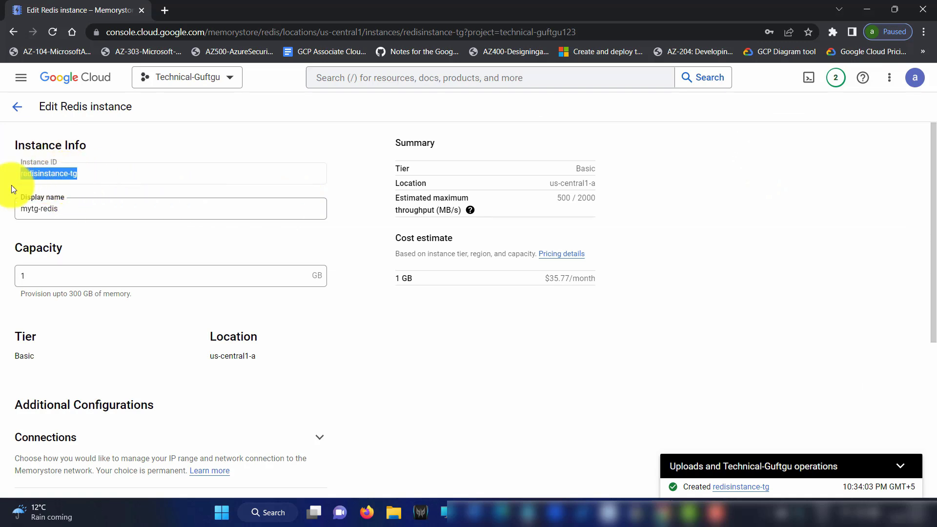
pyautogui.click(103, 147)
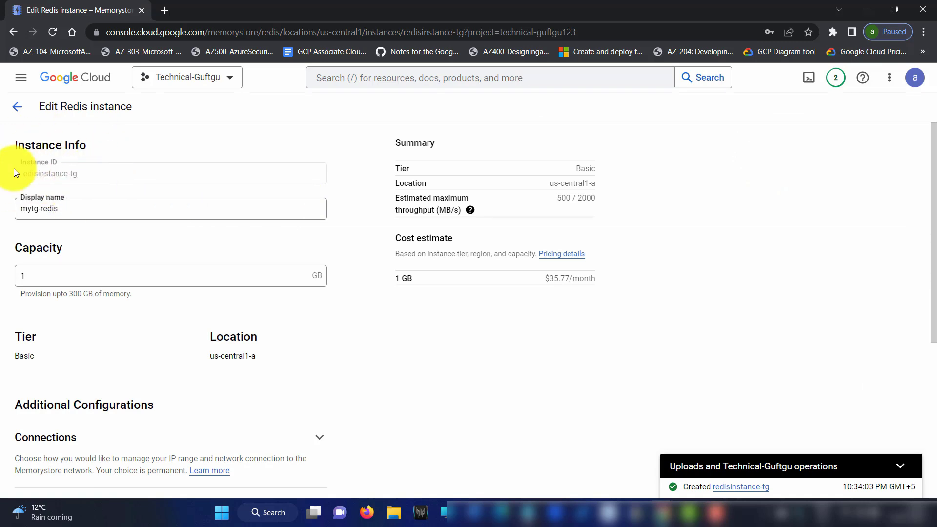
pyautogui.click(71, 210)
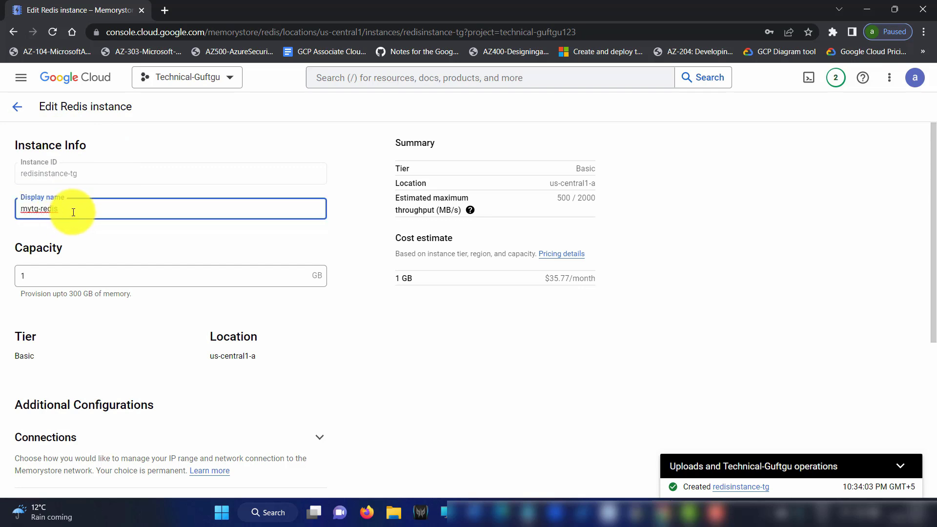
pyautogui.press('capslock')
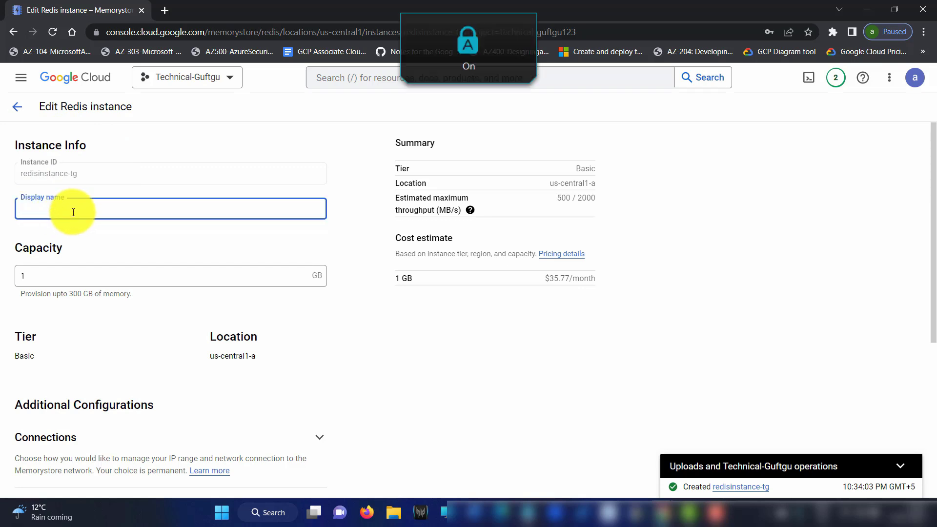
pyautogui.write('Technical-Guftgu')
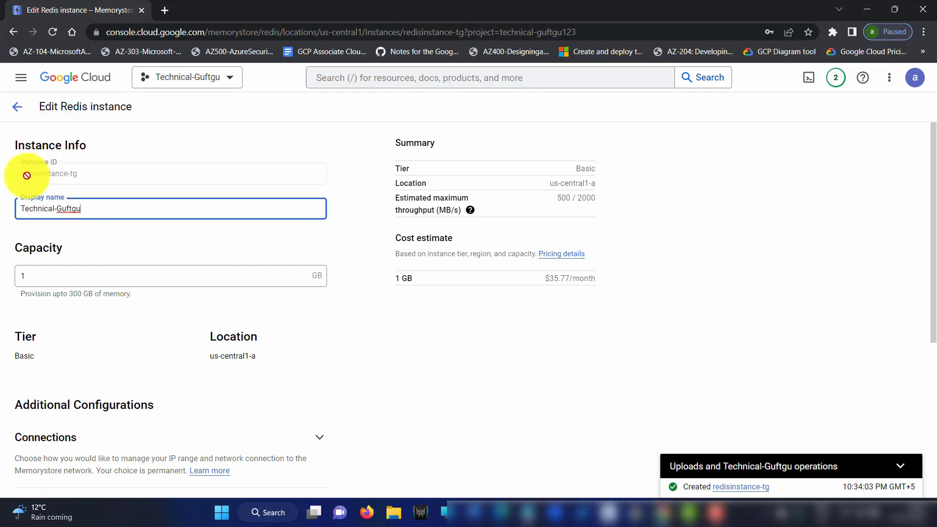
pyautogui.click(40, 281)
pyautogui.press('BackSpace')
pyautogui.write('5')
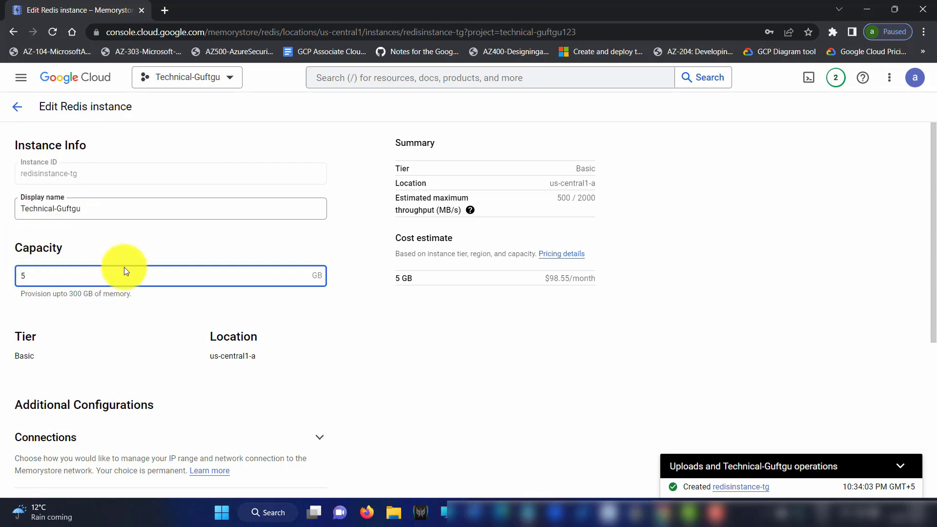
pyautogui.press('BackSpace')
pyautogui.write('1')
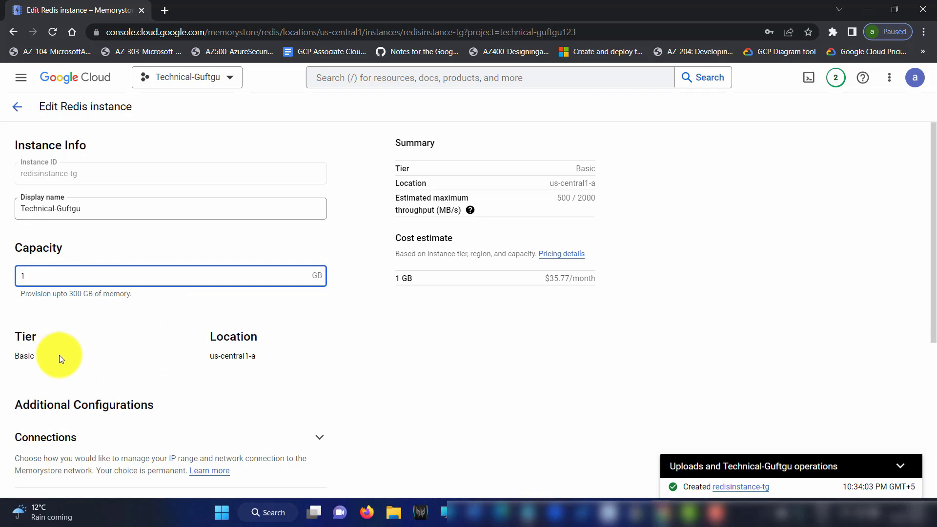
# Expand the Security, Maintenance and Configuration sections of the edit form
pyautogui.scroll(-4, 238, 322)
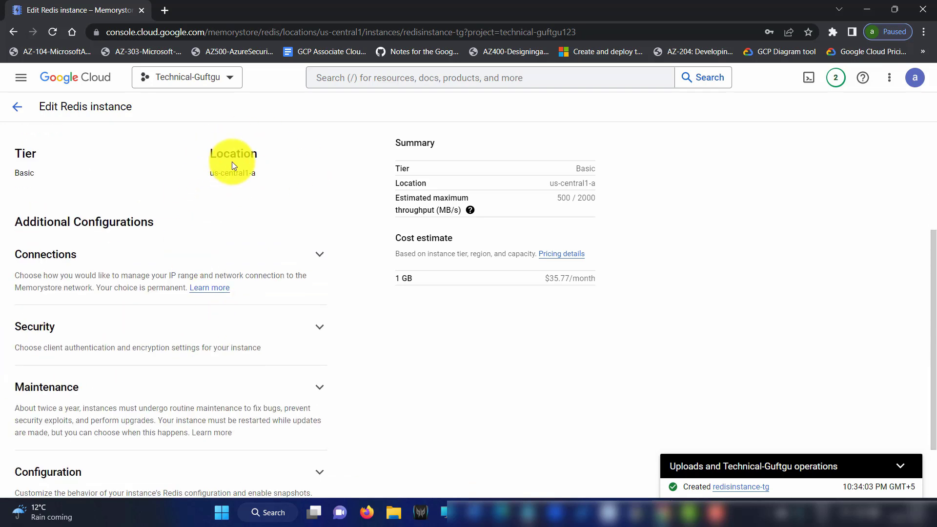
pyautogui.scroll(-2, 259, 203)
pyautogui.click(290, 250)
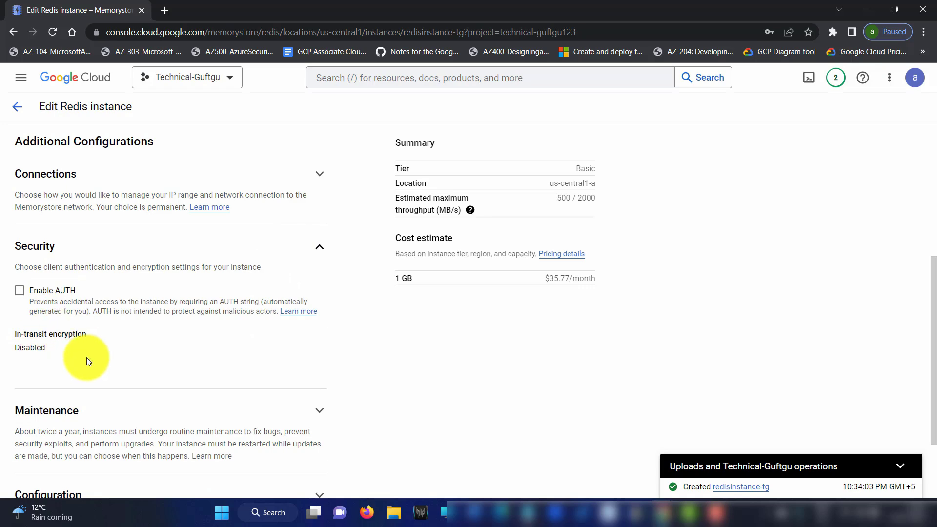
pyautogui.scroll(-1, 153, 327)
pyautogui.scroll(-2, 154, 331)
pyautogui.click(259, 317)
pyautogui.scroll(-2, 156, 329)
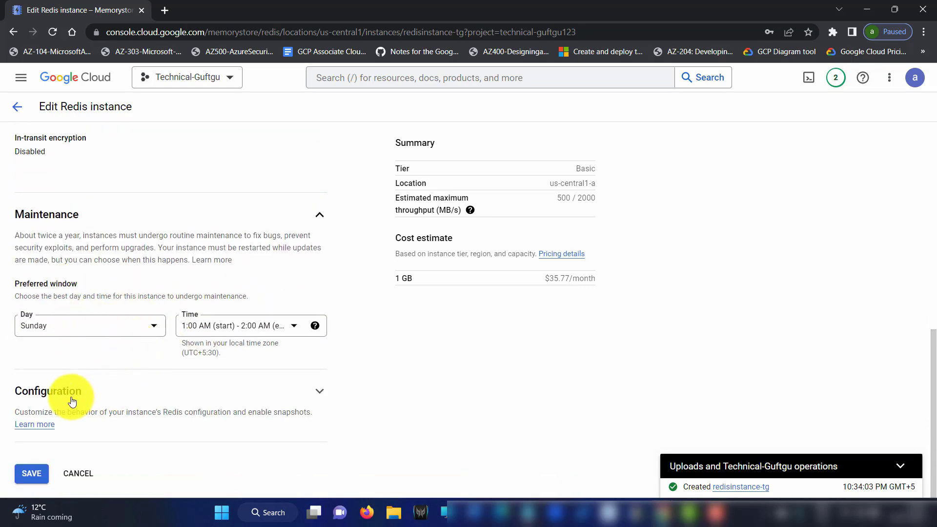
pyautogui.click(270, 393)
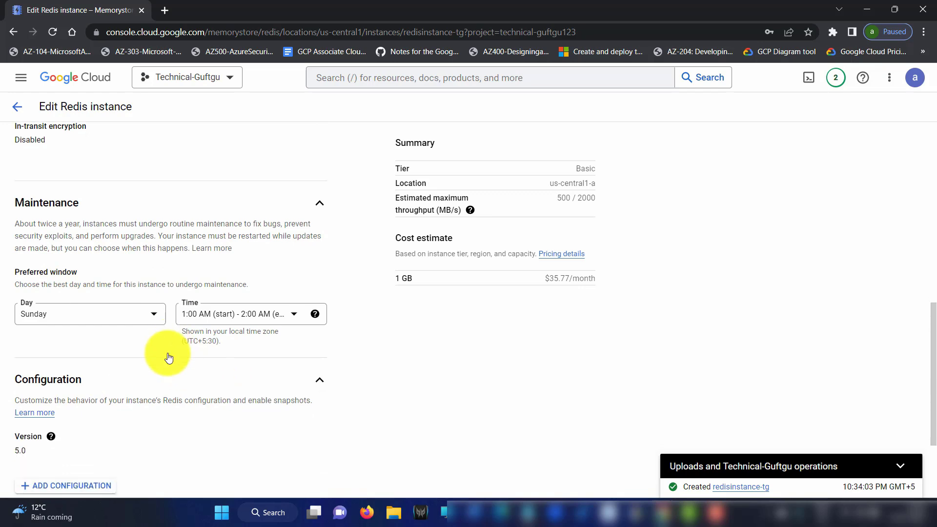
pyautogui.scroll(-3, 168, 354)
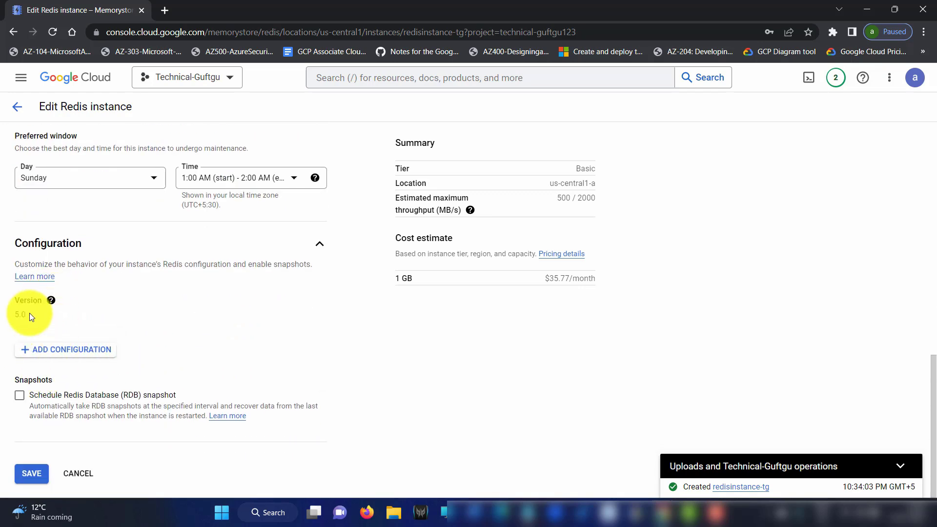
# Add an activedefrag configuration row, delete it, and cancel the edits
pyautogui.click(42, 353)
pyautogui.click(105, 360)
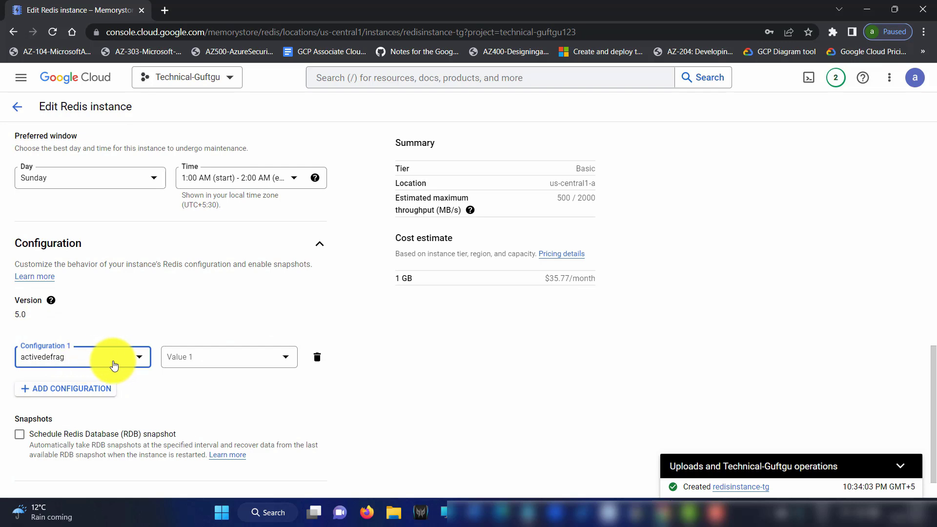
pyautogui.click(230, 362)
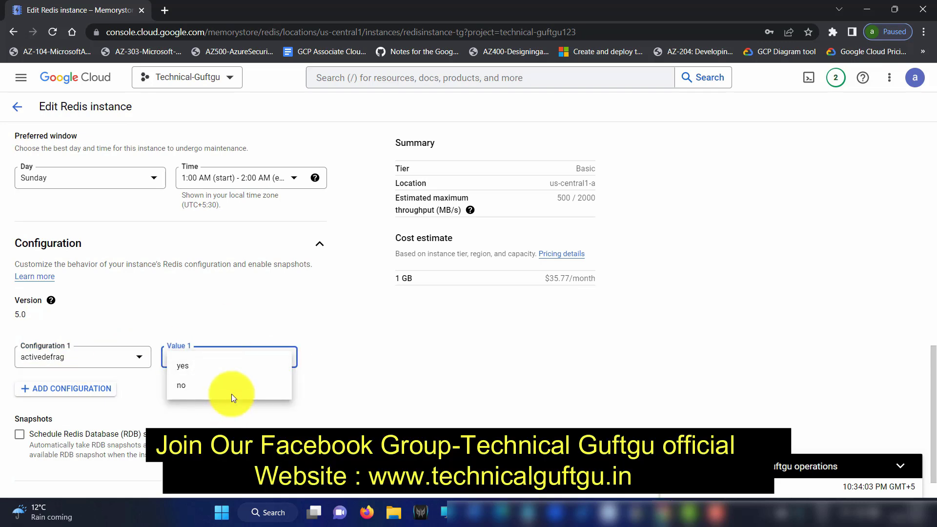
pyautogui.click(319, 358)
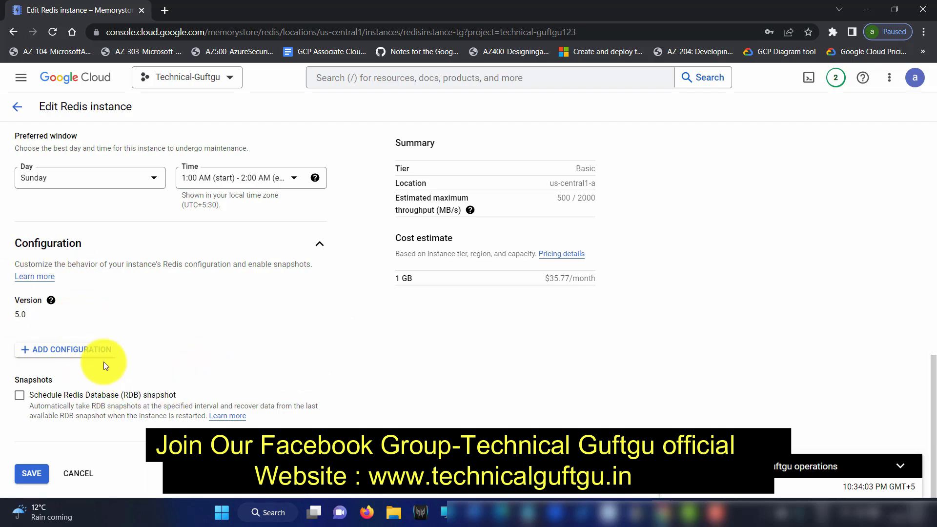
pyautogui.click(84, 473)
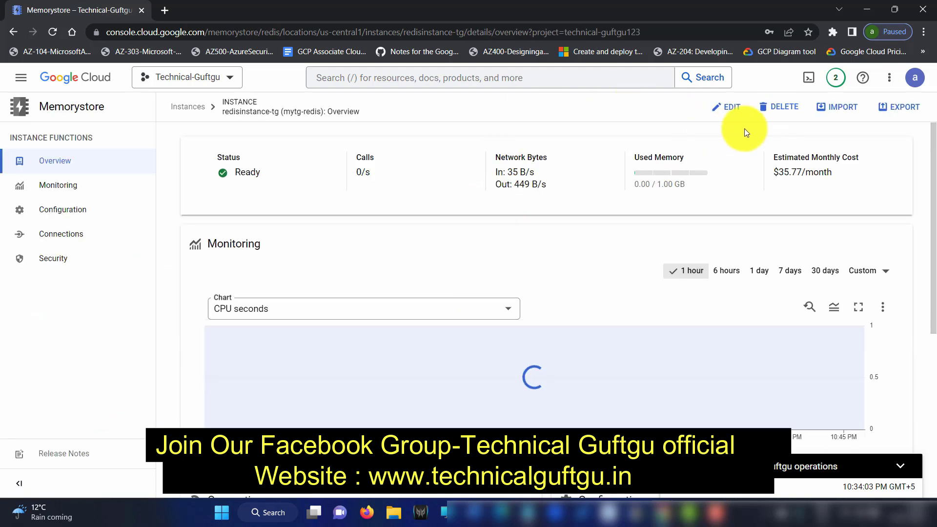
pyautogui.click(737, 112)
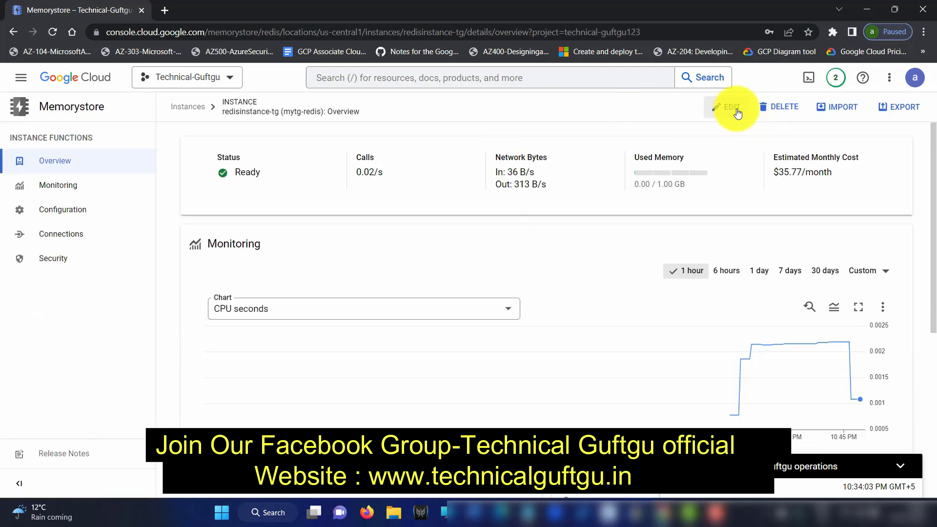
pyautogui.click(833, 111)
pyautogui.click(103, 177)
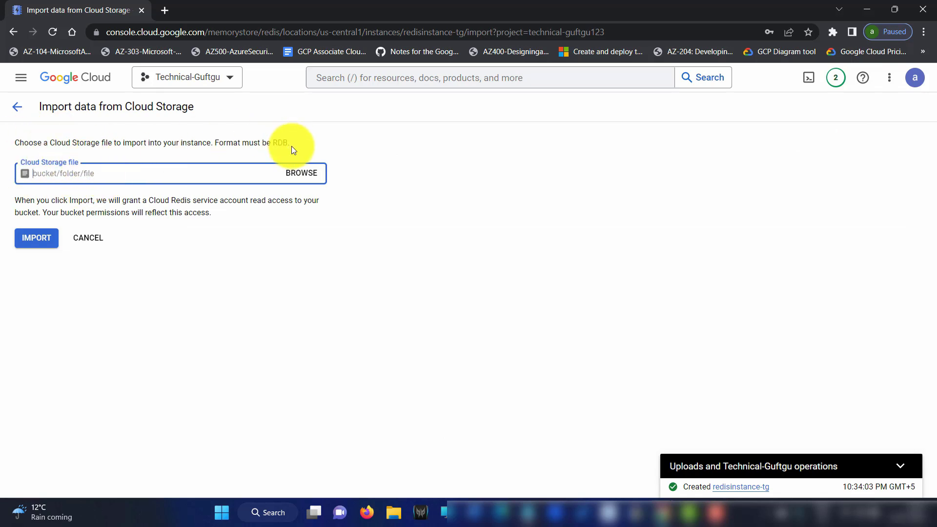
pyautogui.moveTo(292, 146); pyautogui.dragTo(270, 145)
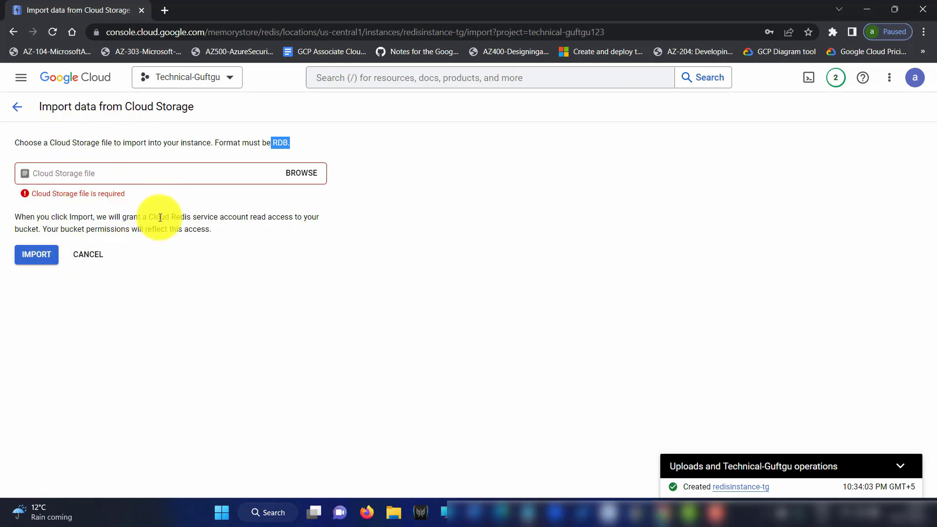
pyautogui.moveTo(164, 217); pyautogui.dragTo(298, 212)
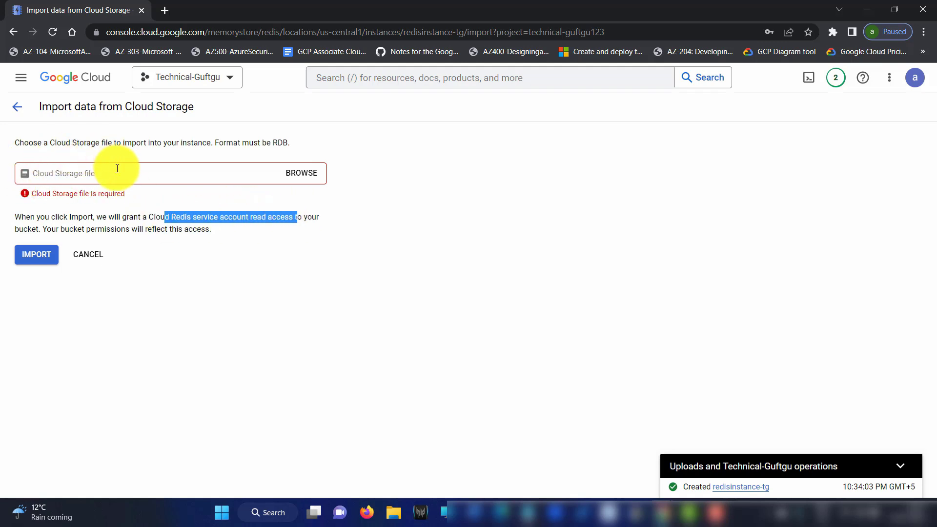
pyautogui.click(17, 107)
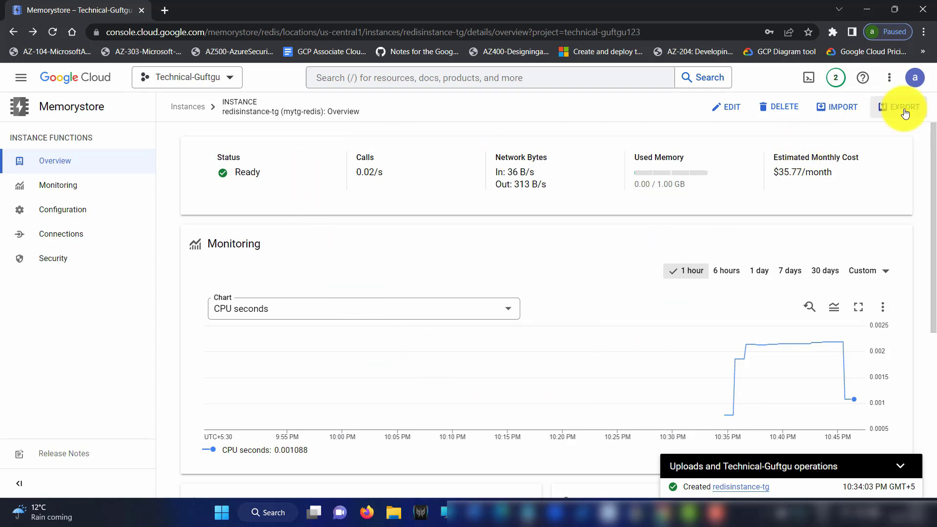
# Export the instance to the suggested Memorystore-redisinstance-tg .rdb file in the gcf-sources bucket
pyautogui.click(904, 110)
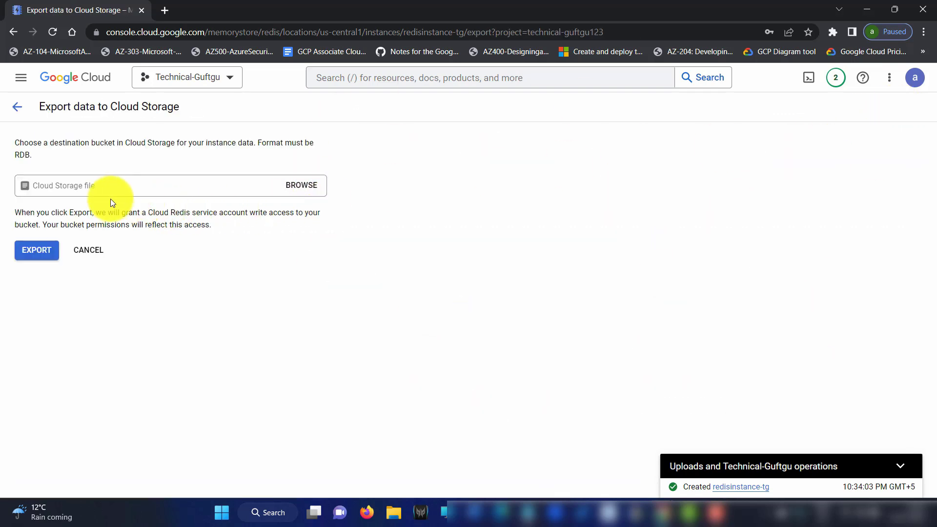
pyautogui.click(300, 189)
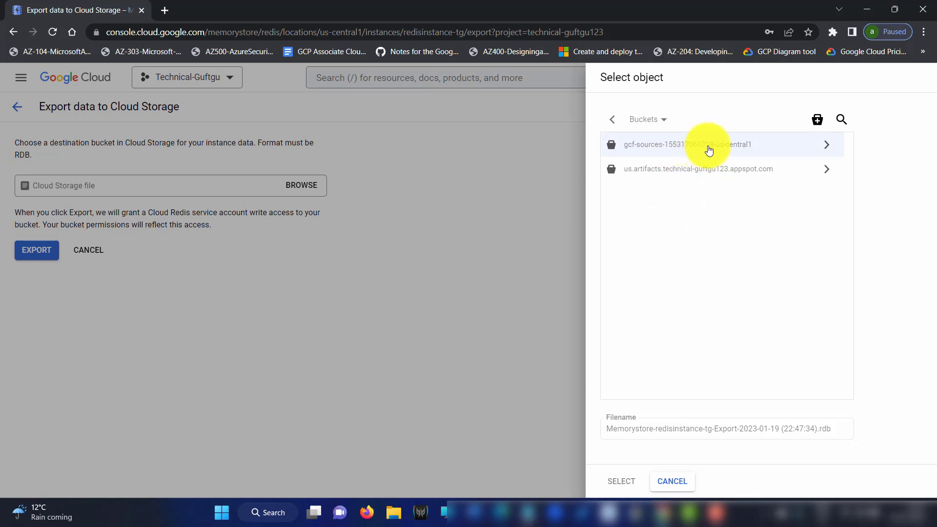
pyautogui.click(826, 146)
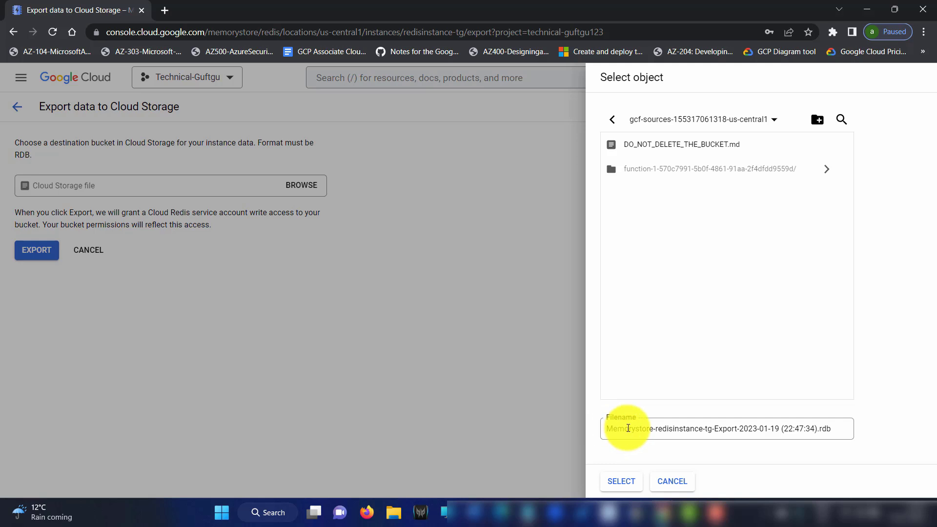
pyautogui.tripleClick(713, 432)
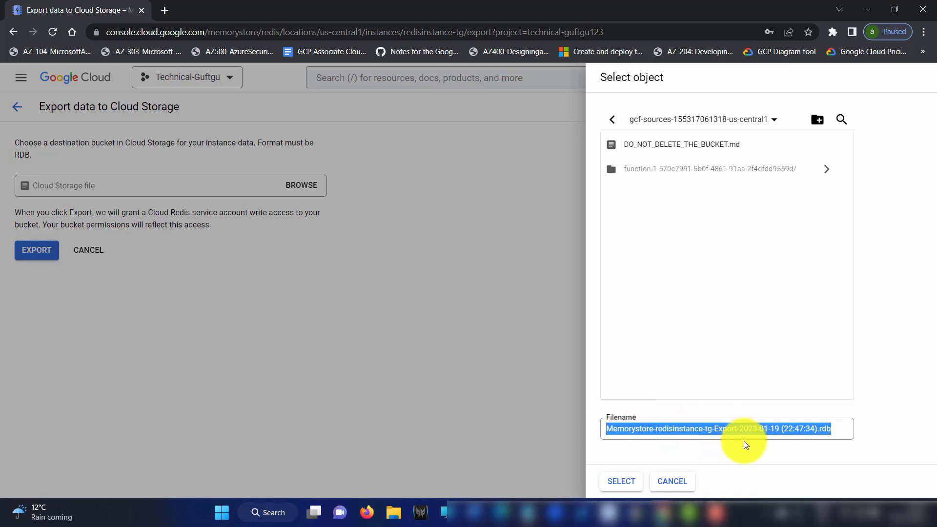
pyautogui.doubleClick(824, 430)
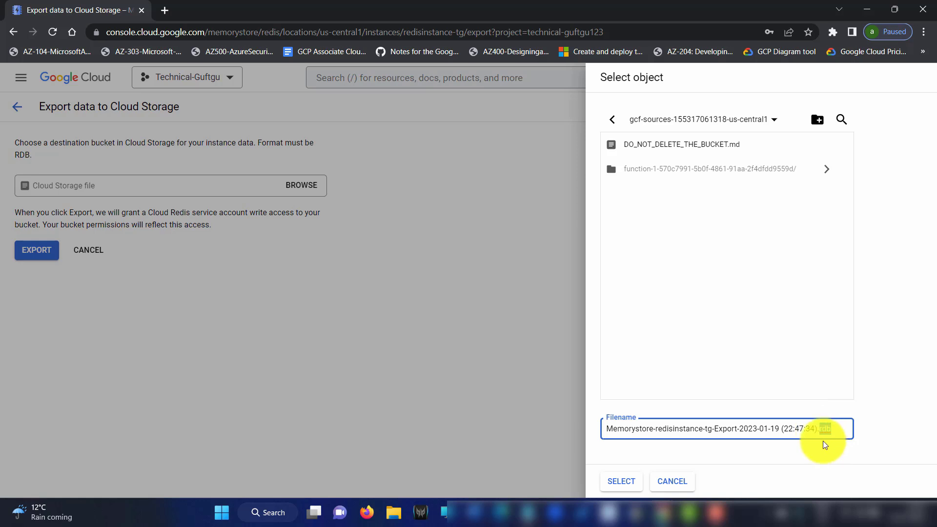
pyautogui.click(620, 483)
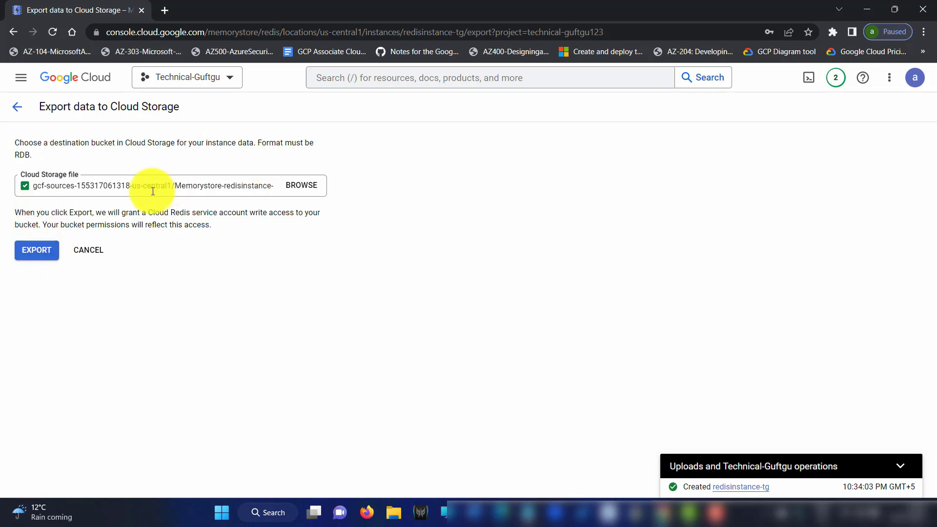
pyautogui.moveTo(45, 183); pyautogui.dragTo(273, 190)
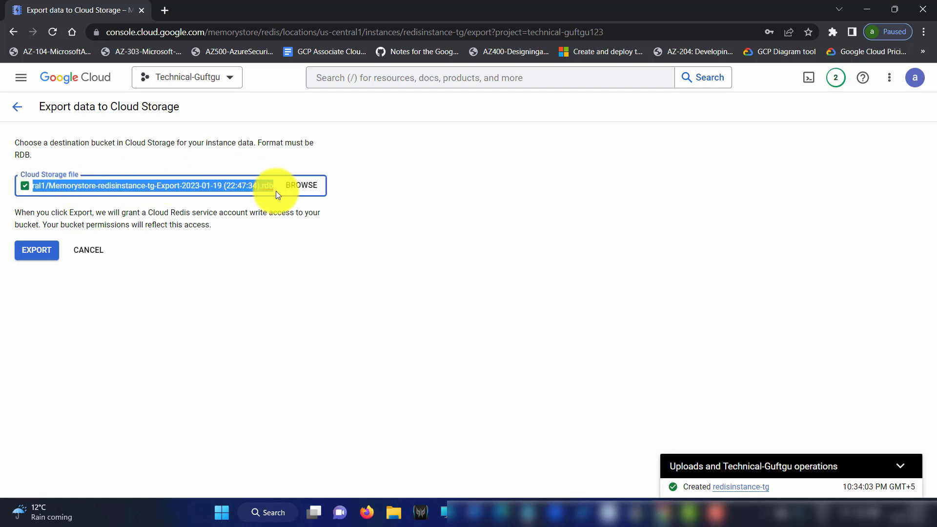
pyautogui.click(39, 252)
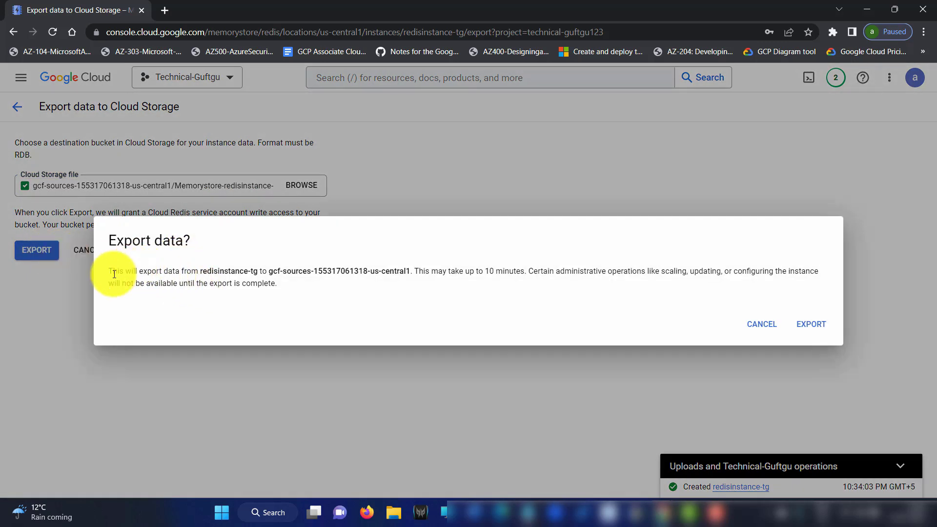
pyautogui.moveTo(126, 271); pyautogui.dragTo(530, 267)
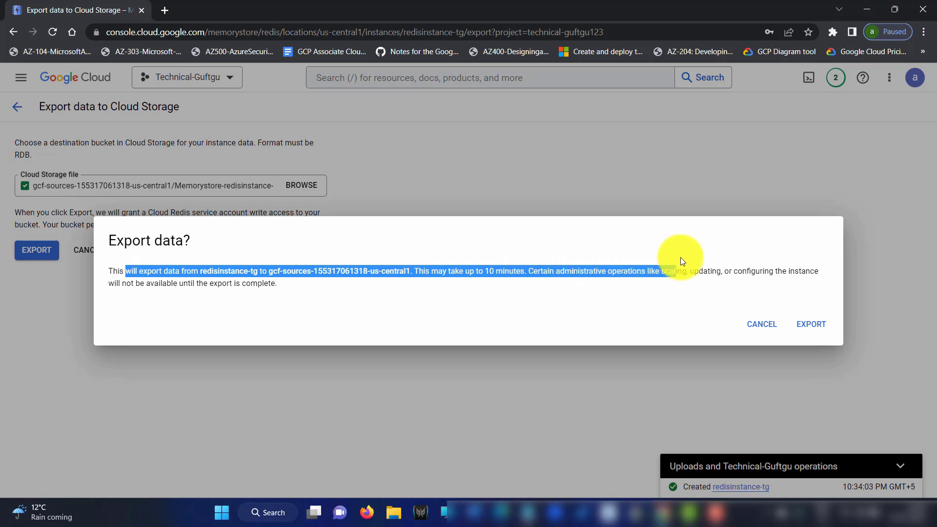
pyautogui.moveTo(827, 255); pyautogui.dragTo(307, 300)
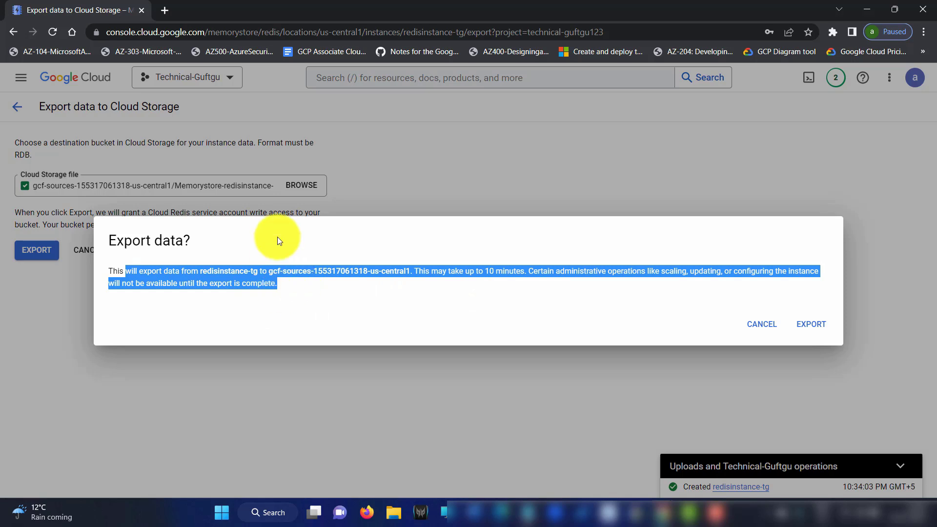
pyautogui.click(208, 299)
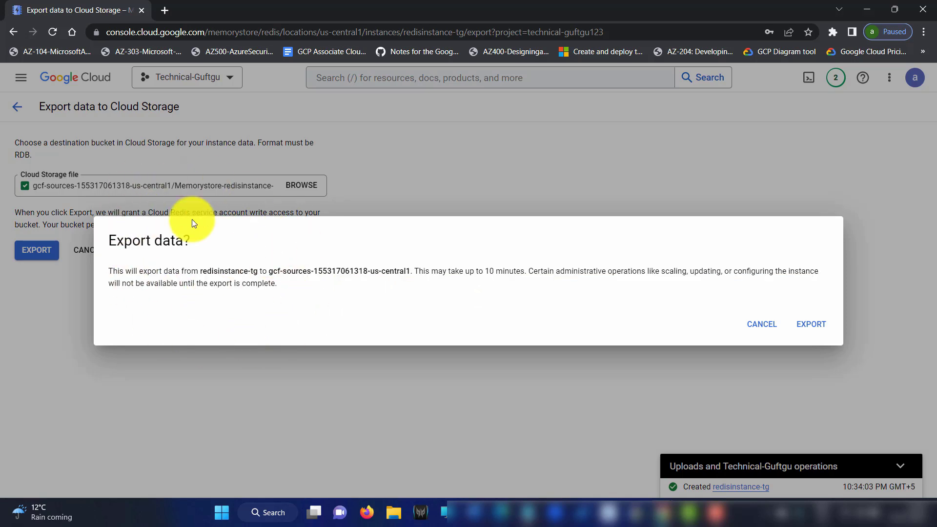
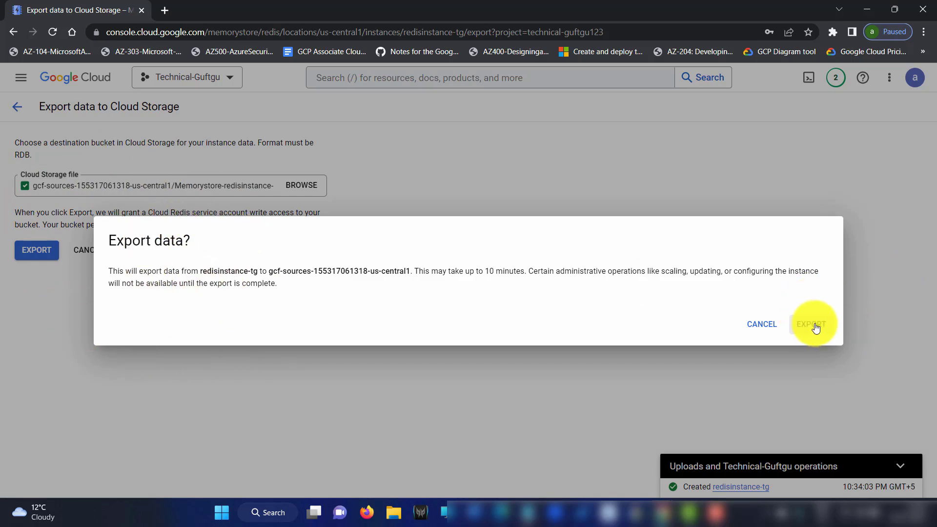
# Cancel the Cloud Storage export and scroll through the redisinstance-tg overview (Ready, Basic, 1 GB)
pyautogui.click(752, 325)
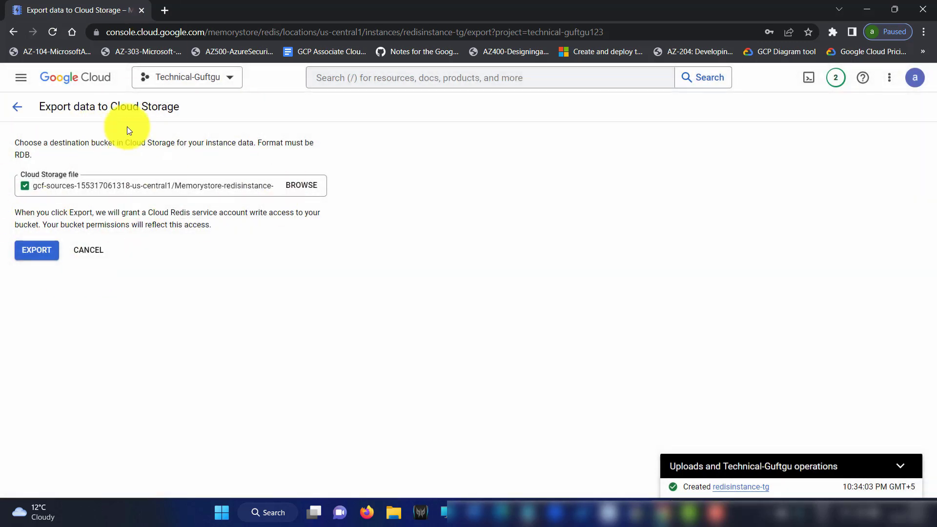
pyautogui.click(91, 250)
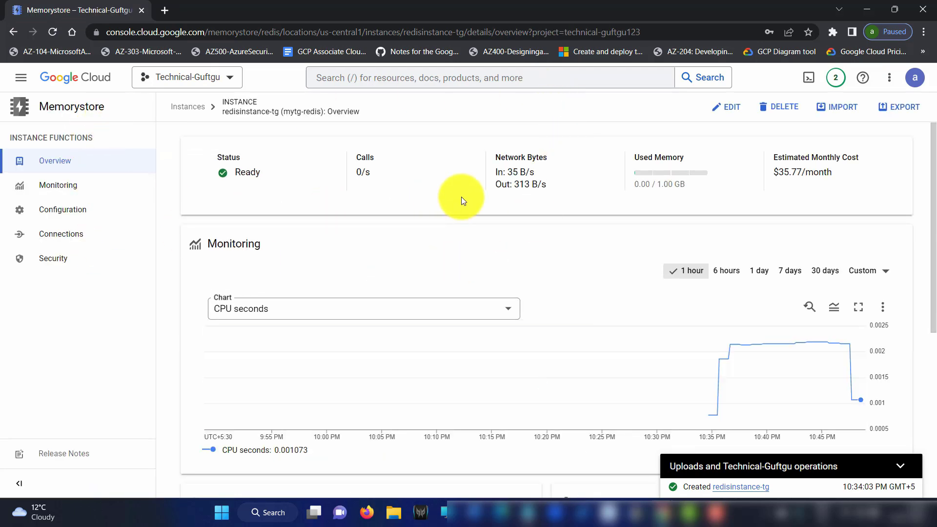
pyautogui.scroll(-4, 288, 227)
pyautogui.scroll(-2, 286, 227)
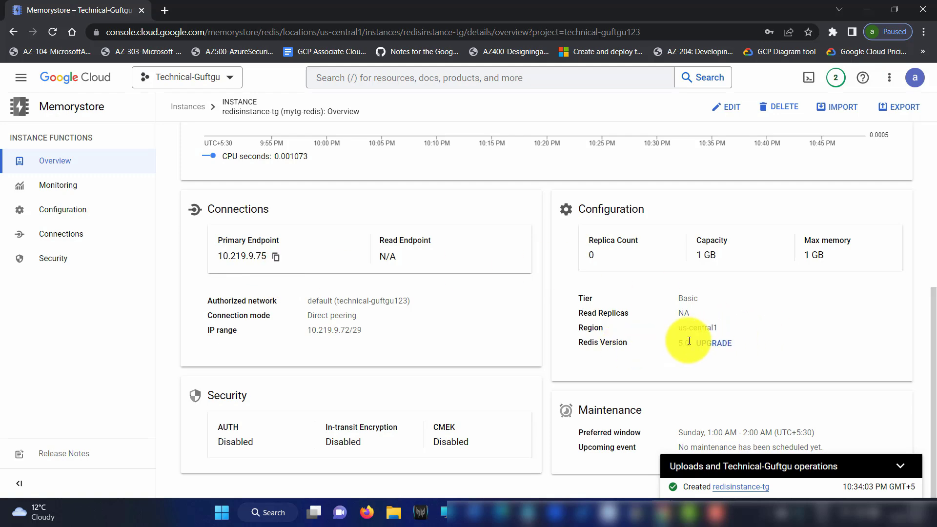
pyautogui.click(718, 344)
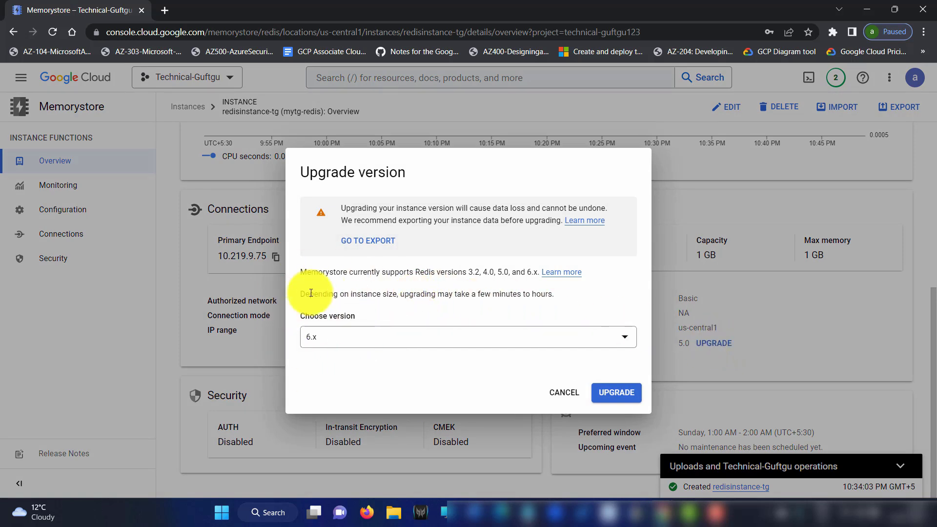
pyautogui.click(350, 342)
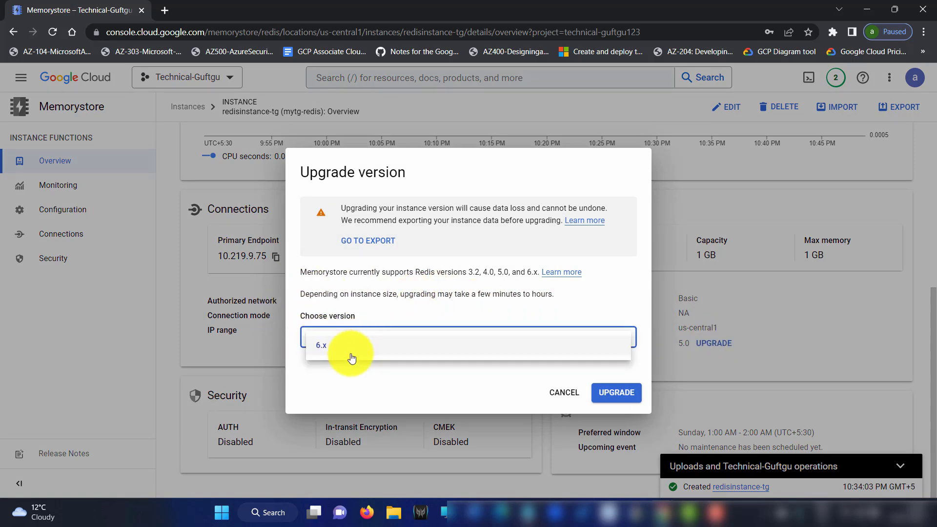
pyautogui.click(335, 337)
pyautogui.click(335, 337)
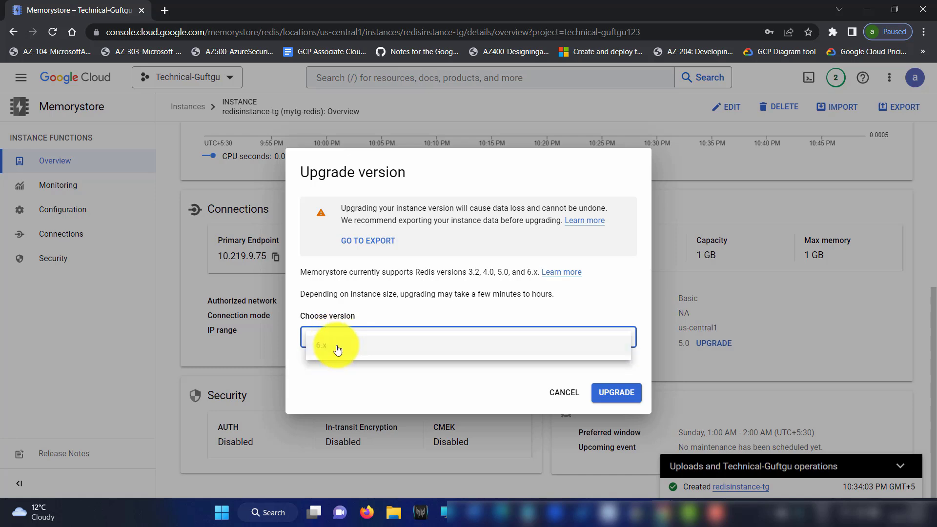
pyautogui.click(326, 344)
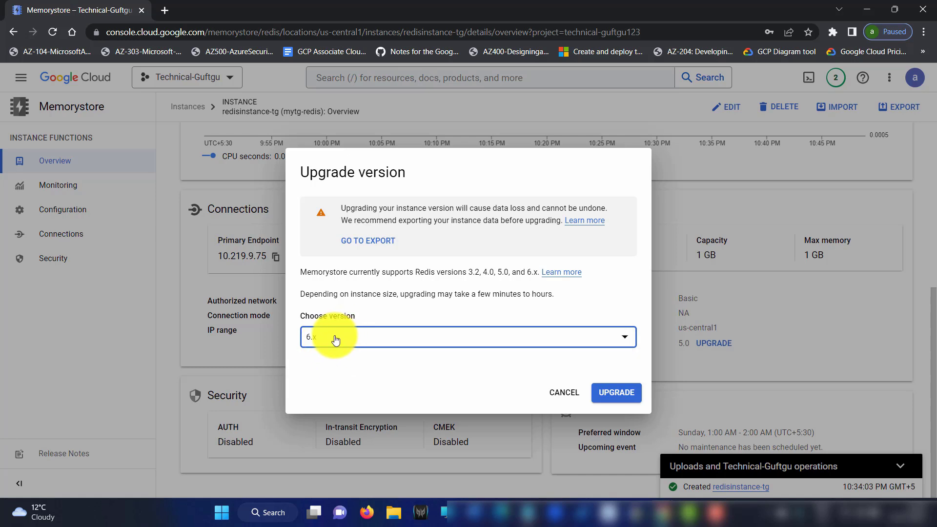
pyautogui.moveTo(494, 271); pyautogui.dragTo(465, 271)
pyautogui.click(314, 330)
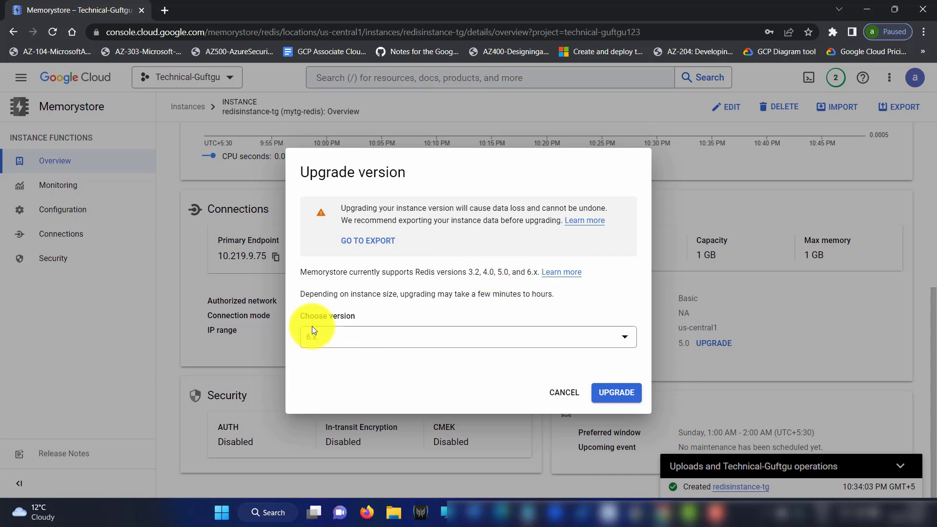
pyautogui.click(436, 311)
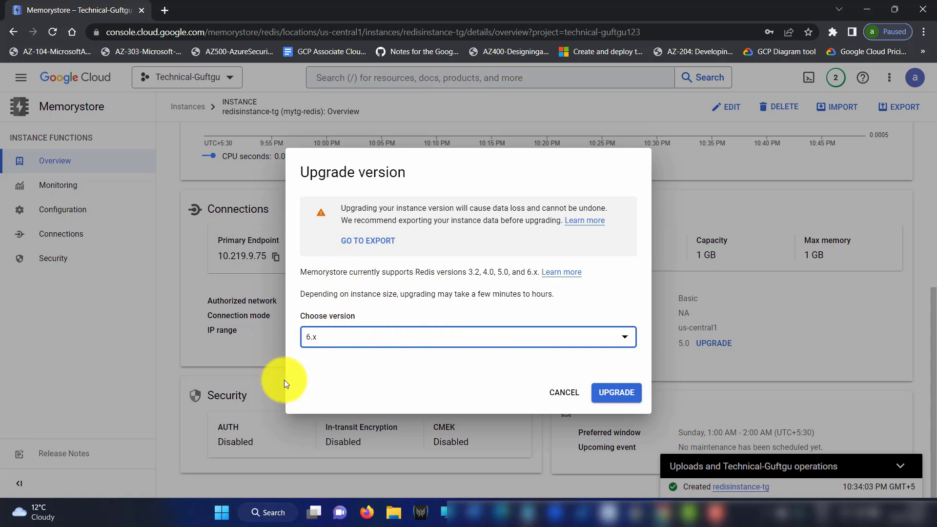
pyautogui.click(572, 402)
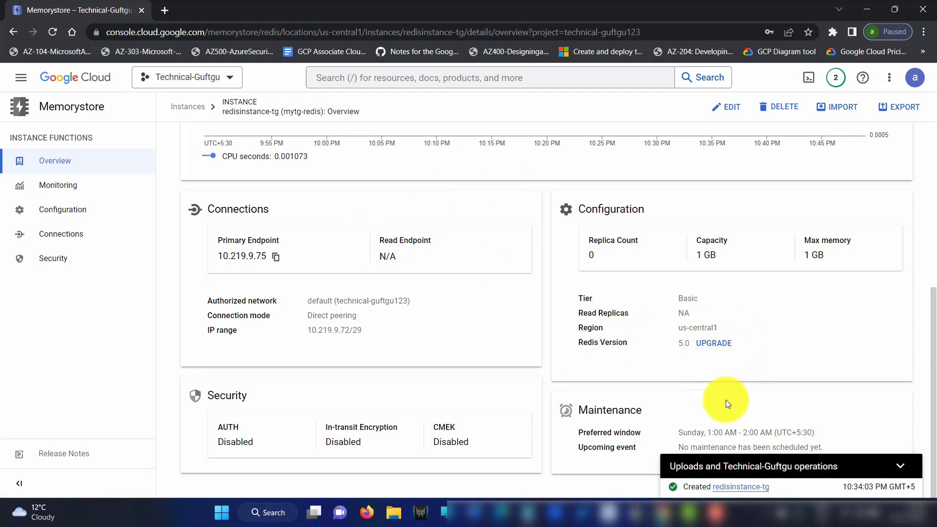
# Collapse the operations panel and view redisinstance-tg Monitoring charts, keeping the last-hour range
pyautogui.moveTo(654, 432); pyautogui.dragTo(787, 448)
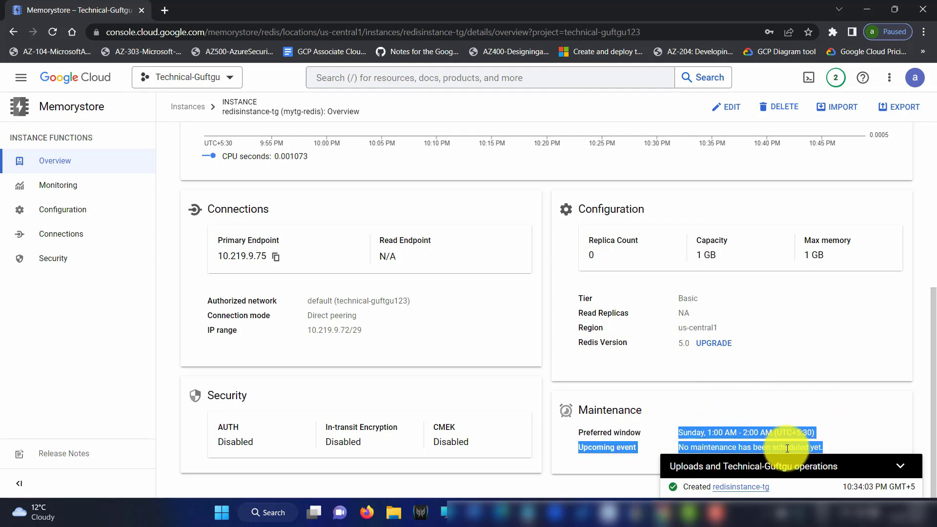
pyautogui.click(901, 466)
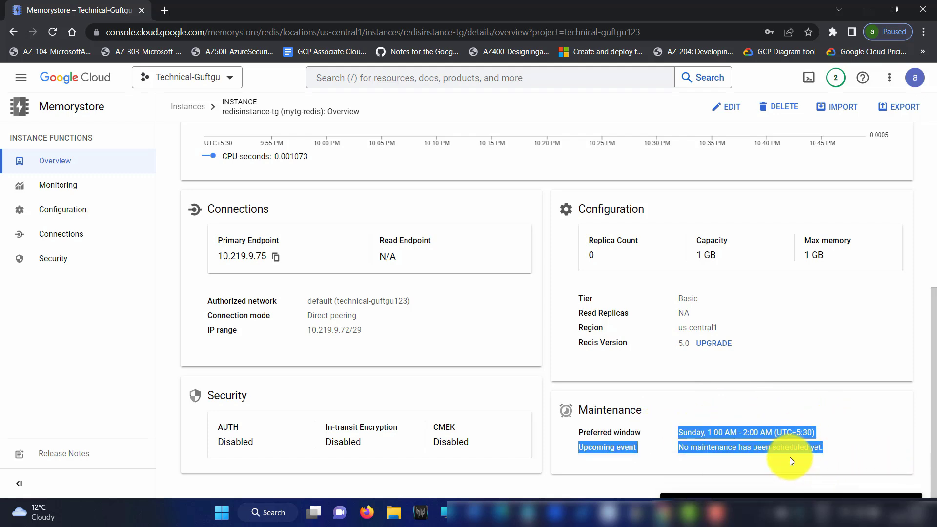
pyautogui.click(771, 416)
pyautogui.click(77, 181)
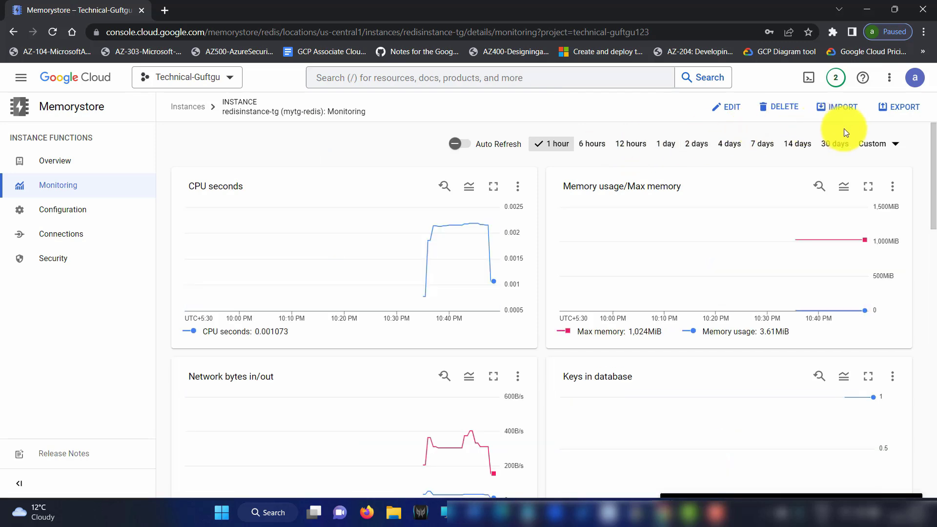
pyautogui.click(886, 147)
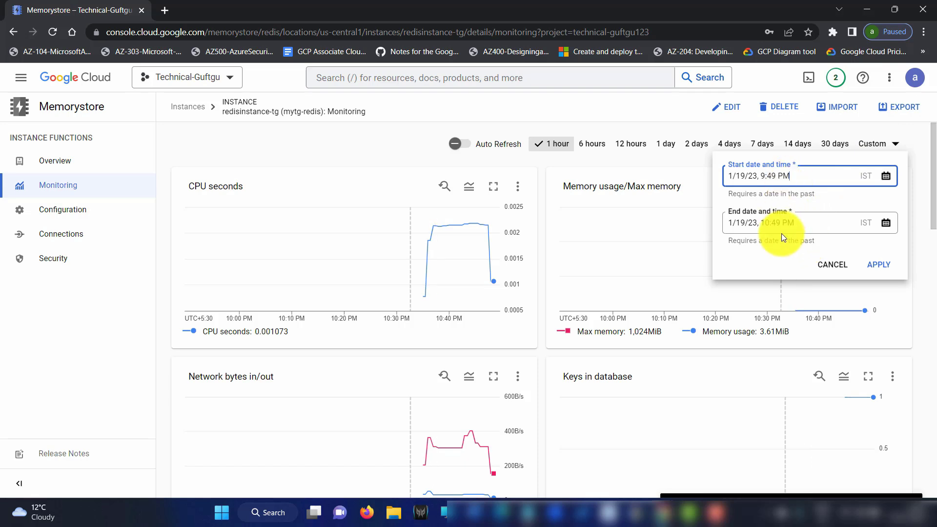
pyautogui.click(833, 264)
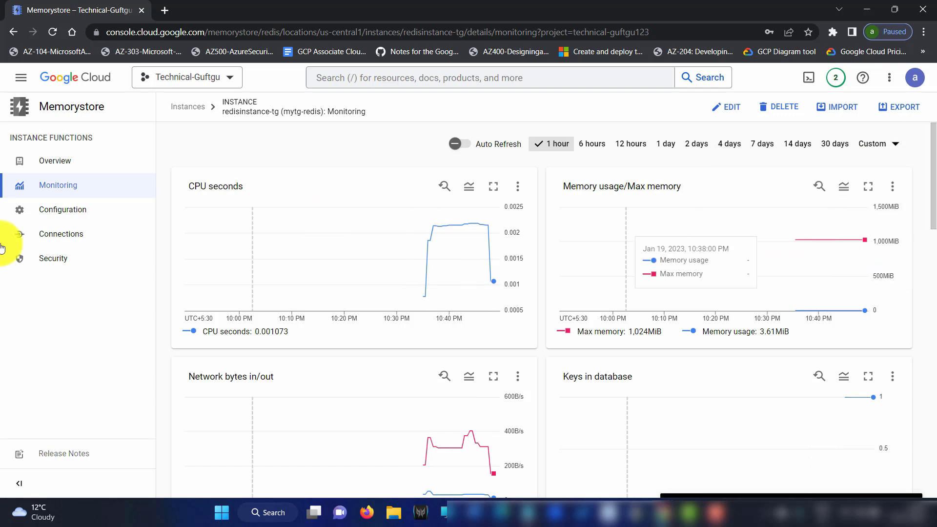
# Check the Configuration page's estimated monthly cost, then confirm AUTH, encryption and CMEK are Disabled
pyautogui.click(77, 213)
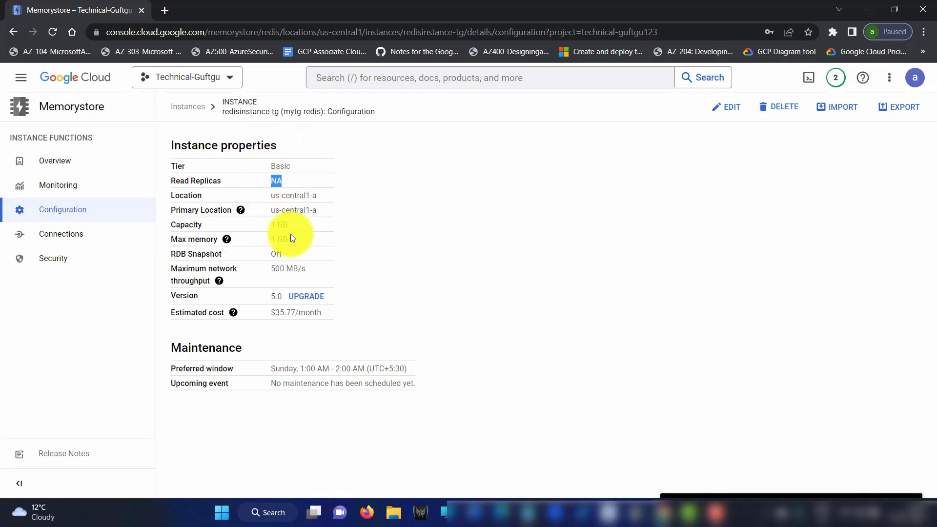
pyautogui.moveTo(326, 294); pyautogui.dragTo(382, 320)
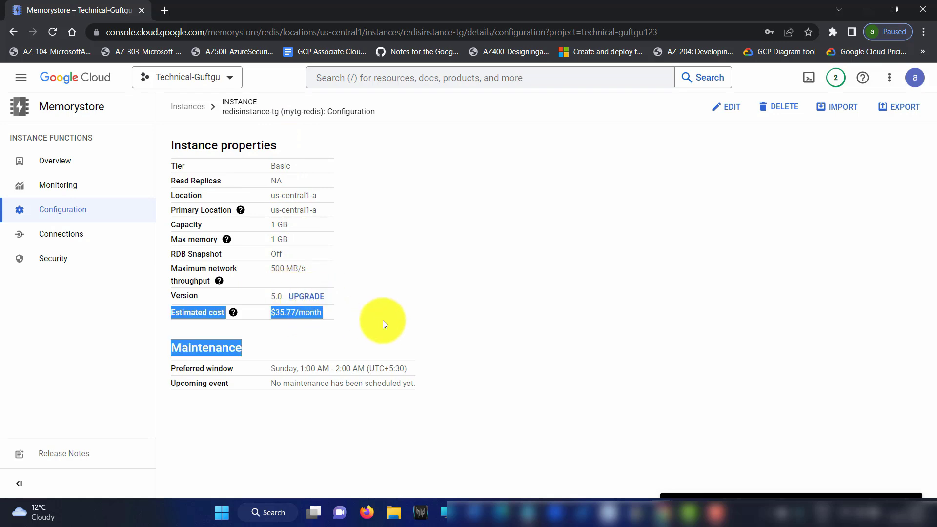
pyautogui.click(351, 336)
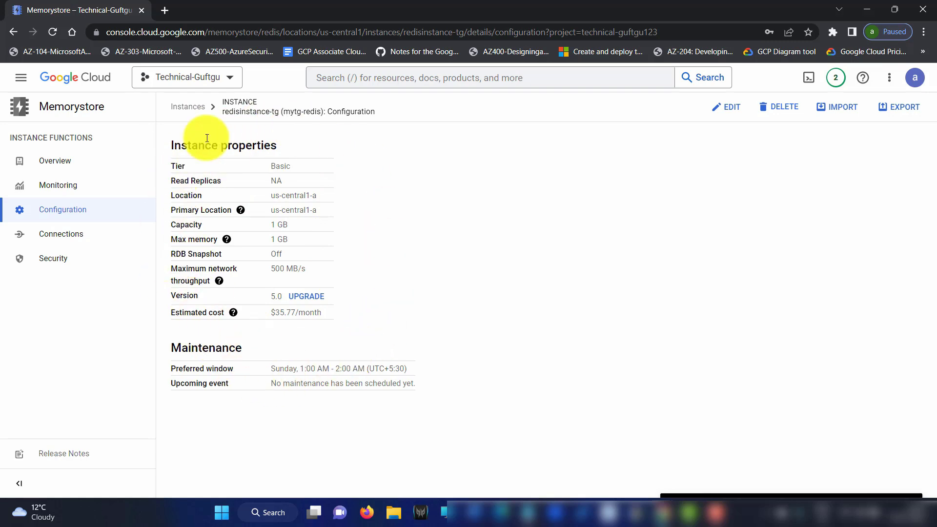
pyautogui.click(69, 259)
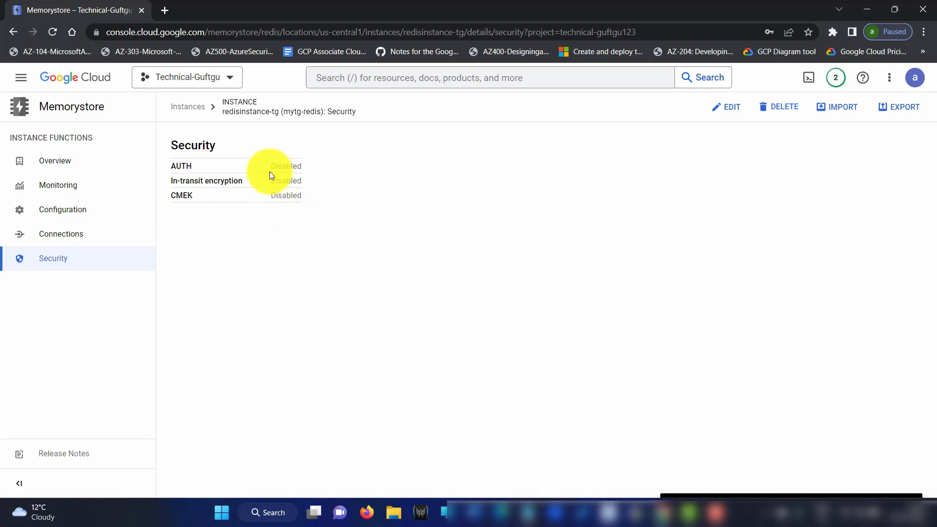
pyautogui.moveTo(268, 174); pyautogui.dragTo(300, 162)
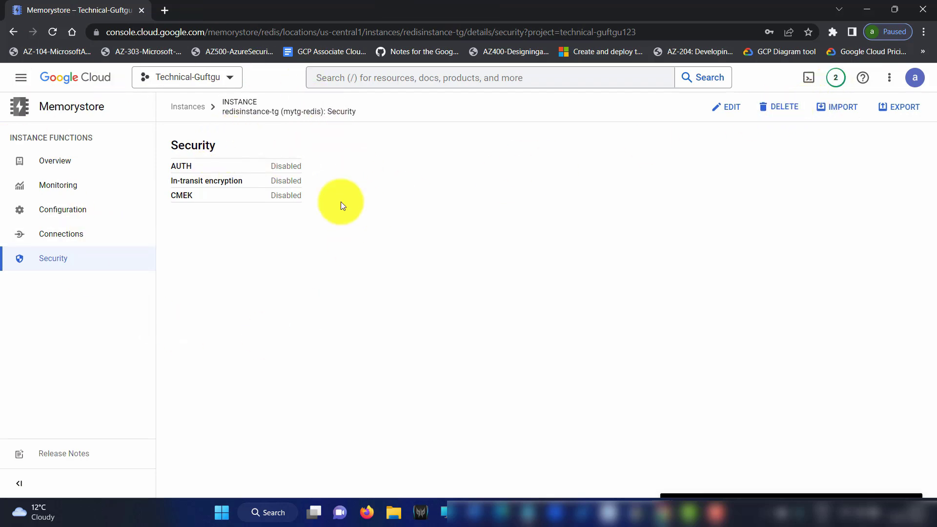
# Delete redisinstance-tg, pasting its instance ID into the deletion confirmation field
pyautogui.click(191, 106)
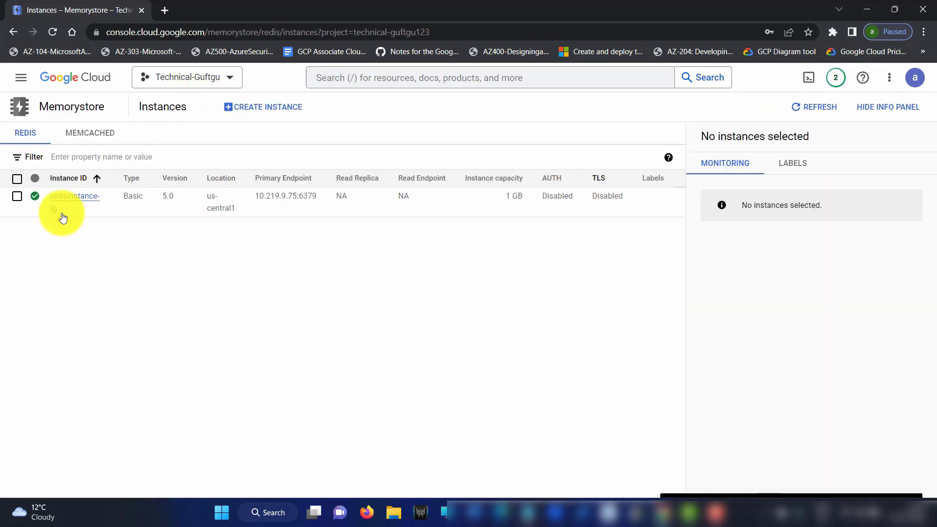
pyautogui.click(17, 197)
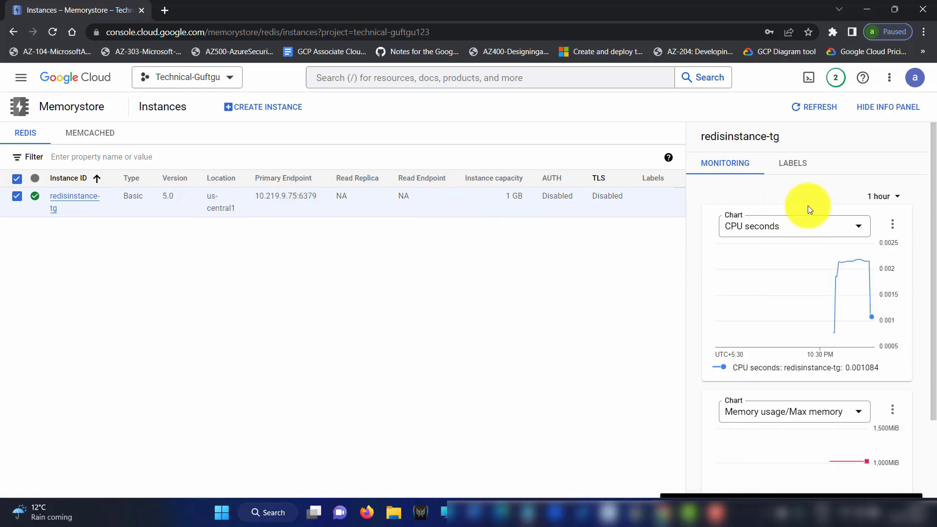
pyautogui.click(81, 195)
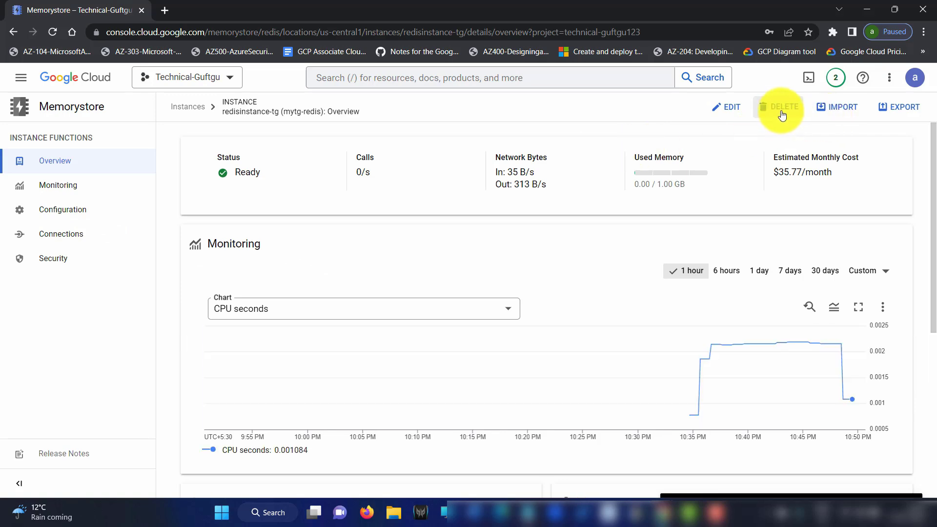
pyautogui.click(782, 108)
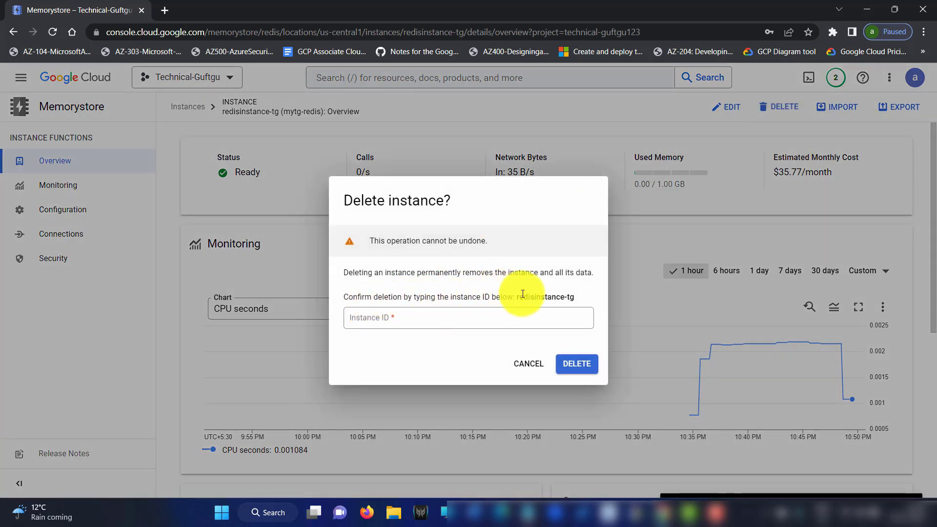
pyautogui.moveTo(584, 297); pyautogui.dragTo(518, 301)
pyautogui.hotkey('ctrl', 'c')
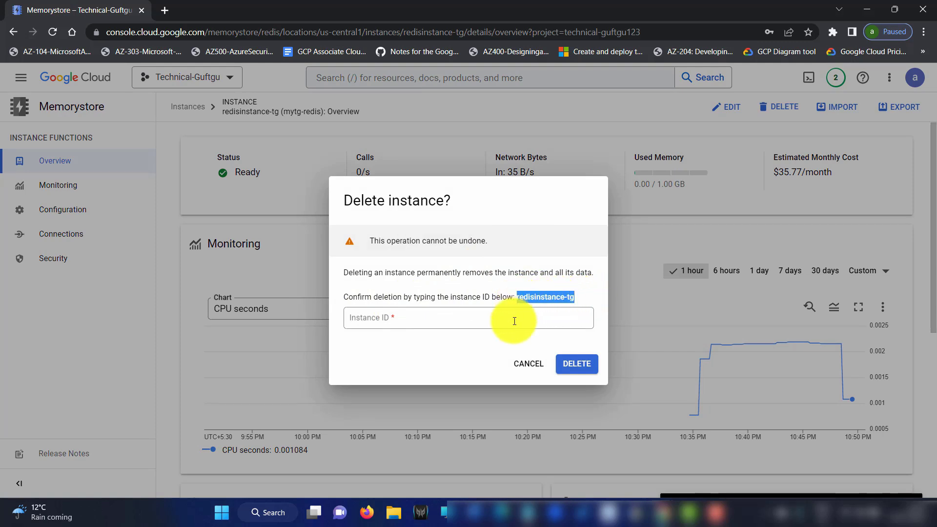
pyautogui.click(452, 320)
pyautogui.hotkey('ctrl', 'v')
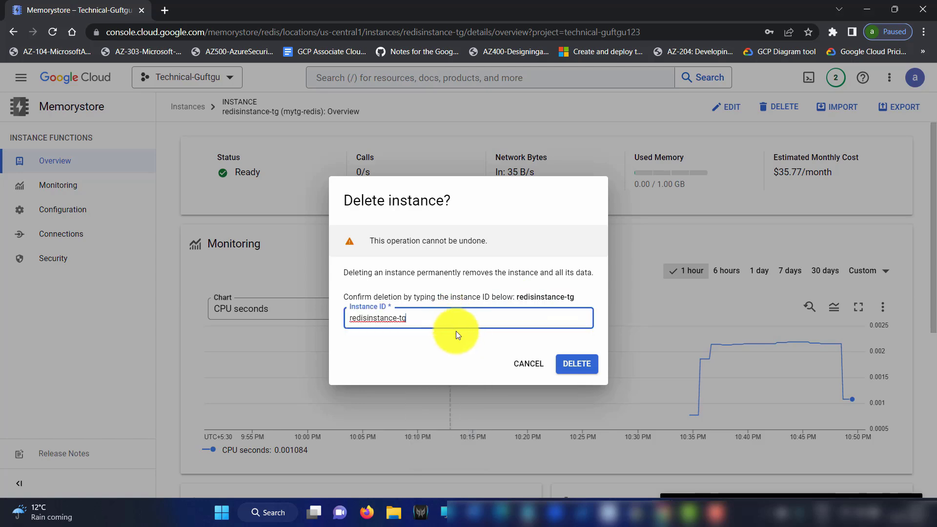
pyautogui.click(591, 364)
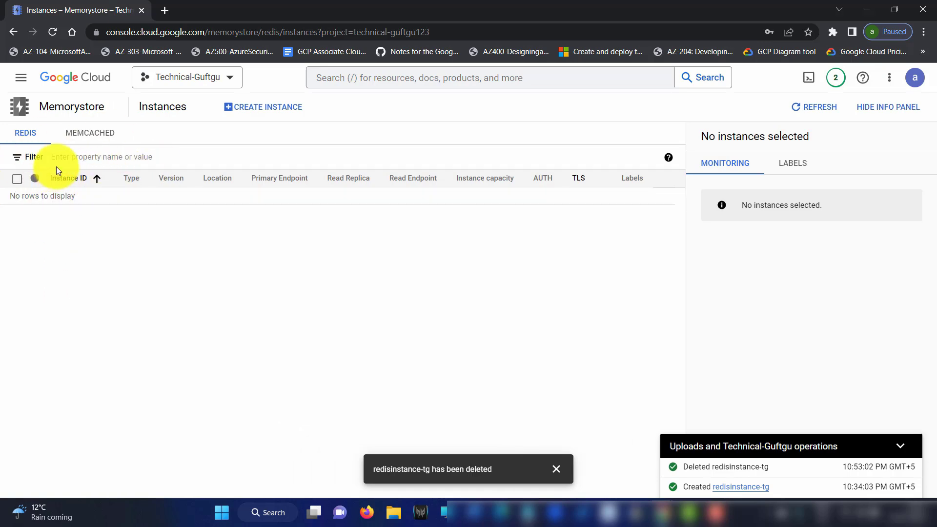
# Delete the jump-server VM from Compute Engine VM instances
pyautogui.click(22, 77)
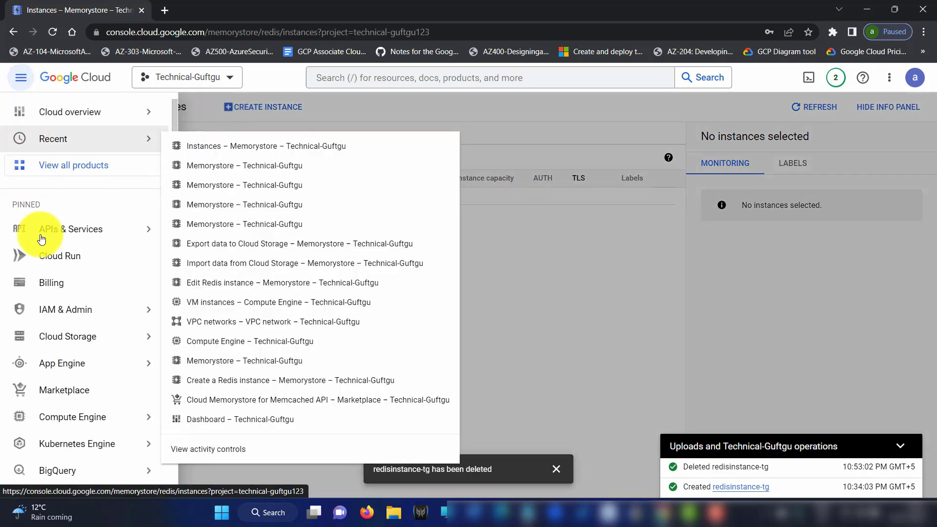
pyautogui.moveTo(141, 415)
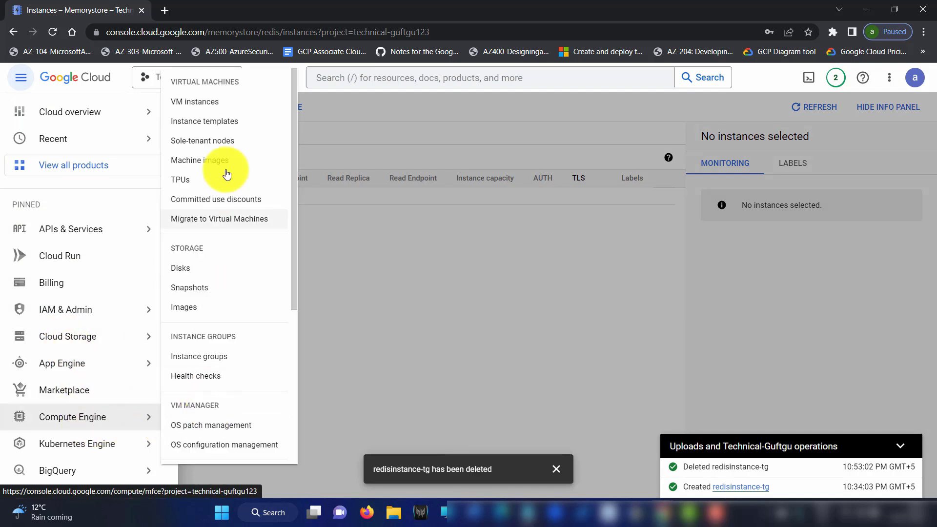
pyautogui.click(223, 107)
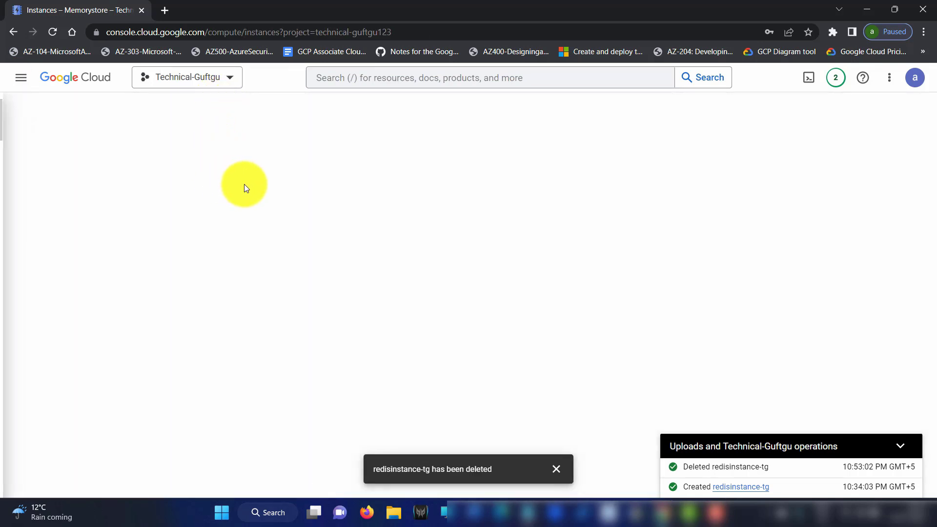
pyautogui.click(187, 260)
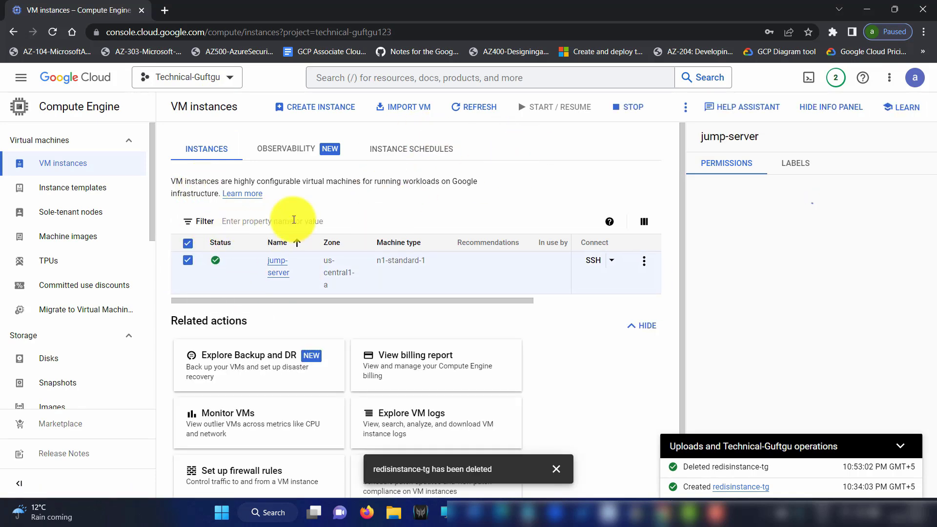
pyautogui.click(644, 260)
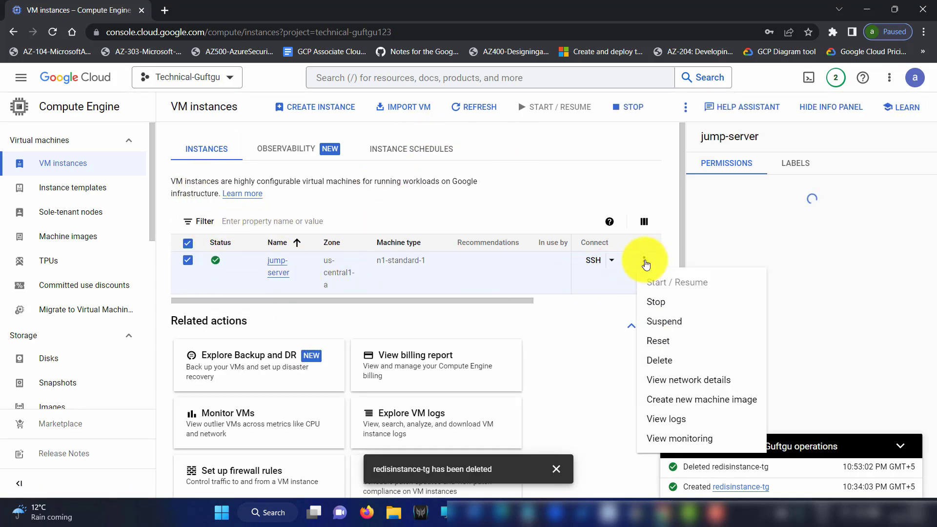
pyautogui.click(659, 361)
pyautogui.click(618, 326)
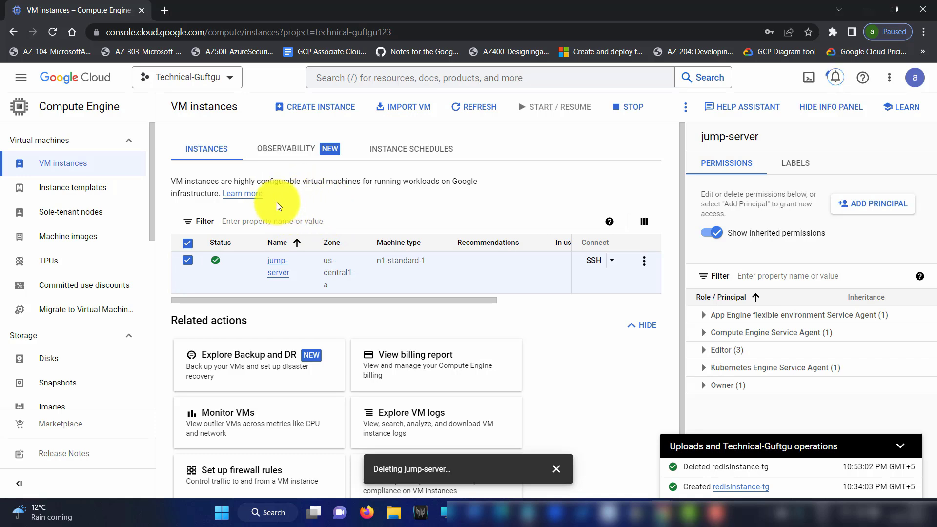
# Stay on the VM instances page and dismiss the deleting jump-server notification
pyautogui.moveTo(347, 302); pyautogui.dragTo(264, 297)
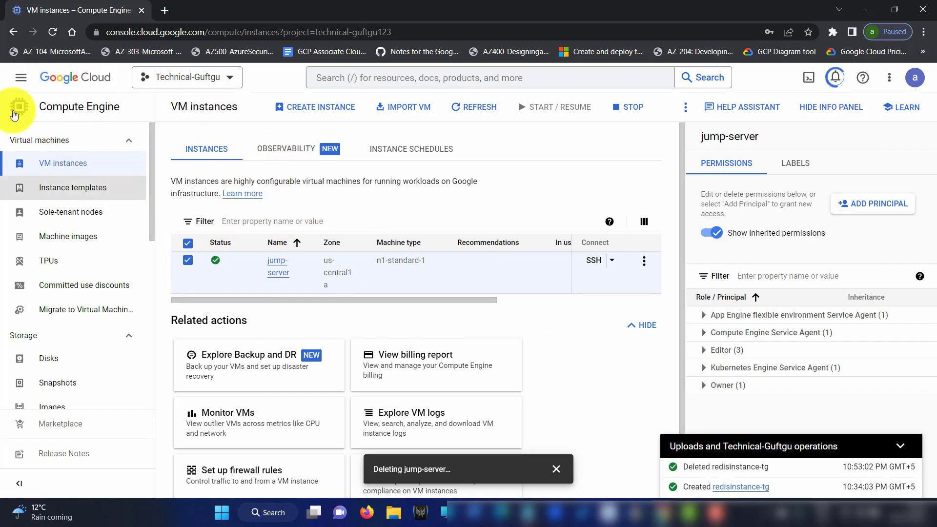
pyautogui.click(20, 77)
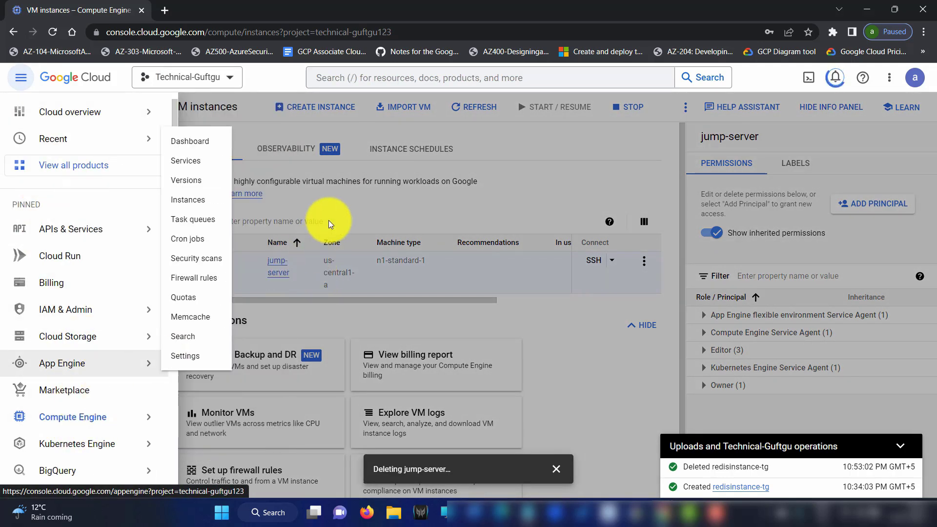
pyautogui.click(408, 207)
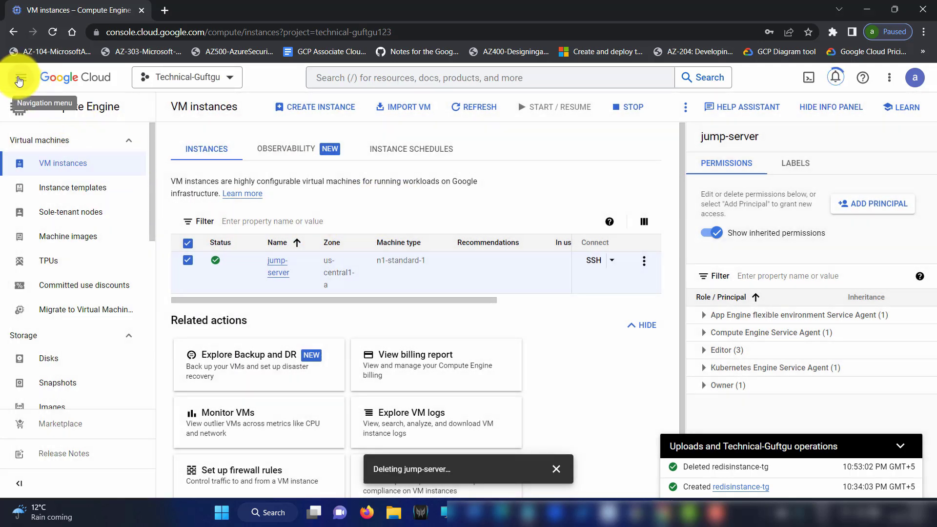
pyautogui.click(20, 79)
pyautogui.moveTo(119, 294)
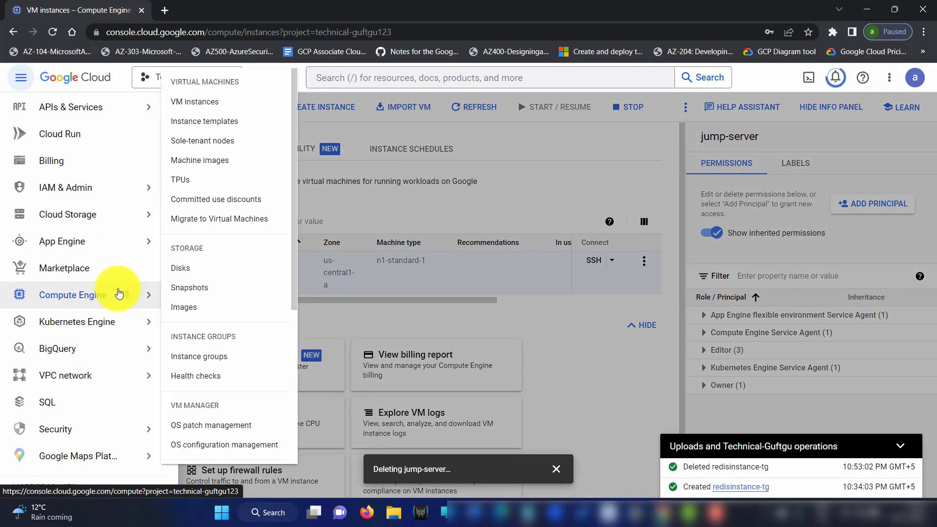
pyautogui.click(431, 193)
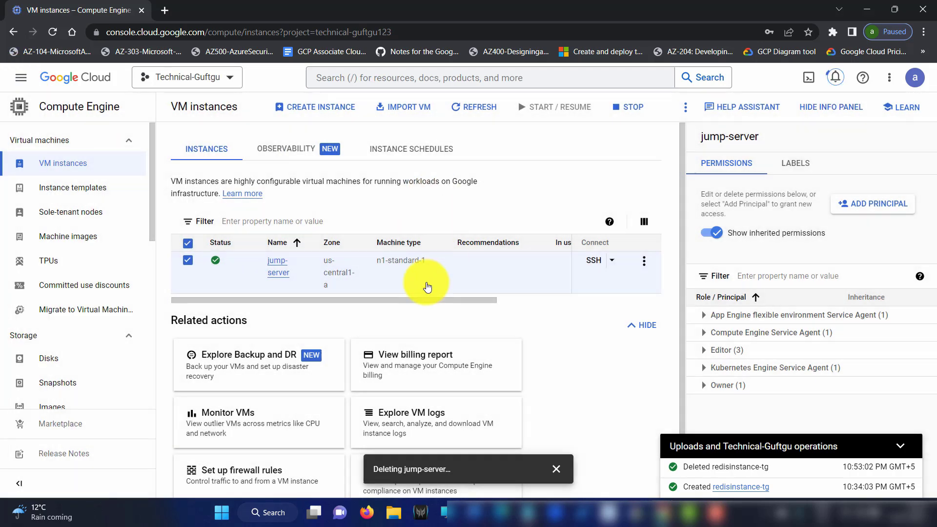
pyautogui.click(558, 470)
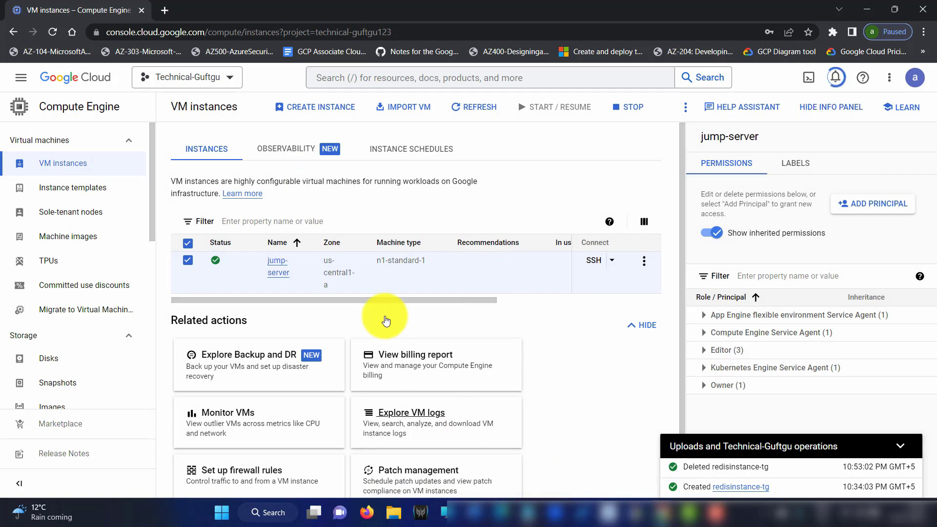